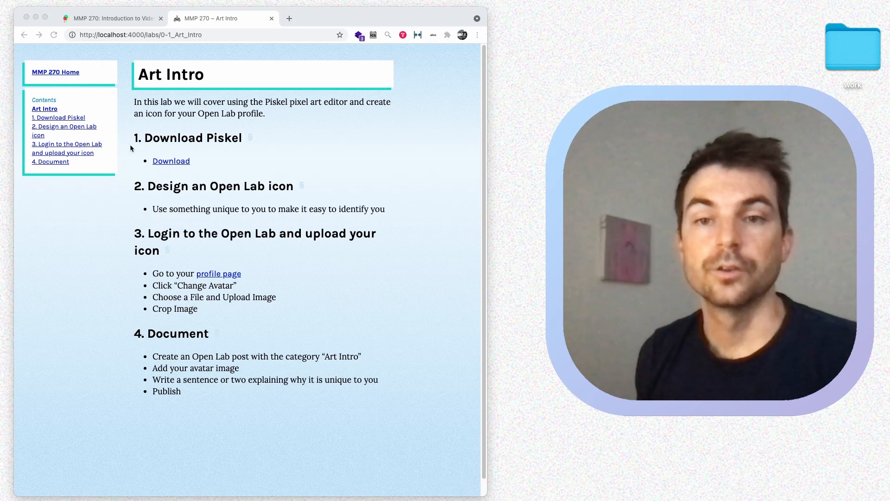
View the course author's posts and OpenLab profile with its avatar, and return to the MMP 270 course home page
left_click(104, 19)
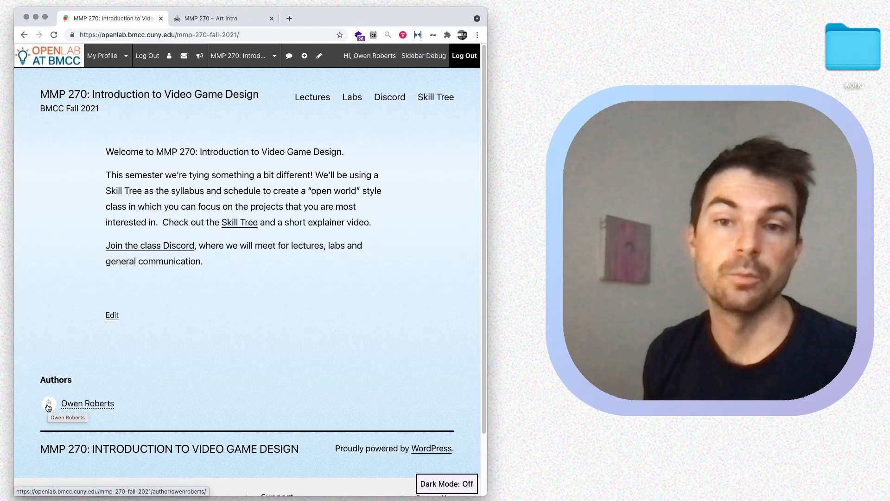
left_click(70, 404)
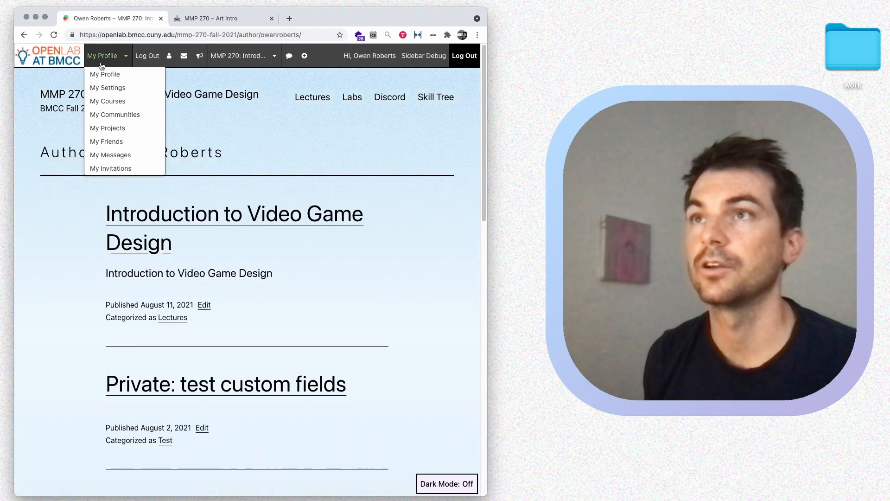
left_click(105, 74)
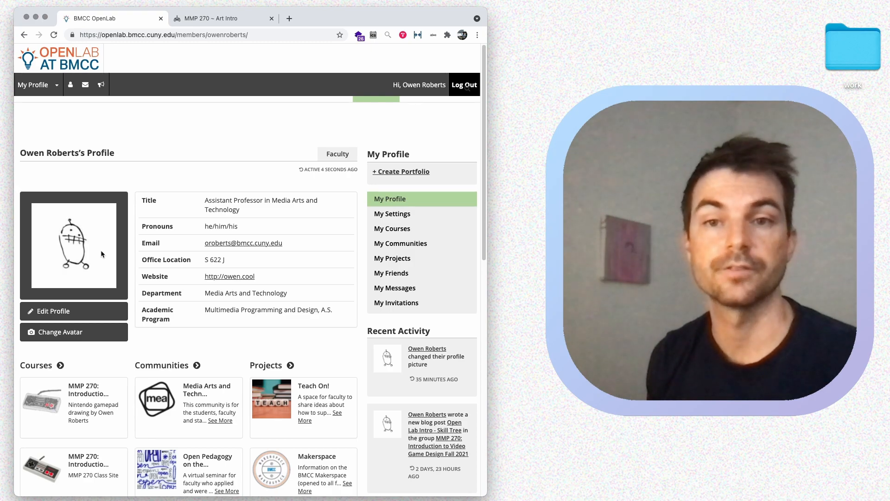
left_click(24, 35)
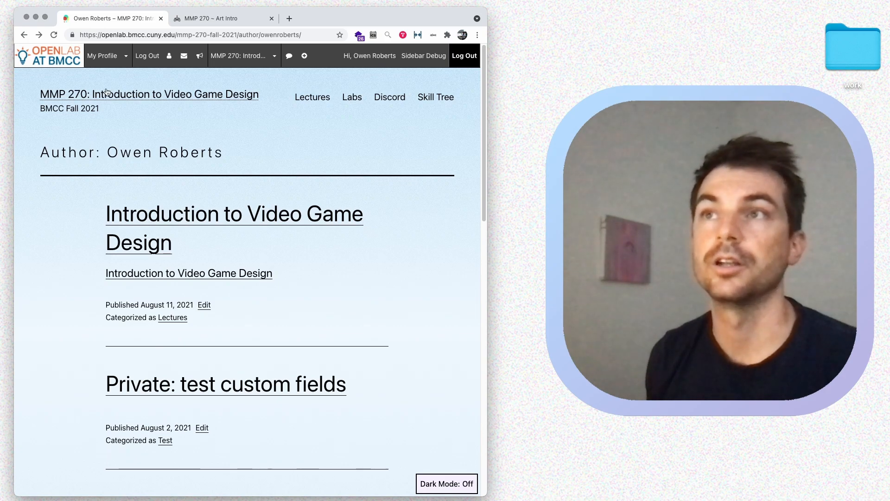
left_click(106, 91)
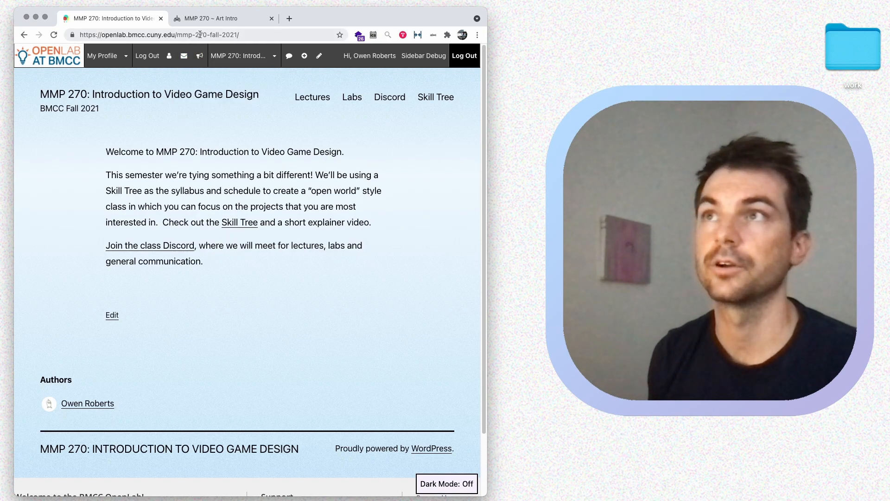
Return to the Art Intro lab page and open its Piskel download link
left_click(207, 19)
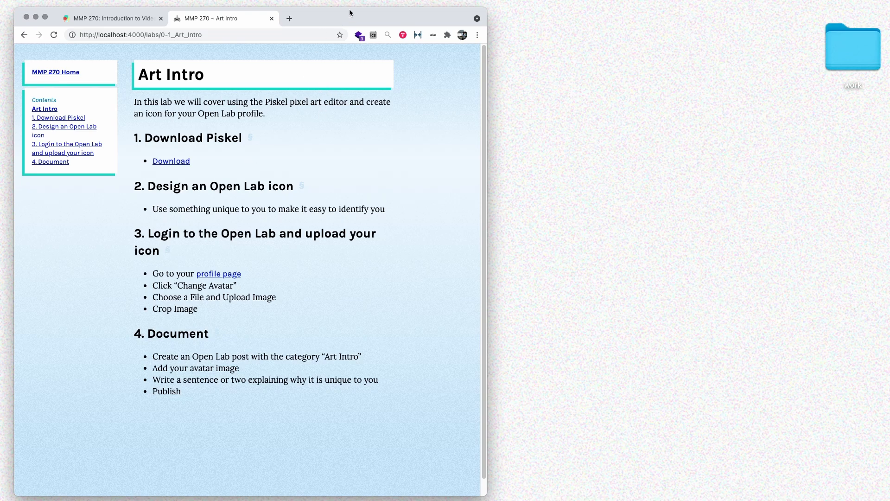
left_click_drag(349, 10, 416, 9)
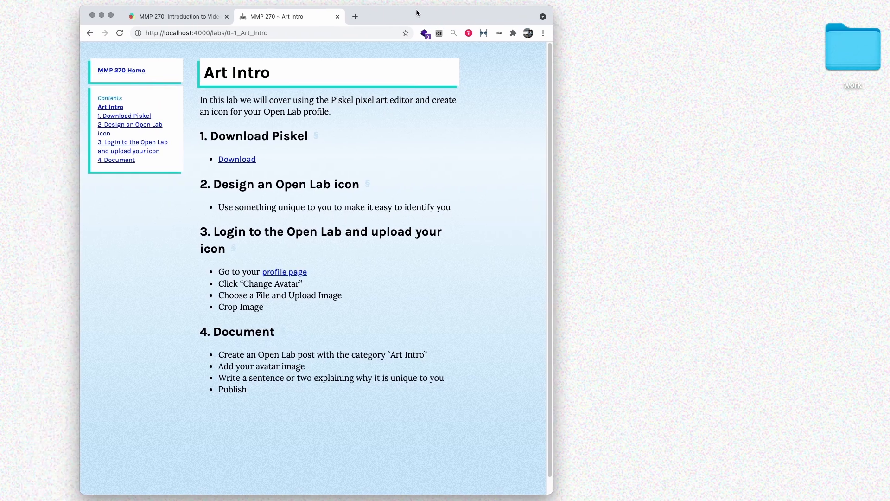
left_click(245, 159)
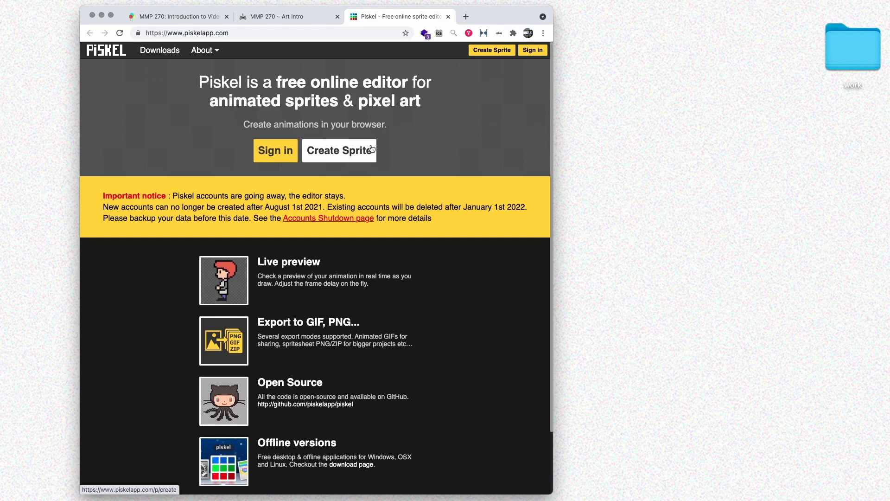
Draw a black test scribble in a new online Piskel sprite and close it without saving
left_click(492, 50)
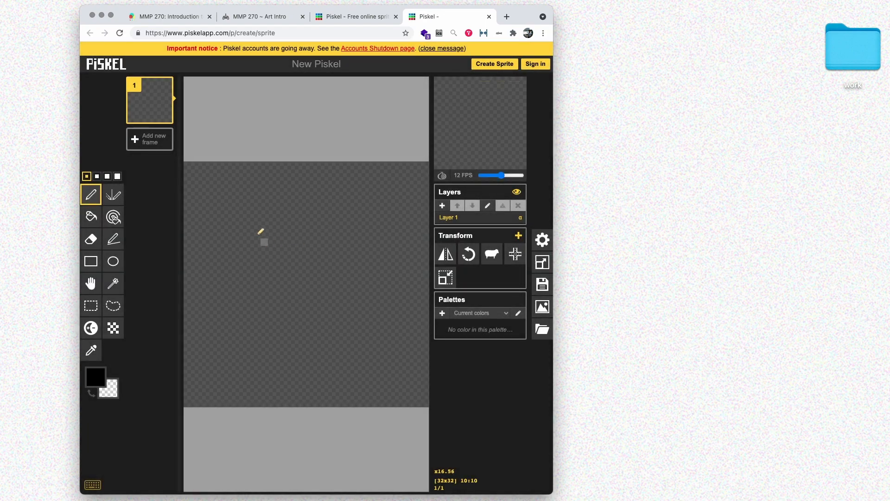
mouse_move(260, 234)
left_mouse_down()
mouse_move(246, 276)
mouse_move(284, 307)
mouse_move(344, 321)
mouse_move(352, 342)
left_mouse_up()
left_click(356, 334)
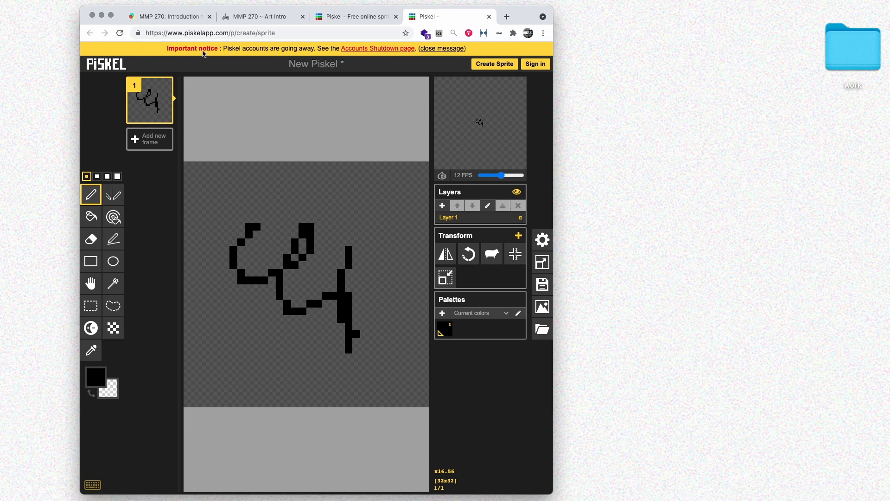
left_click(490, 17)
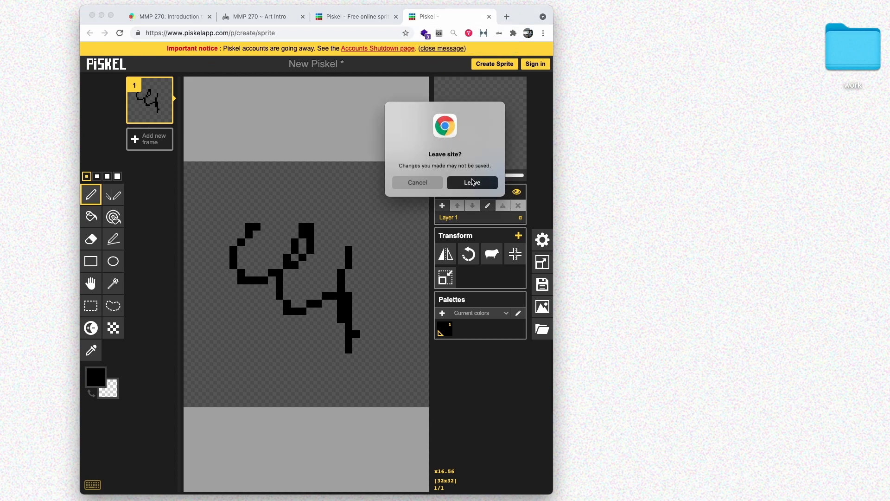
left_click(473, 182)
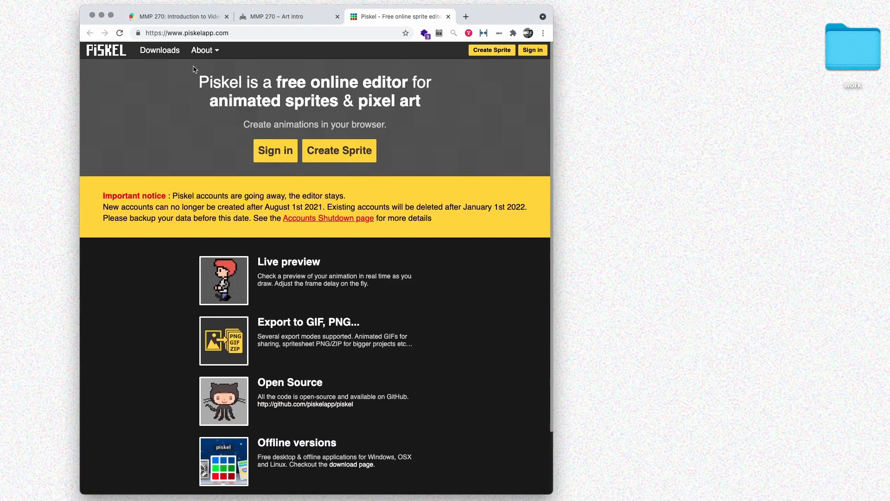
Open Piskel's downloads page and point out the Windows, Mac OS and Linux offline versions
left_click(159, 50)
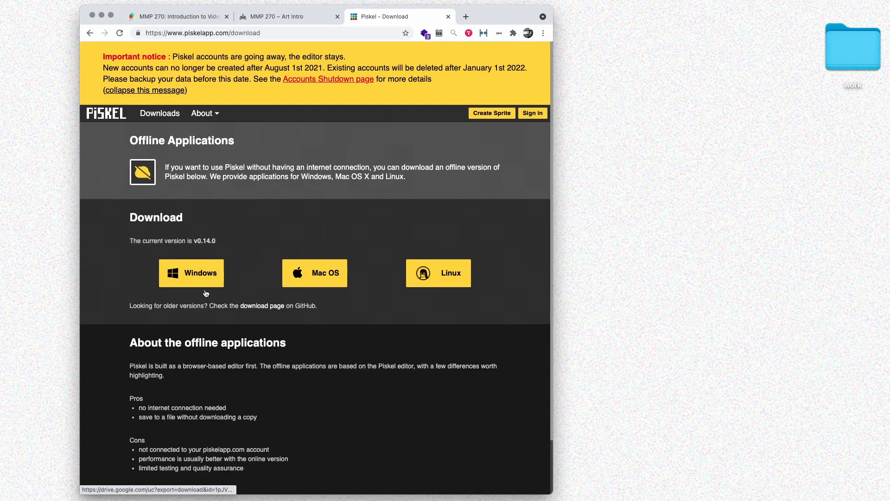
key("ctrl+Tab")
mouse_move(190, 240)
left_mouse_down()
mouse_move(131, 286)
mouse_move(196, 328)
mouse_move(219, 238)
mouse_move(173, 239)
left_mouse_up()
left_click_drag(304, 220, 330, 226)
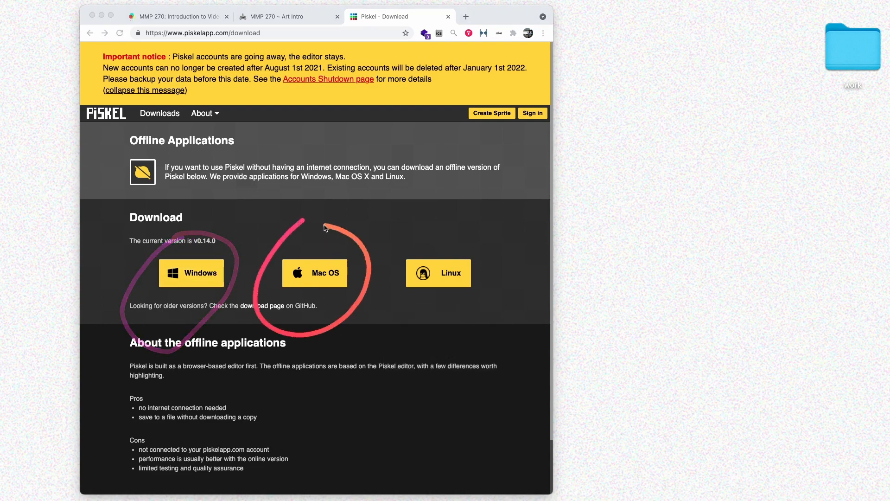
mouse_move(438, 231)
left_mouse_down()
mouse_move(386, 301)
mouse_move(503, 262)
mouse_move(422, 226)
left_mouse_up()
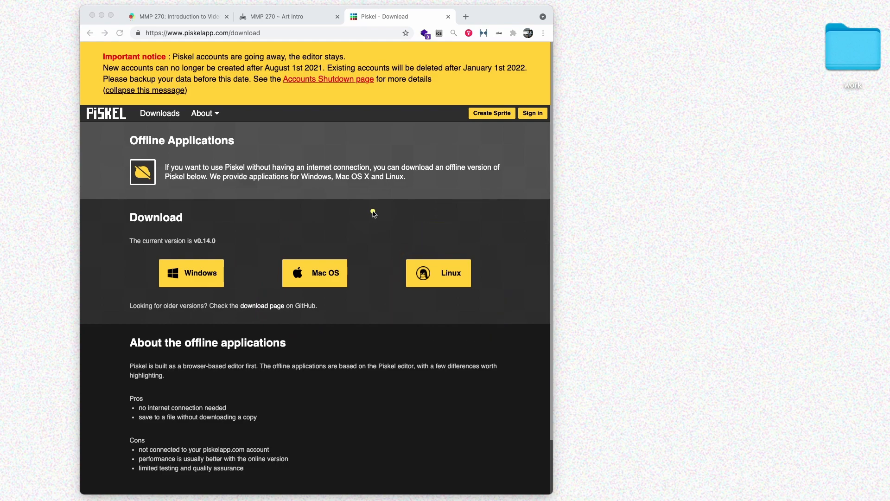
key("Escape")
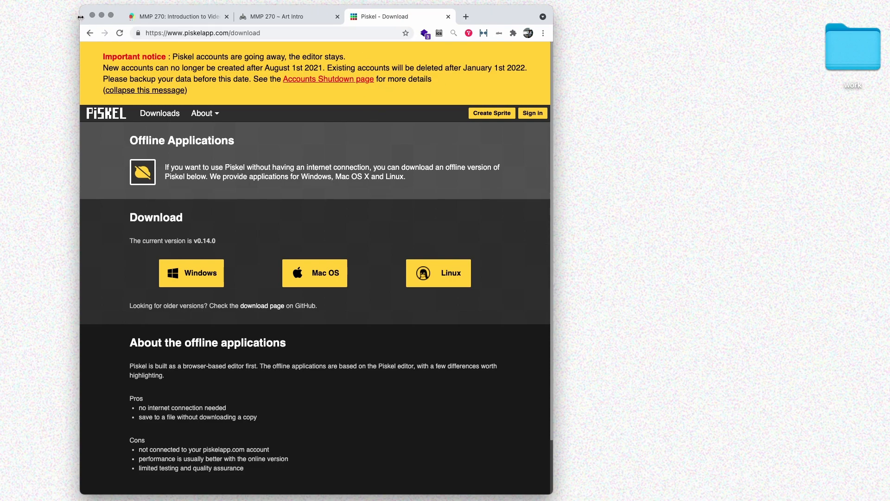
Switch from the browser to the Piskel desktop app and enlarge its window to fill most of the screen
left_click(103, 16)
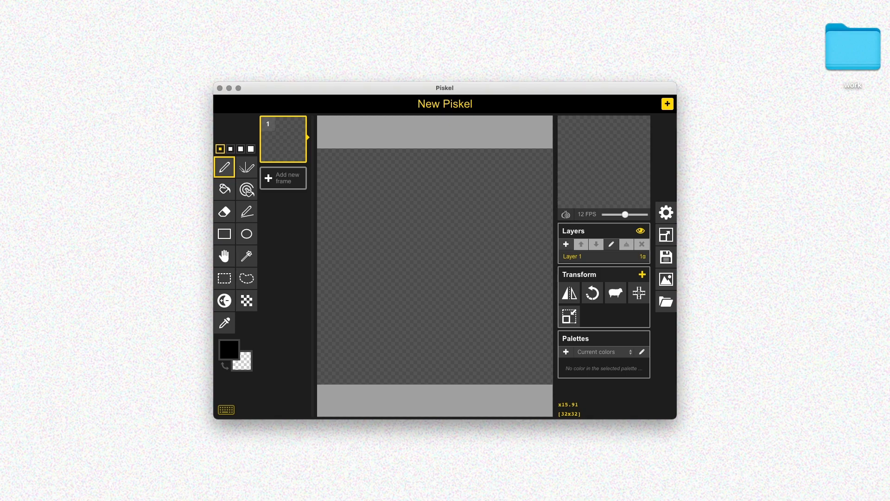
left_click_drag(396, 96, 294, 34)
left_click_drag(575, 359, 722, 464)
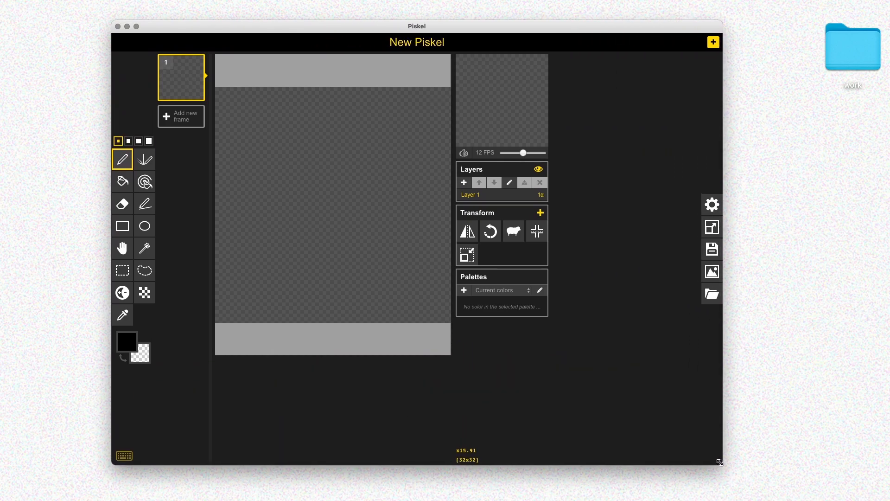
left_click_drag(355, 27, 306, 15)
left_click_drag(672, 452, 756, 484)
Draw three black freehand test strokes on the canvas with the one-pixel Pen tool
left_click_drag(292, 112, 524, 284)
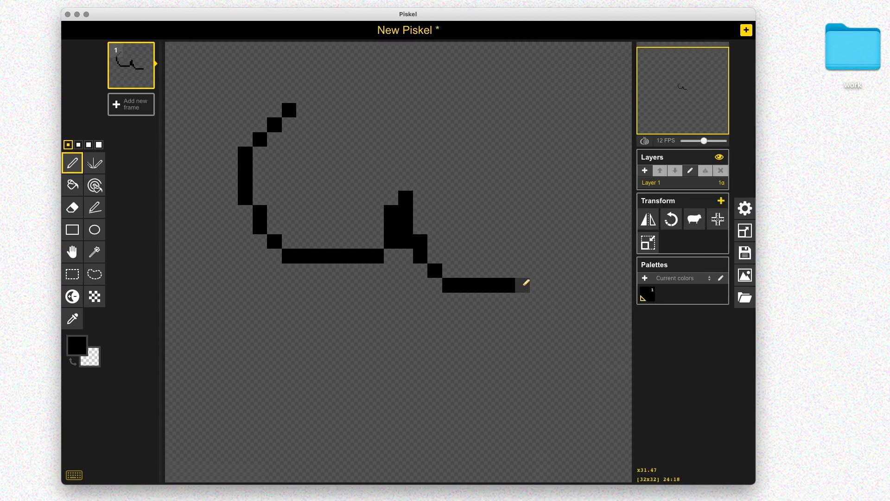
left_click_drag(478, 95, 464, 186)
left_click_drag(493, 123, 508, 232)
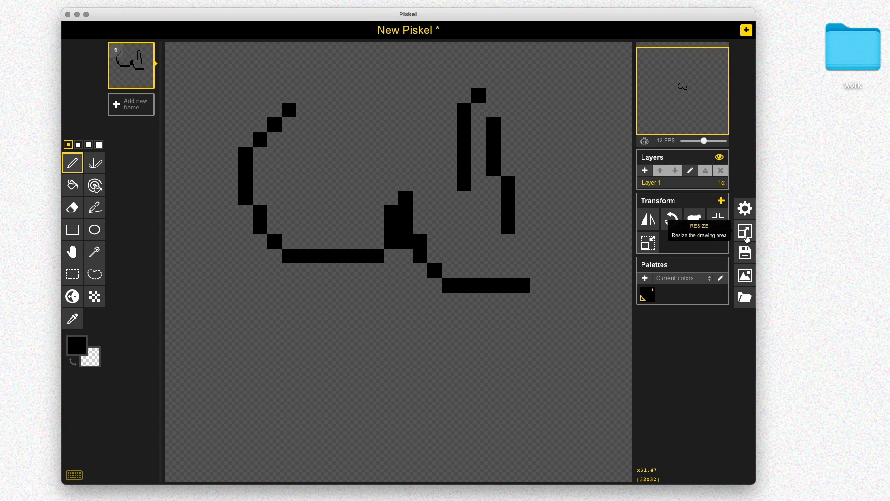
Check the canvas resize settings and compare the animation preview at full size and at 1x
left_click(746, 230)
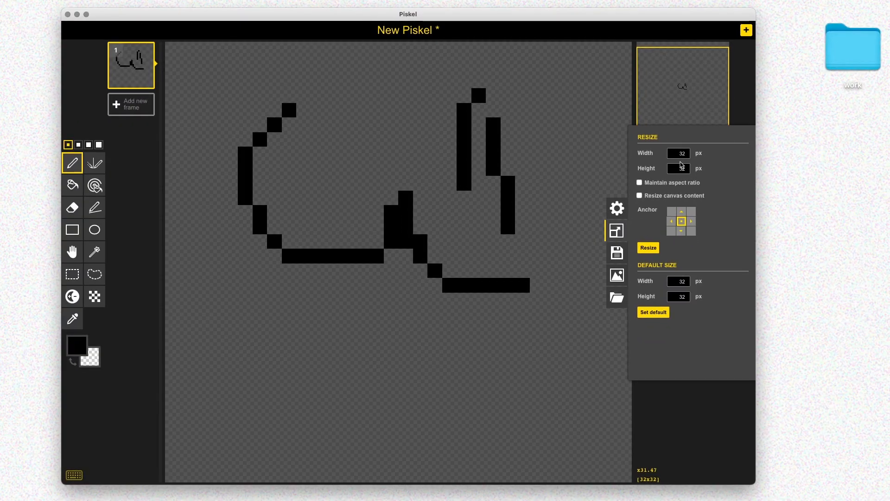
left_click(617, 230)
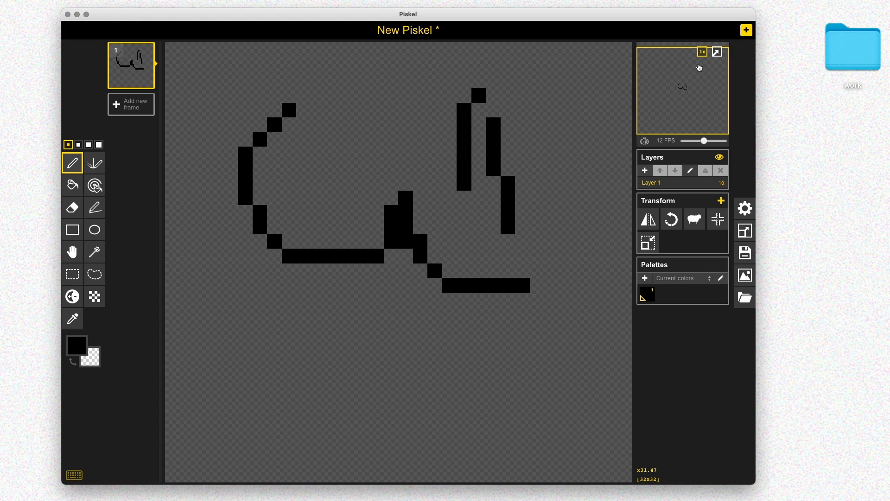
left_click(703, 76)
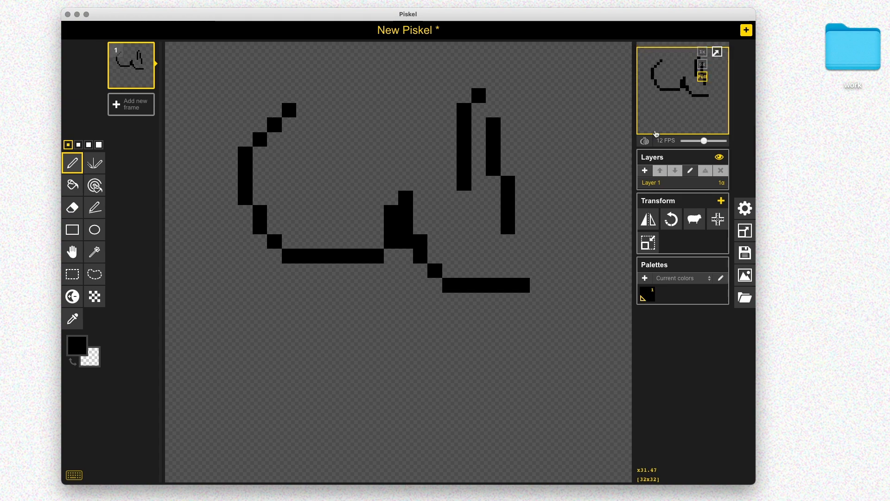
left_click(703, 52)
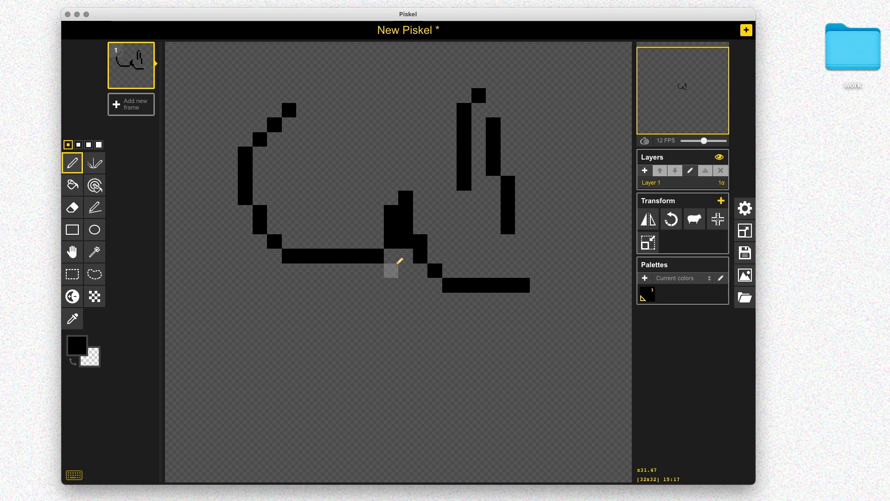
key("super+Tab")
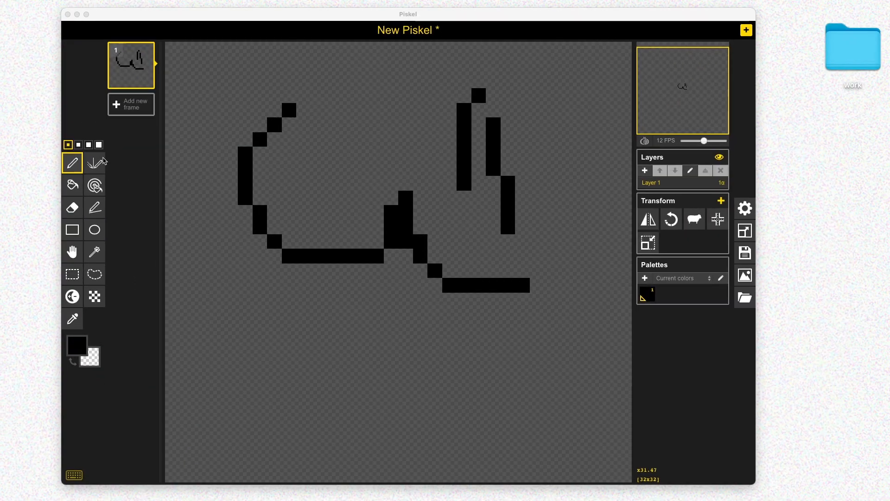
mouse_move(104, 133)
left_mouse_down()
mouse_move(13, 324)
mouse_move(150, 295)
mouse_move(133, 129)
mouse_move(111, 116)
left_mouse_up()
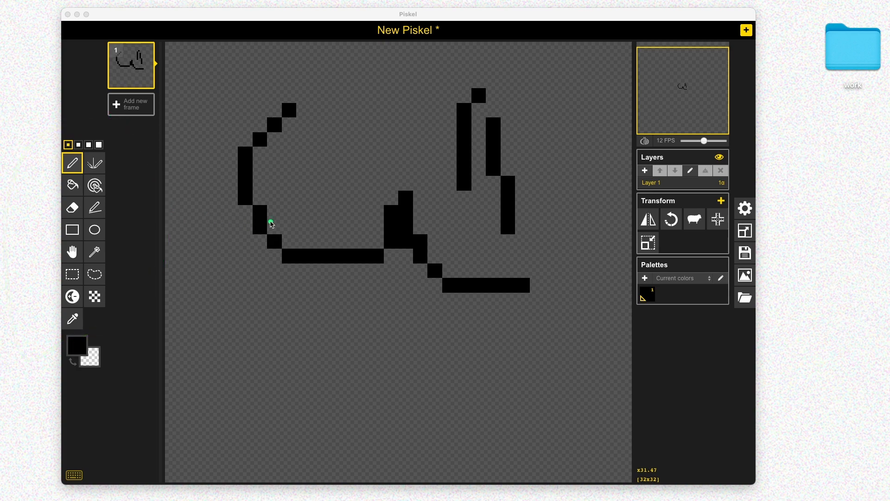
key("a")
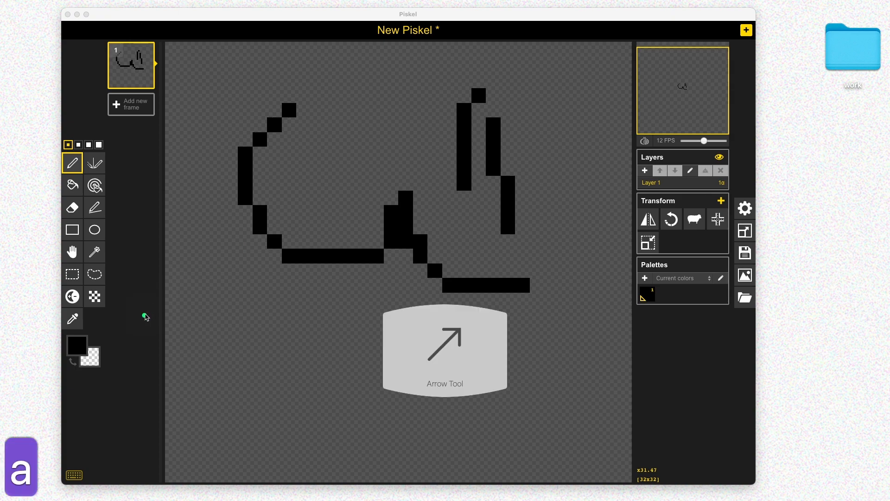
left_click_drag(48, 420, 299, 149)
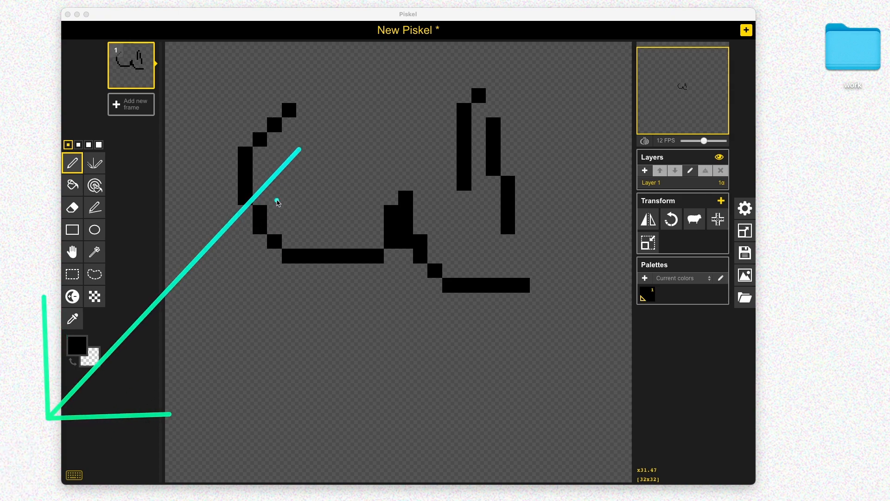
key("Tab")
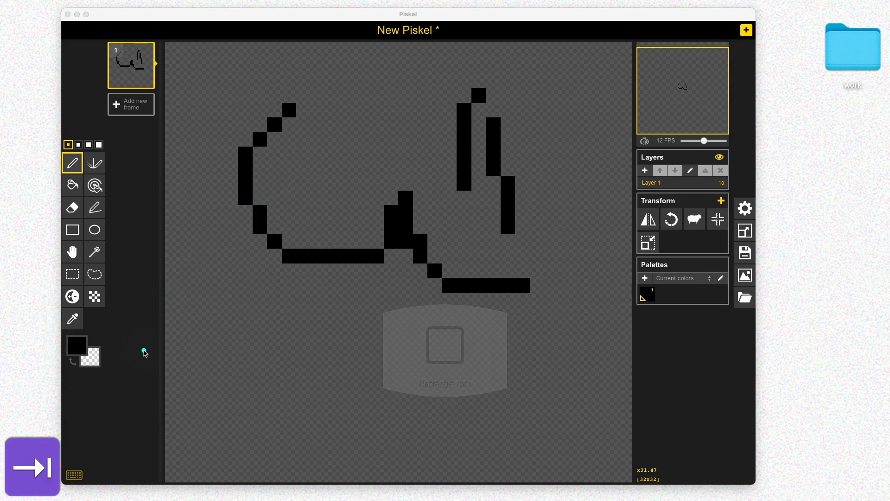
key("space")
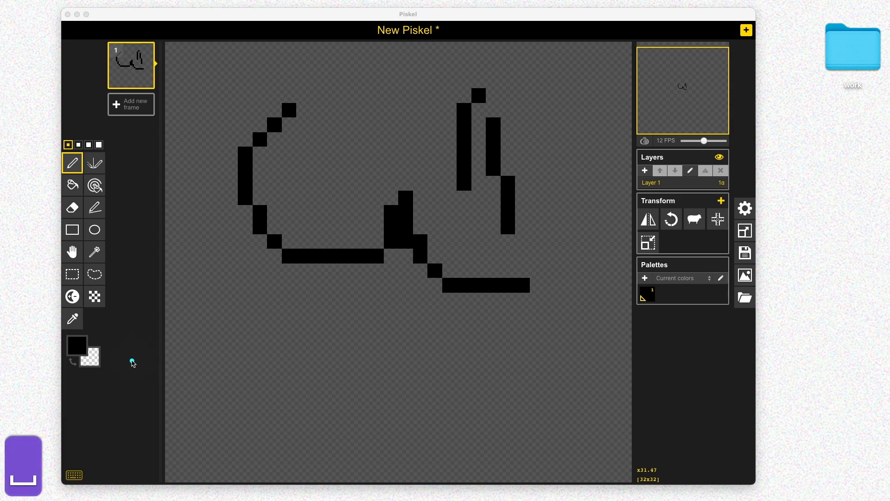
key("ctrl+Tab")
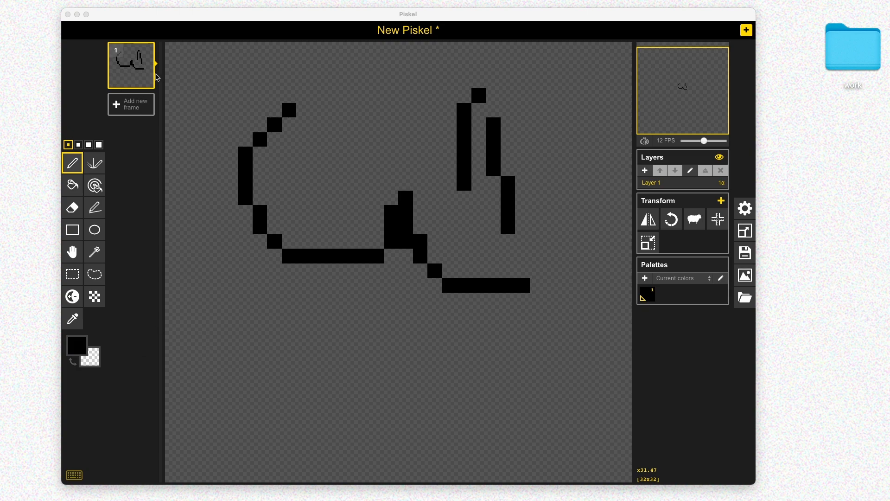
Add a new blank frame and delete the first frame containing the test strokes
left_click(148, 60)
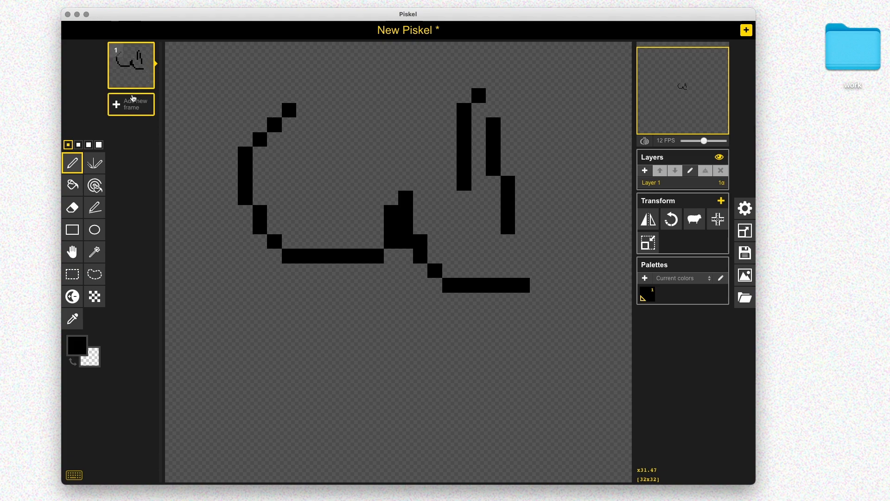
left_click(133, 102)
left_click(147, 51)
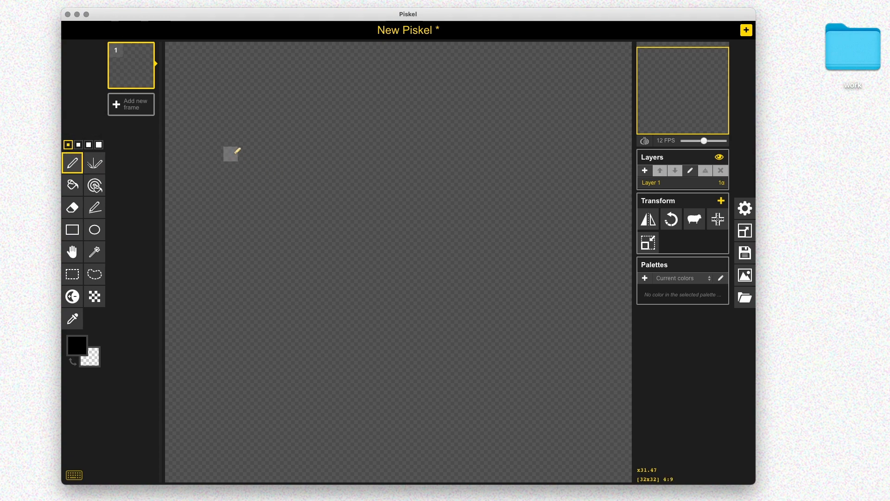
Draw three roughly horizontal black lines below one another with the one-pixel Pen tool
left_click_drag(216, 139, 450, 125)
left_click_drag(274, 213, 420, 198)
left_click_drag(260, 270, 420, 271)
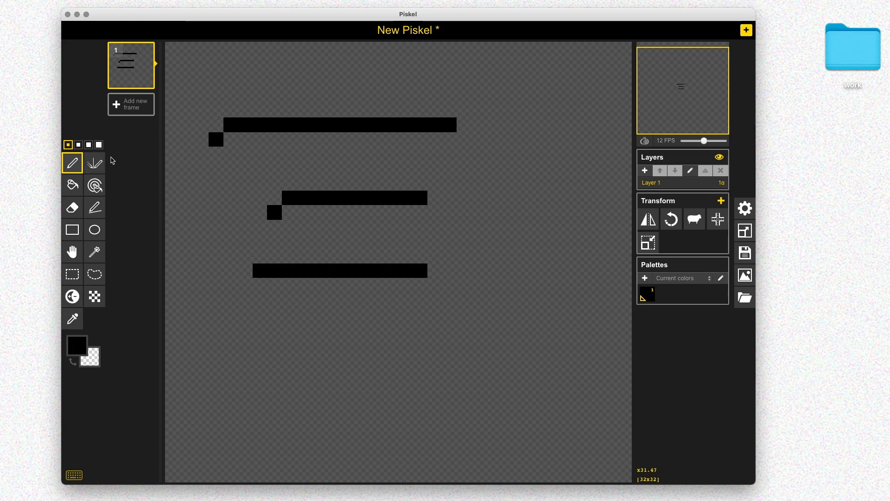
Set the pen size to 2 pixels and draw a thicker black stroke above the thin lines
left_click(78, 145)
left_click(266, 95)
left_click_drag(268, 92, 383, 79)
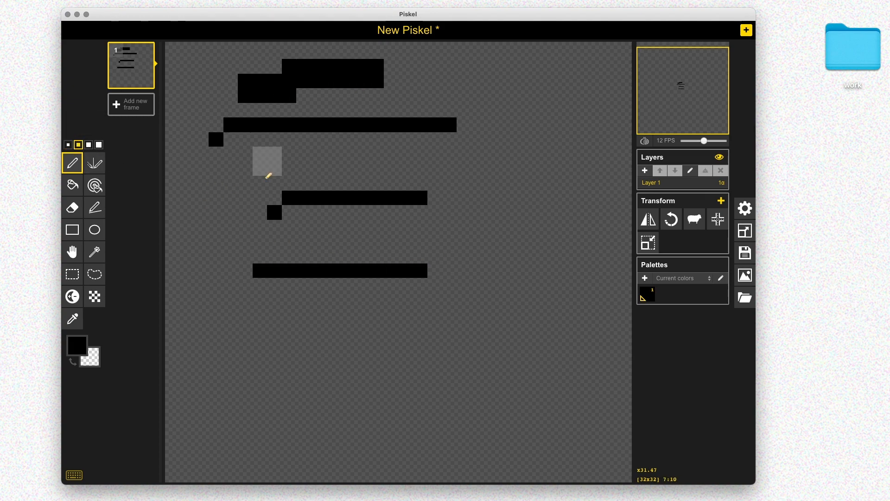
Draw thick black test strokes and a large round blob across the canvas with the Pen at sizes 2, 3 and 4 pixels
left_click_drag(267, 182, 404, 179)
left_click(354, 240)
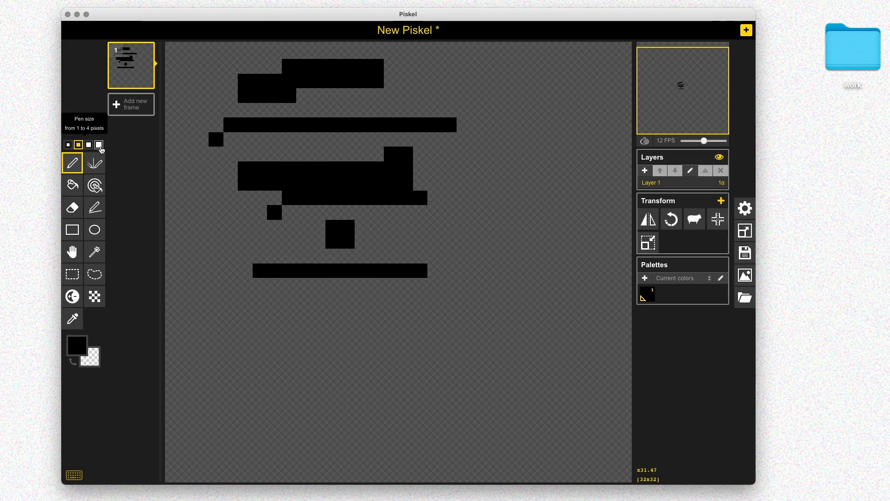
left_click(88, 144)
left_click_drag(201, 330, 392, 344)
left_click_drag(230, 391, 348, 420)
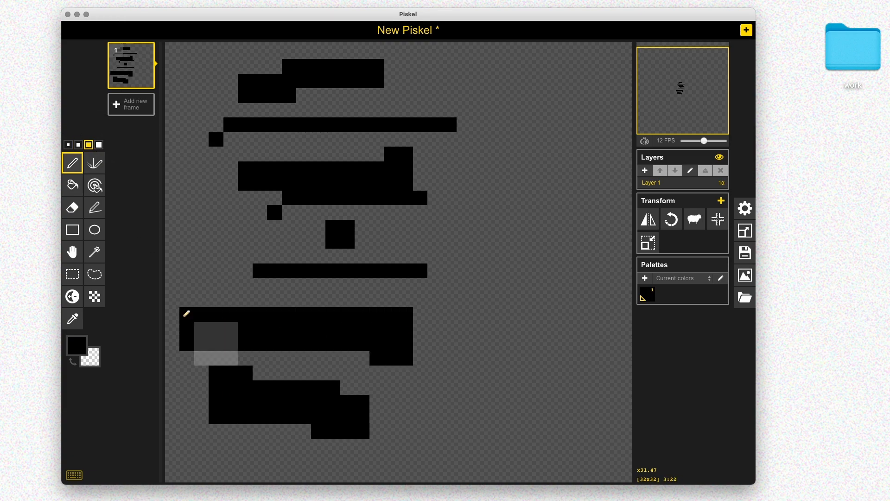
left_click(99, 145)
mouse_move(528, 149)
left_mouse_down()
mouse_move(484, 222)
mouse_move(572, 208)
mouse_move(423, 258)
mouse_move(349, 221)
left_mouse_up()
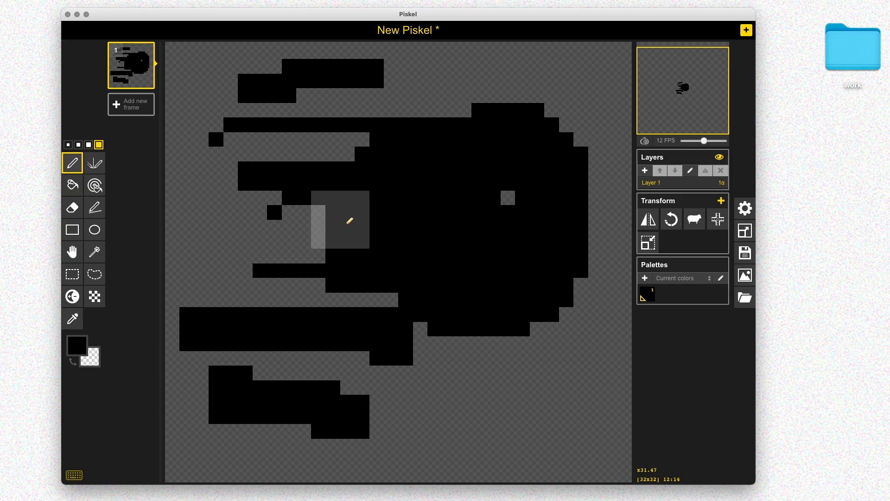
Cycle the pen size back and forth between 1 and 4 pixels several times and leave it at 1 pixel
key("bracketright")
key("bracketleft")
key("bracketleft")
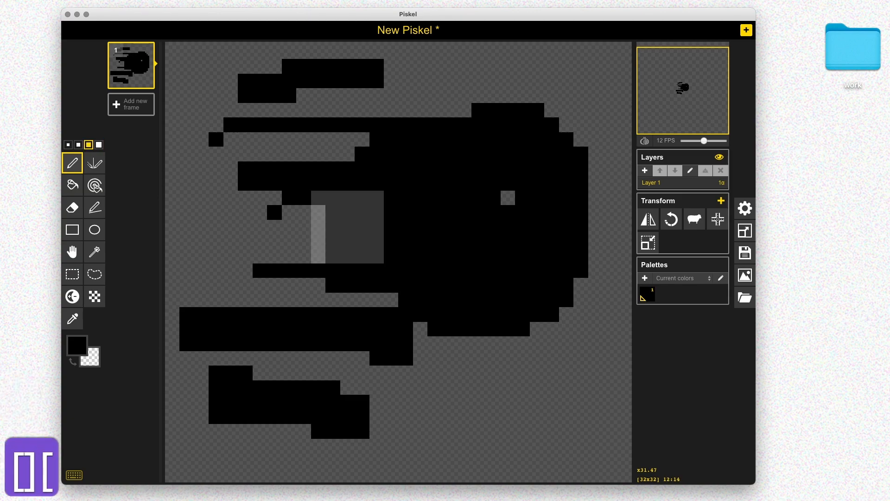
key("bracketleft")
key("bracketright")
key("bracketright")
key("bracketright")
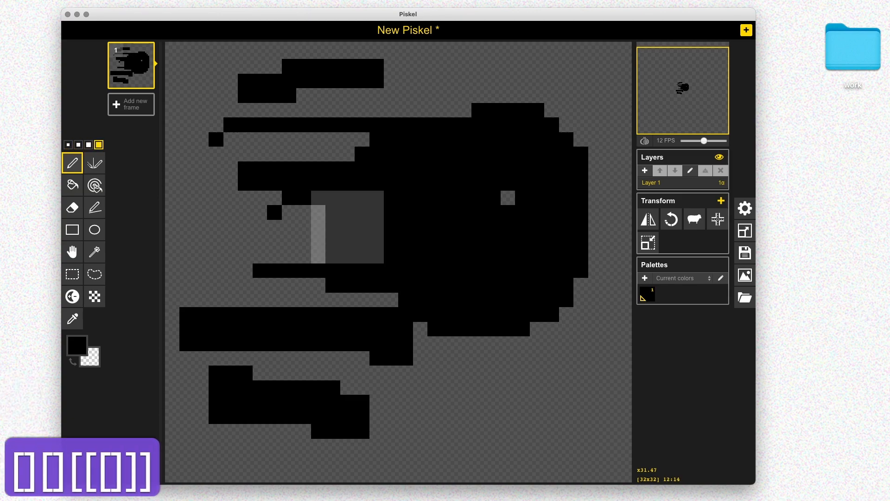
key("bracketleft")
key("bracketleft")
key("bracketleft")
key("bracketleft")
key("bracketright")
key("bracketright")
key("bracketright")
key("bracketright")
key("bracketleft")
key("bracketleft")
key("bracketleft")
key("bracketleft")
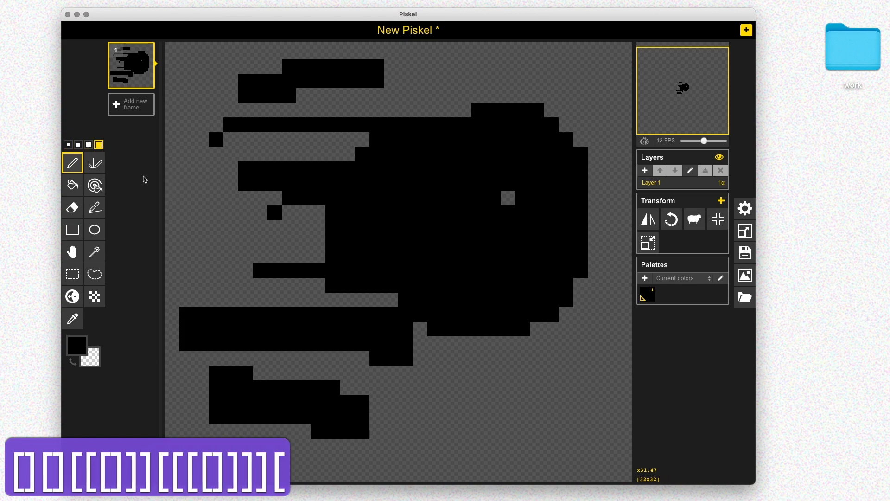
Draw short black vertical Pen strokes in the upper-left area and erase parts of the black shapes with the transparent secondary color
key("p")
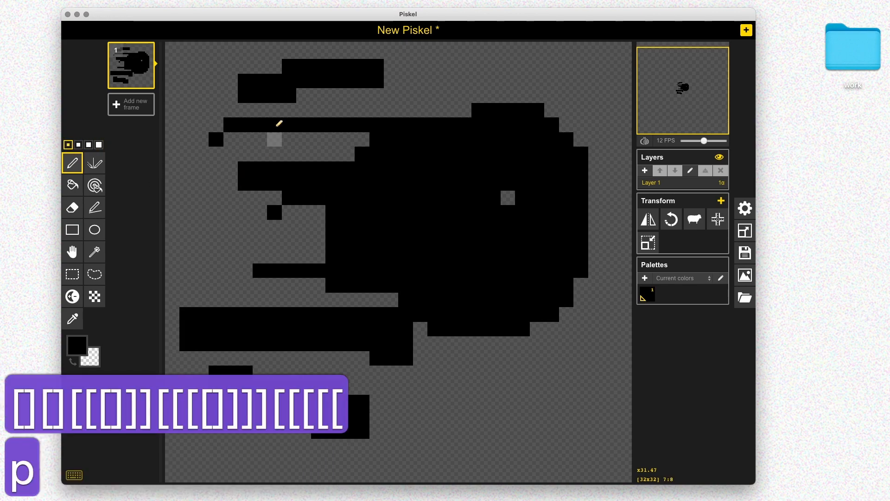
mouse_move(261, 139)
left_mouse_down()
mouse_move(271, 212)
mouse_move(288, 135)
left_mouse_up()
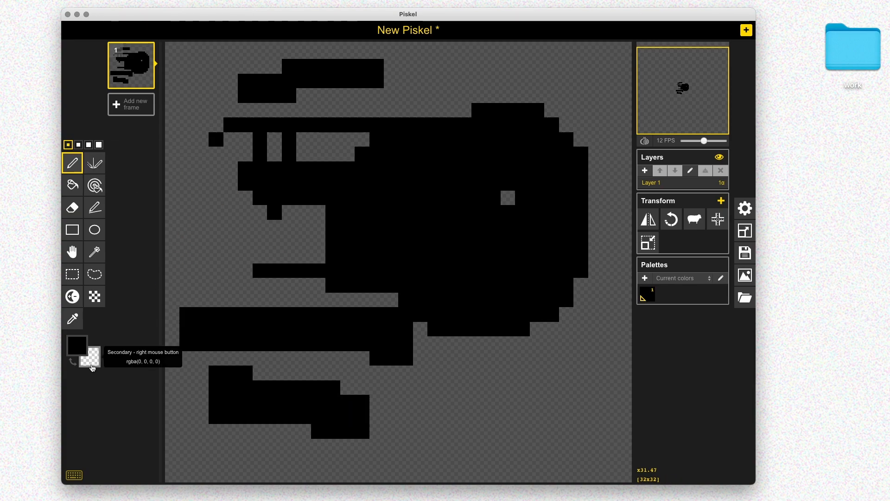
mouse_move(222, 263)
left_mouse_down()
mouse_move(255, 232)
mouse_move(371, 236)
mouse_move(375, 185)
mouse_move(411, 204)
mouse_move(410, 168)
mouse_move(362, 198)
left_mouse_up()
mouse_move(334, 170)
left_mouse_down()
mouse_move(289, 130)
mouse_move(290, 168)
mouse_move(300, 158)
mouse_move(265, 135)
mouse_move(249, 173)
mouse_move(281, 157)
mouse_move(443, 200)
mouse_move(495, 251)
mouse_move(517, 245)
mouse_move(523, 199)
left_mouse_up()
Set the secondary color to light green #a9ff87
left_click(92, 359)
left_click(135, 374)
left_click(177, 394)
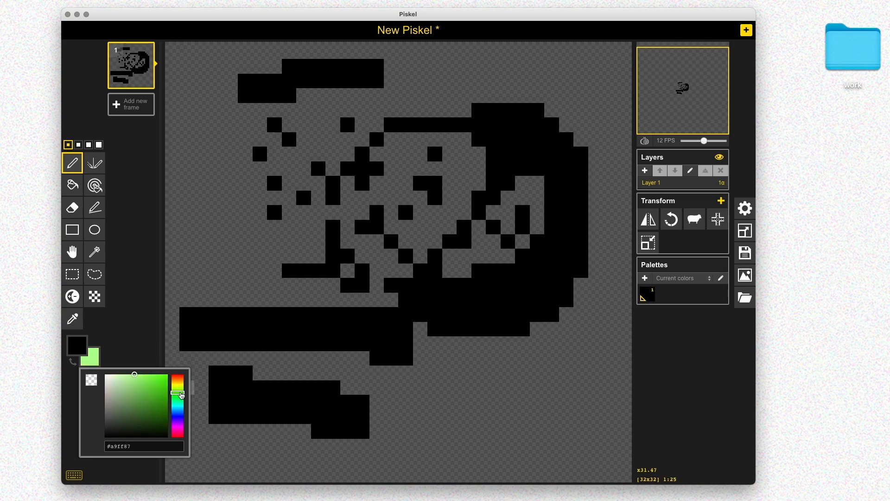
left_click(144, 281)
Draw several mostly vertical one-pixel strokes across frame 1, some in black and some in the light green secondary color
mouse_move(260, 242)
left_mouse_down()
mouse_move(289, 200)
mouse_move(289, 228)
left_mouse_up()
left_click_drag(231, 154, 216, 242)
left_click_drag(187, 139, 185, 242)
left_click_drag(275, 184, 275, 256)
left_click_drag(333, 153, 333, 214)
left_click_drag(348, 139, 363, 214)
left_click_drag(391, 110, 392, 213)
left_click_drag(406, 110, 406, 166)
left_click_drag(493, 77, 493, 102)
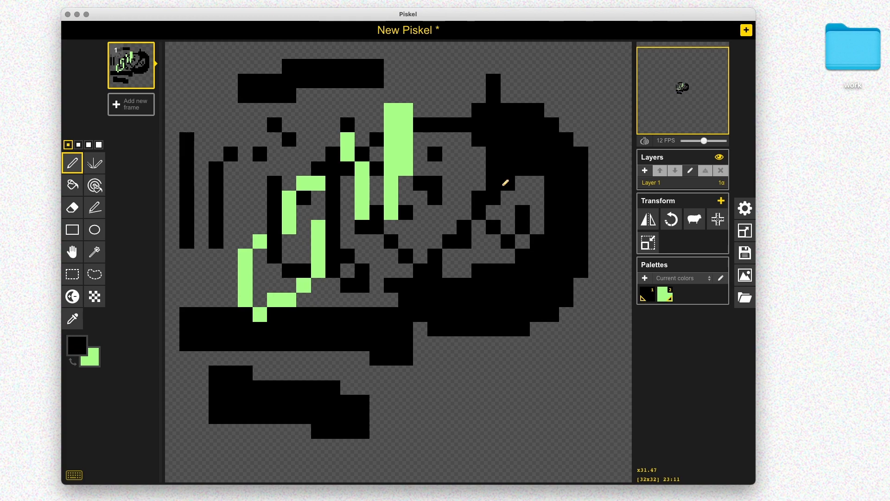
Add a blank second frame, and try duplicating frame 1 before deleting the duplicate and returning to the blank frame
key("n")
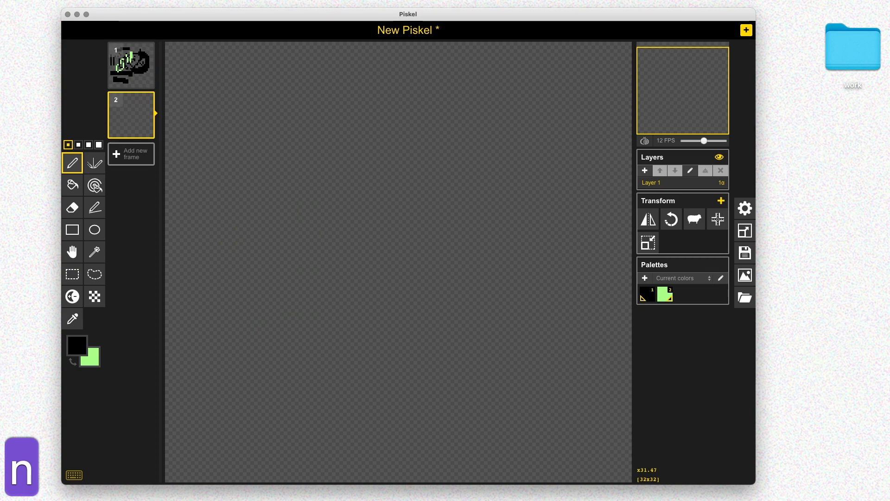
left_click(132, 61)
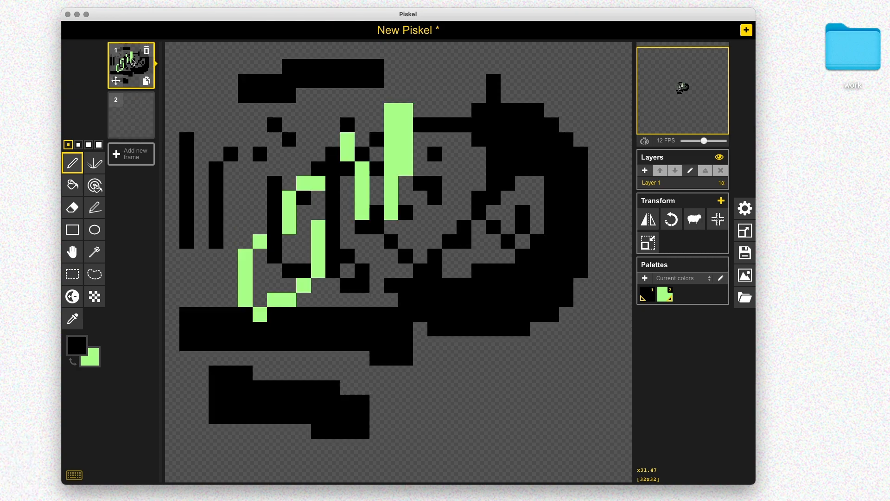
key("shift+n")
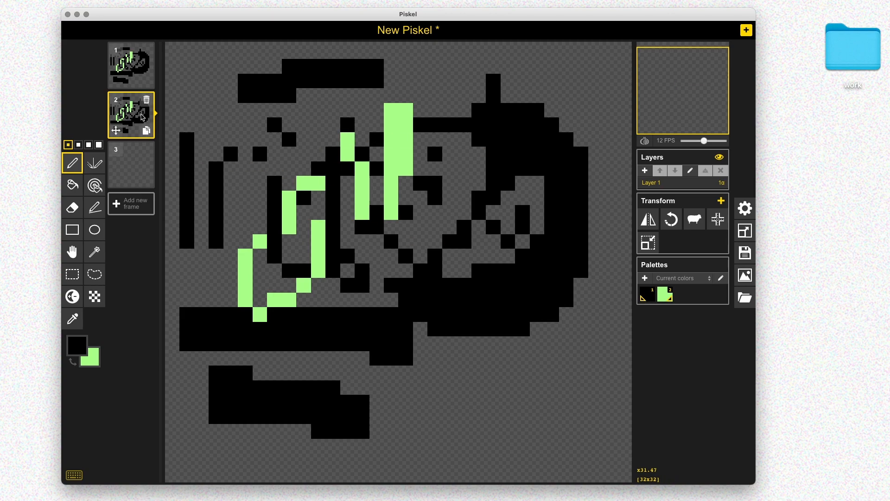
left_click(148, 98)
key("Down")
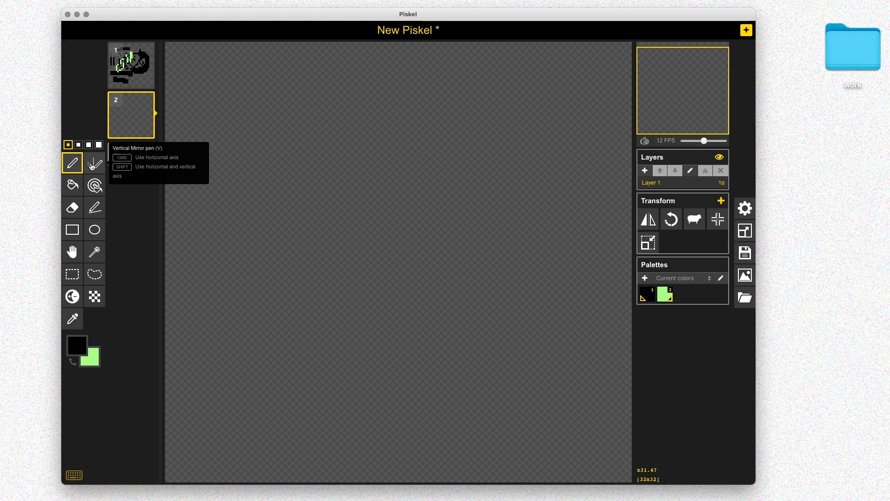
Draw two black ovals with square pupils and curling lines between and below them on frame 2 with the Vertical Mirror pen
left_click(92, 165)
mouse_move(229, 139)
left_mouse_down()
mouse_move(270, 143)
mouse_move(314, 307)
mouse_move(238, 348)
mouse_move(300, 421)
mouse_move(313, 417)
mouse_move(231, 402)
left_mouse_up()
key("x")
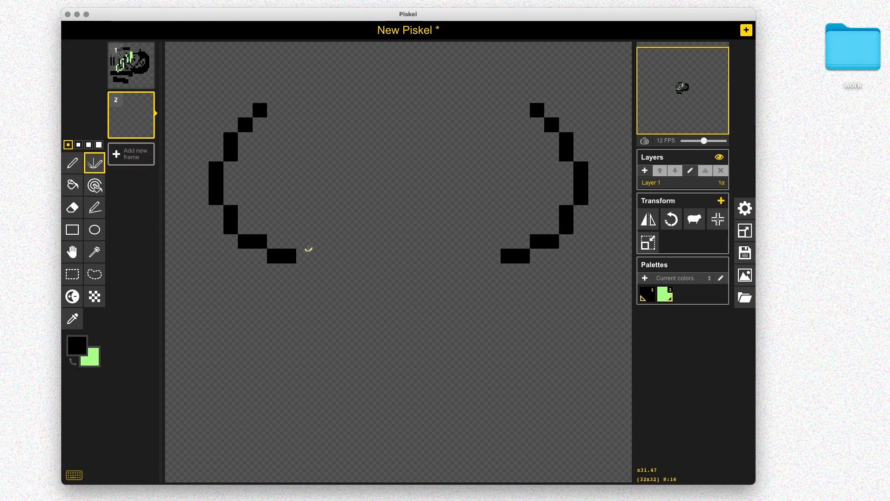
left_click_drag(304, 254, 261, 111)
mouse_move(398, 256)
left_mouse_down()
mouse_move(399, 333)
mouse_move(444, 342)
mouse_move(378, 378)
left_mouse_up()
key("super+z")
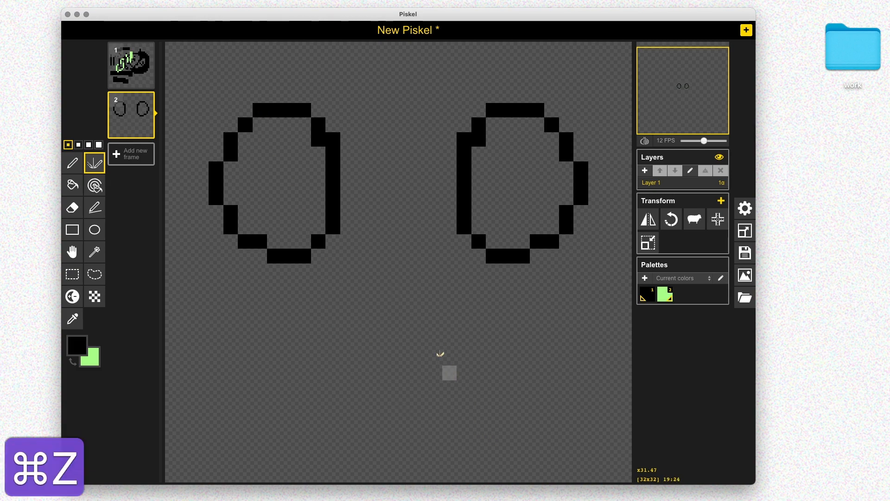
mouse_move(420, 238)
left_mouse_down()
mouse_move(421, 284)
mouse_move(487, 413)
mouse_move(448, 402)
mouse_move(478, 388)
left_mouse_up()
mouse_move(521, 212)
left_mouse_down()
mouse_move(522, 192)
mouse_move(537, 212)
left_mouse_up()
Swap the primary and secondary colors and undo all the mirrored strokes on frame 2
key("x")
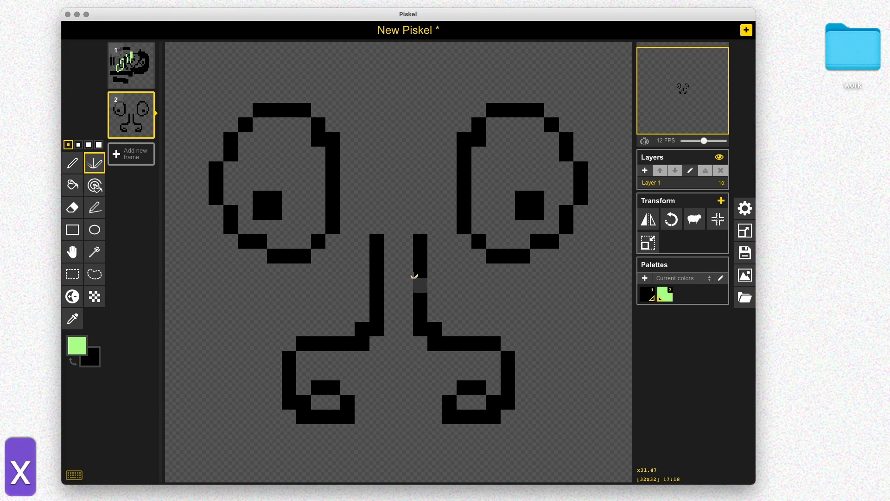
key("super+z")
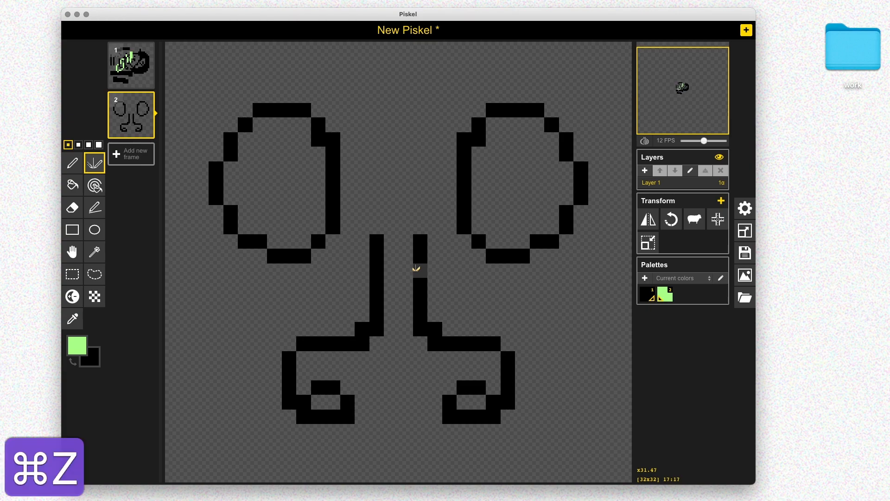
key("super+z")
key("super+z")
key("super+z")
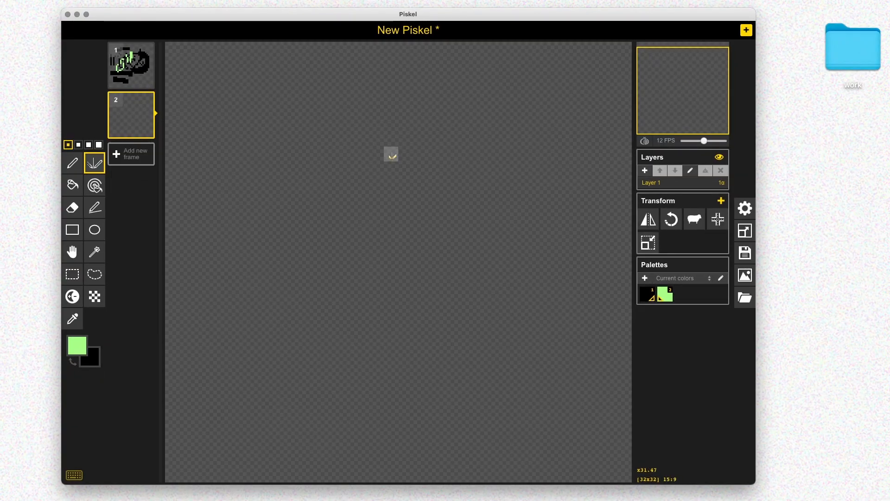
Cover frame 2 with light green and black freehand strokes mirrored across both the vertical and horizontal axes
mouse_move(369, 139)
left_mouse_down()
mouse_move(320, 195)
mouse_move(505, 231)
mouse_move(471, 59)
mouse_move(216, 186)
mouse_move(341, 213)
mouse_move(469, 158)
mouse_move(204, 293)
left_mouse_up()
key("x")
mouse_move(253, 118)
left_mouse_down()
mouse_move(288, 96)
mouse_move(241, 134)
mouse_move(244, 154)
mouse_move(321, 143)
mouse_move(334, 118)
mouse_move(361, 110)
mouse_move(409, 112)
mouse_move(450, 153)
mouse_move(478, 132)
left_mouse_up()
left_click_drag(318, 165, 307, 232)
Add a third blank frame and fill it with black and then light green using the Paint bucket
left_click(131, 154)
left_click(72, 185)
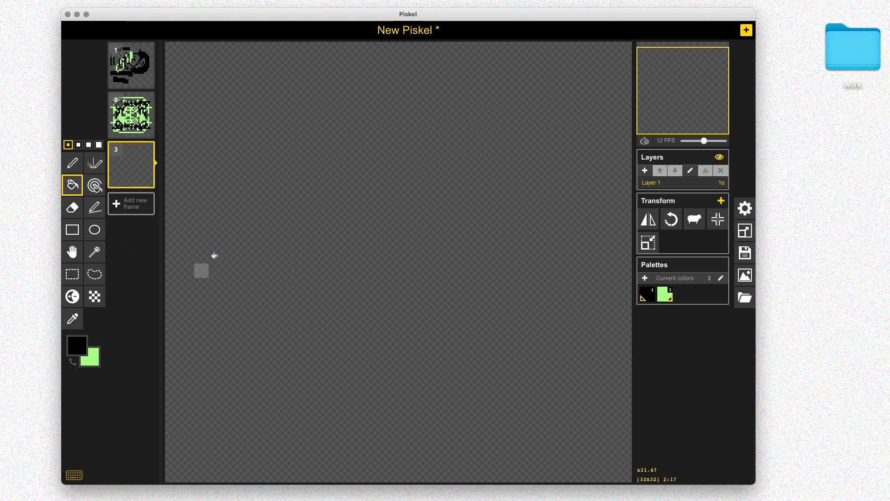
left_click(244, 269)
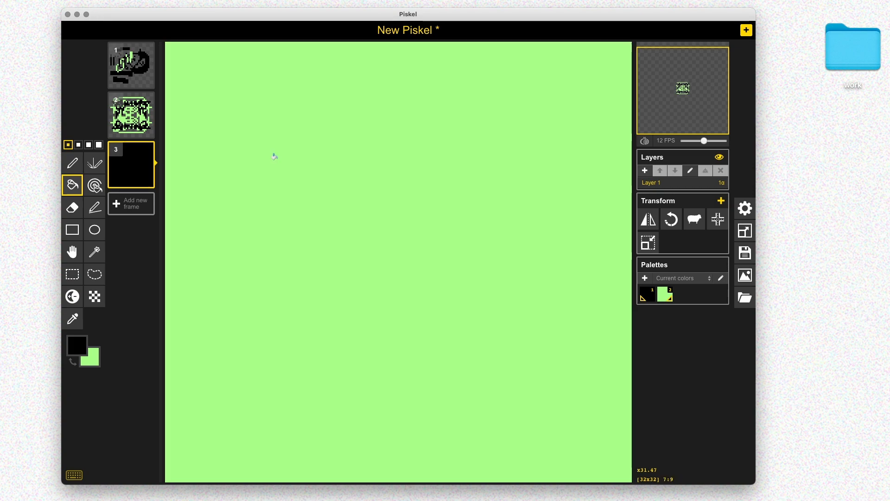
right_click(243, 268)
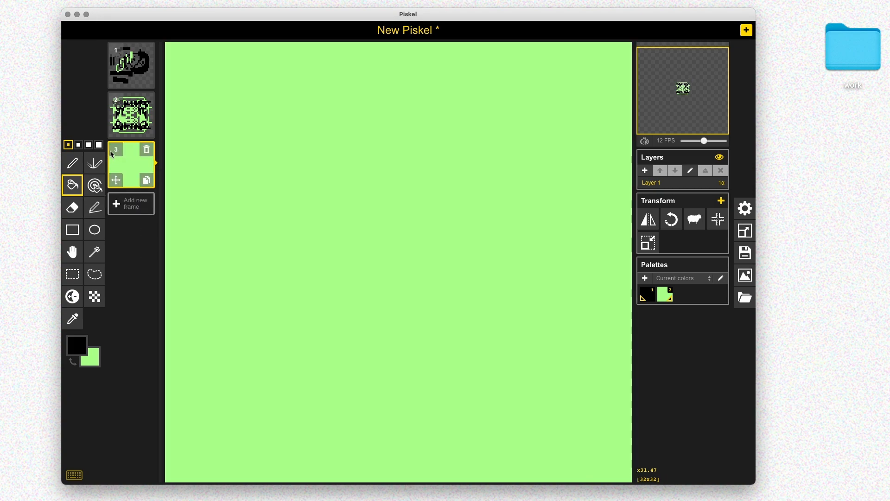
Fill one enclosed transparent area of frame 1 with black and three others with light green using the Paint bucket
left_click(141, 87)
left_click(464, 168)
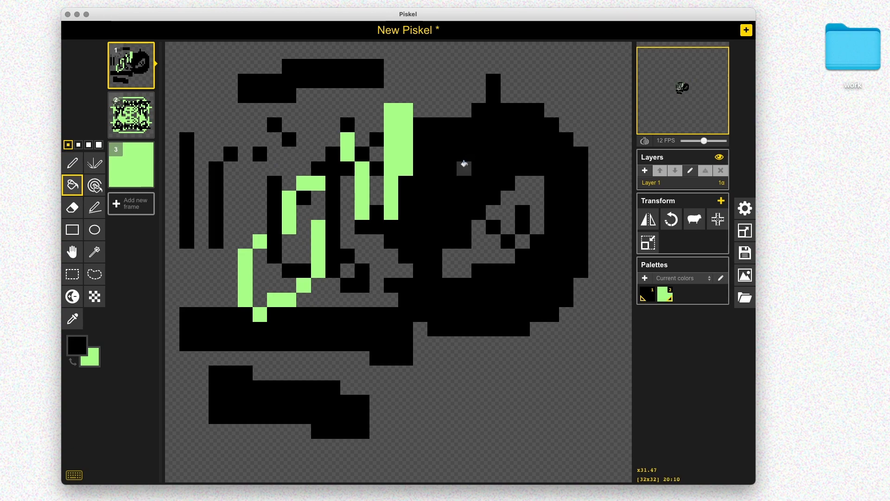
right_click(533, 193)
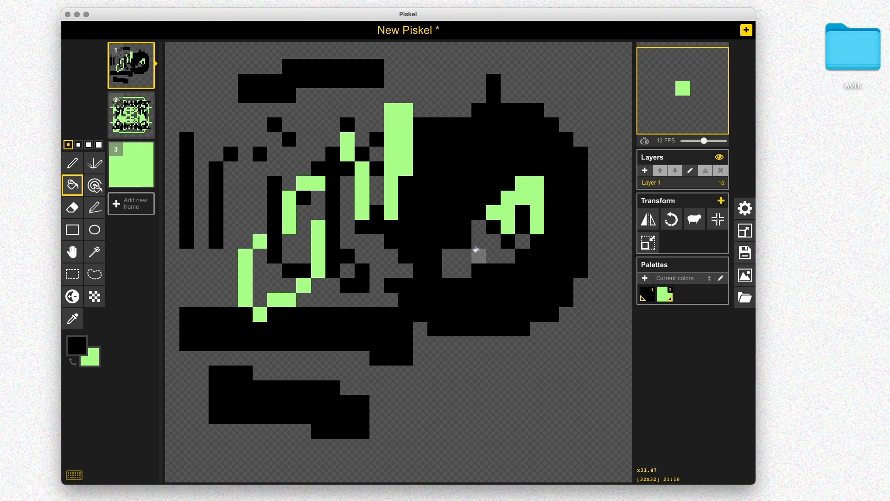
right_click(478, 251)
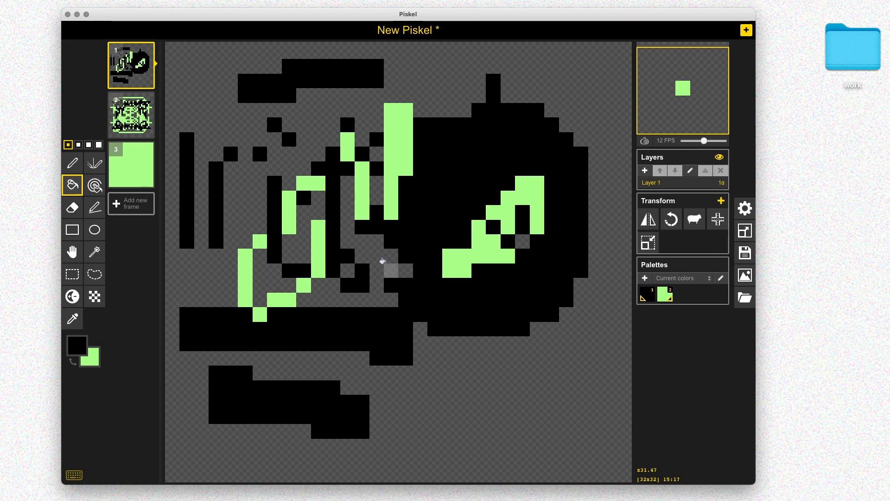
right_click(385, 261)
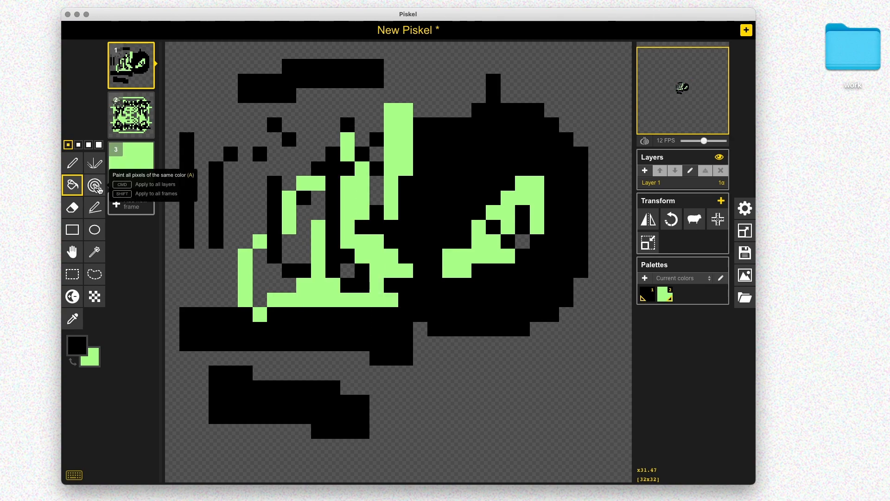
Add a fourth blank frame and scatter separate diagonal black strokes across it with the one-pixel Pen
left_click(95, 187)
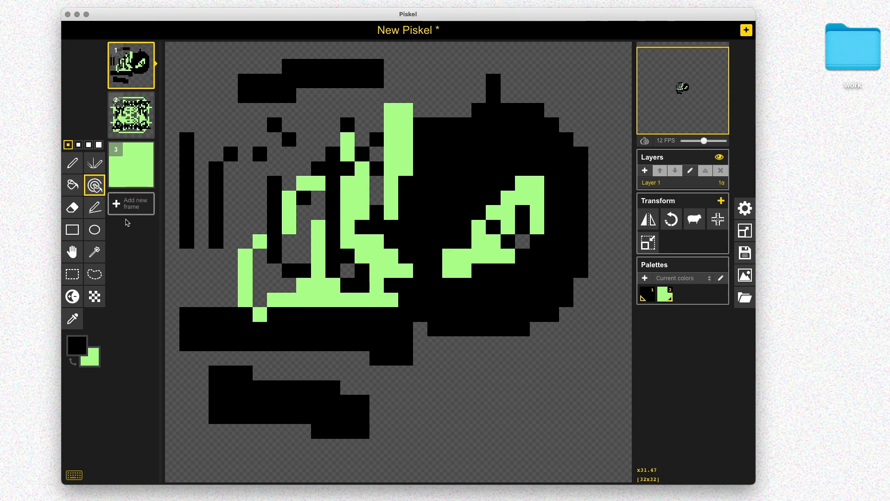
key("p")
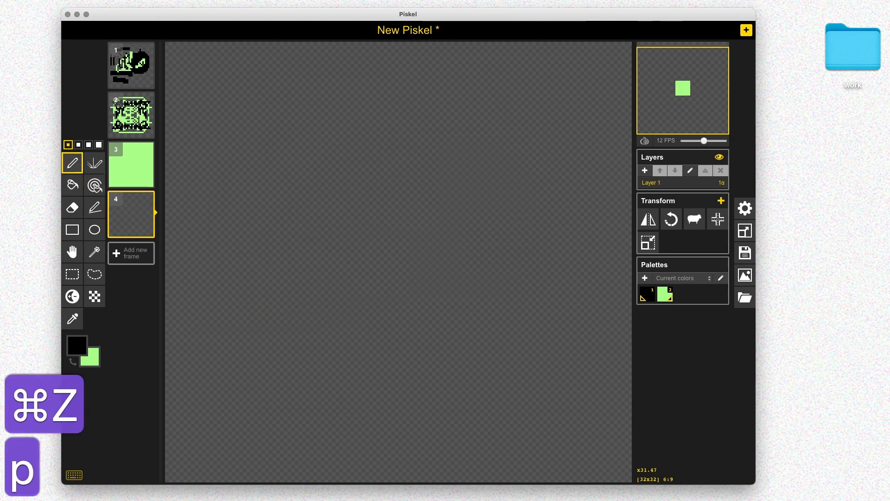
mouse_move(230, 185)
left_mouse_down()
mouse_move(284, 111)
mouse_move(333, 80)
left_mouse_up()
left_click_drag(244, 241, 333, 154)
left_click_drag(292, 283, 391, 183)
left_click_drag(421, 139, 493, 66)
left_click_drag(231, 345, 289, 300)
left_click_drag(260, 416, 318, 358)
mouse_move(376, 329)
left_mouse_down()
mouse_move(376, 315)
mouse_move(450, 256)
left_mouse_up()
mouse_move(377, 256)
left_mouse_down()
mouse_move(442, 207)
mouse_move(450, 212)
left_mouse_up()
left_click_drag(508, 154, 552, 110)
left_click_drag(464, 285, 522, 241)
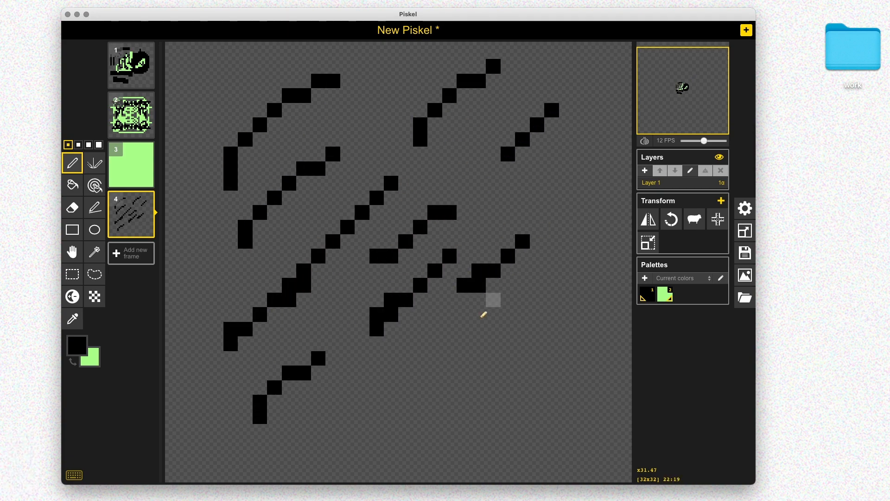
left_click_drag(406, 417, 434, 387)
left_click_drag(479, 432, 552, 358)
left_click_drag(538, 299, 581, 270)
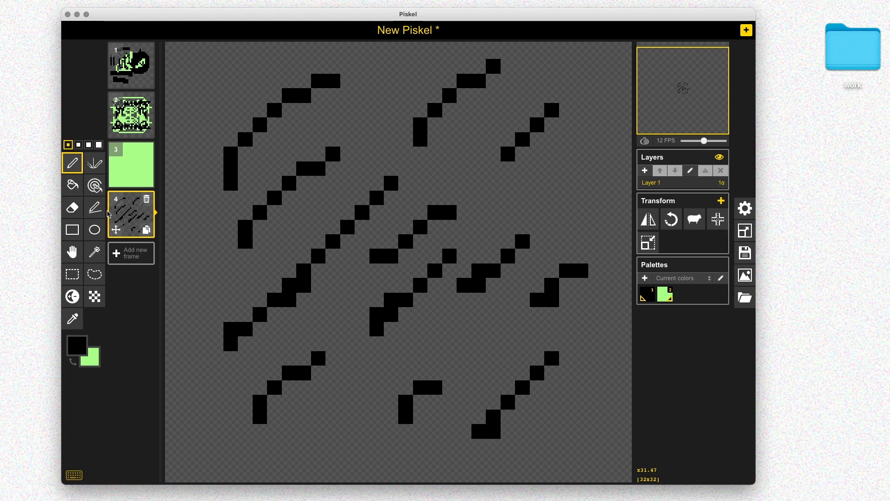
Recolor all black pixels of frame 4 light green with the same-color paint tool, and undo the recoloring
left_click(99, 192)
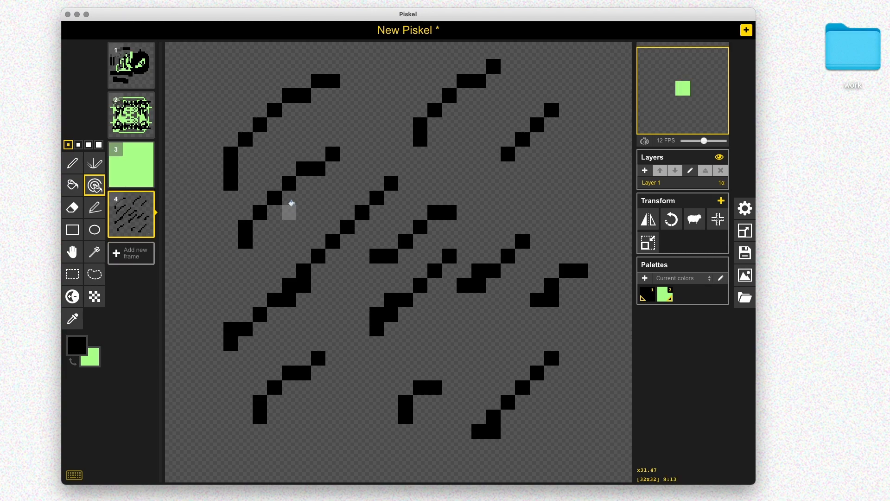
right_click(309, 169)
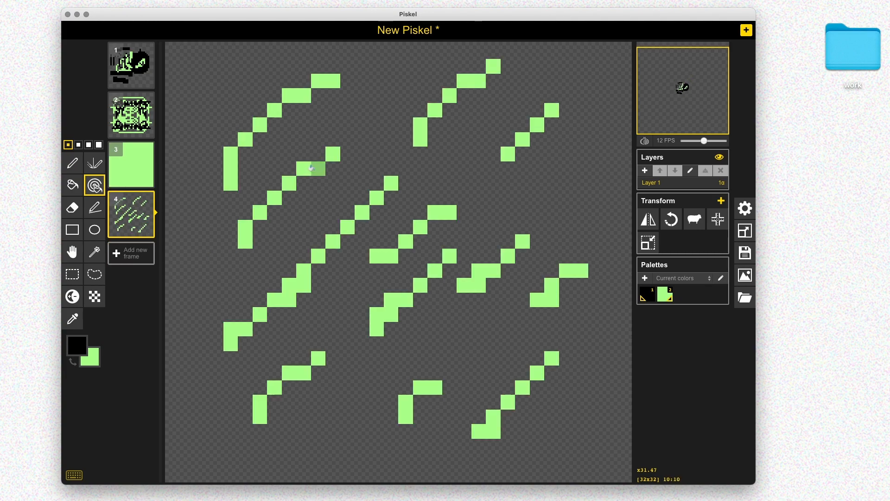
key("super+z")
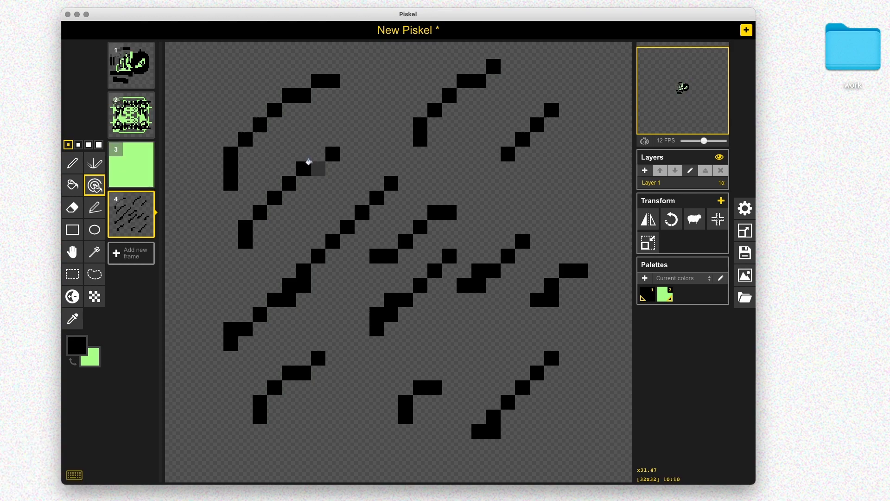
Recolor all black pixels light green across every frame with the same-color paint tool, and undo the recoloring
left_click(309, 162, "shift")
mouse_move(142, 156)
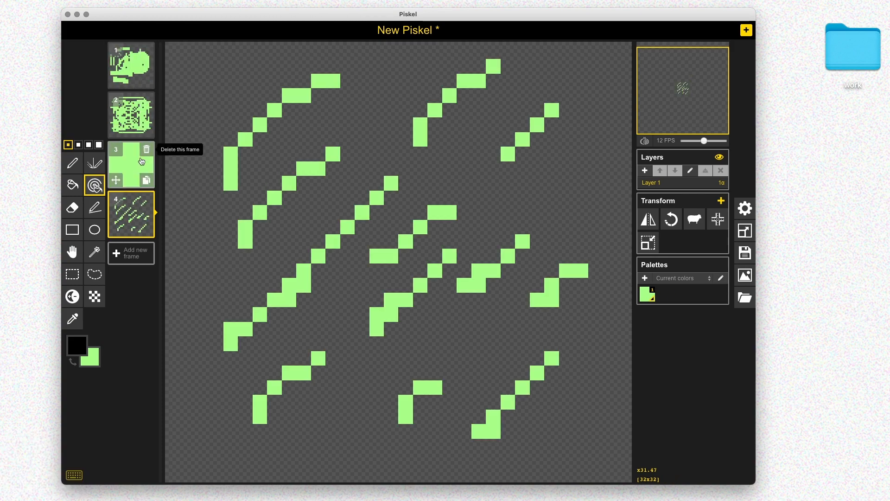
key("super+z")
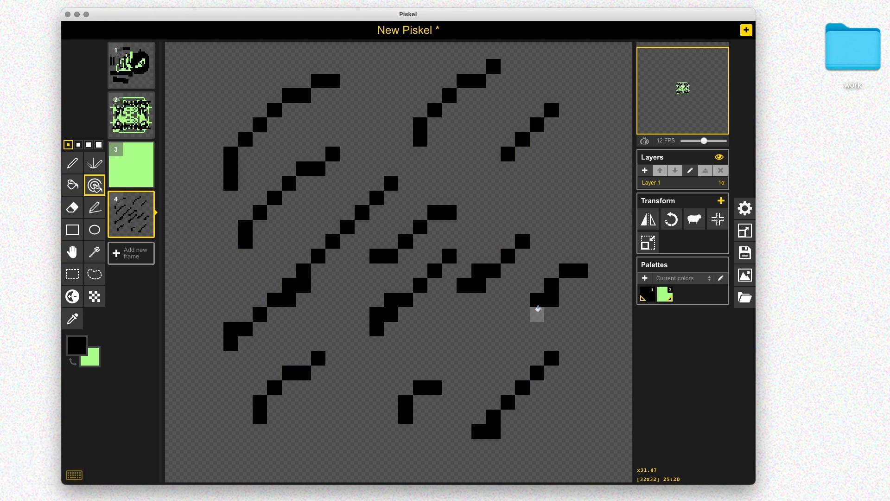
Set the secondary color to dark green, recolor all black pixels across every frame with the same-color paint tool, and check frames 1 to 4
left_click(90, 357)
left_click(127, 384)
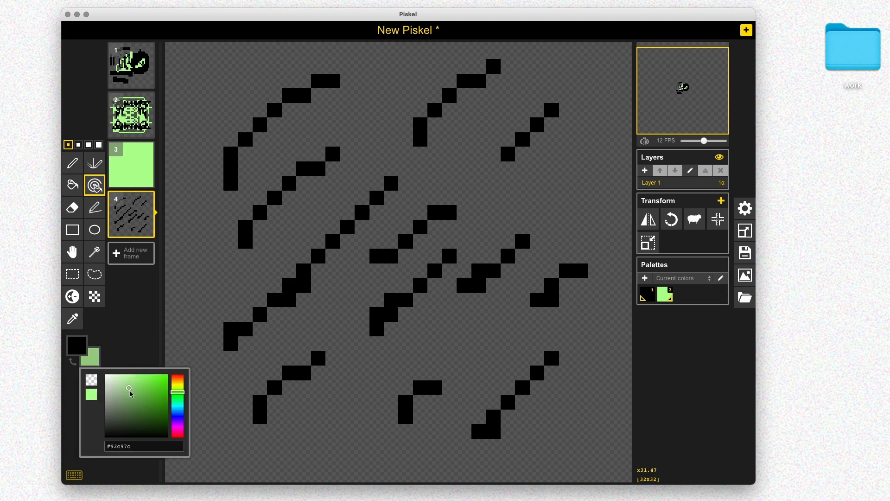
left_click_drag(136, 407, 138, 409)
left_click(146, 343)
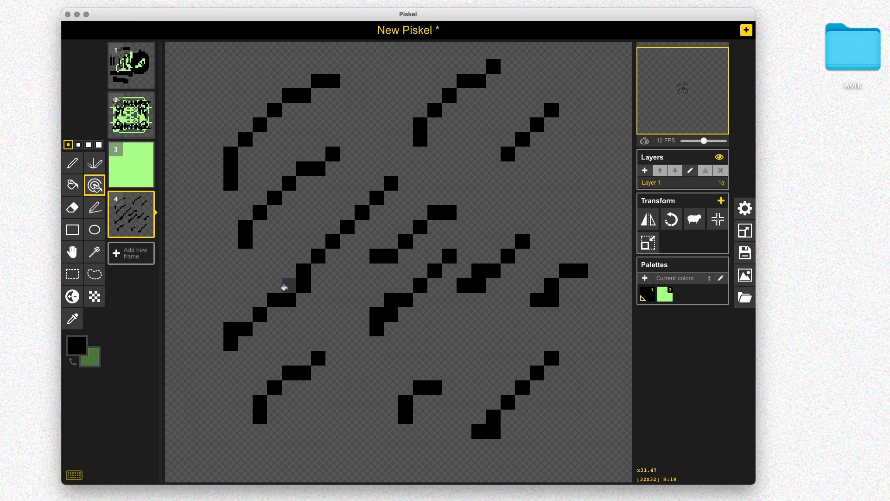
right_click(282, 294)
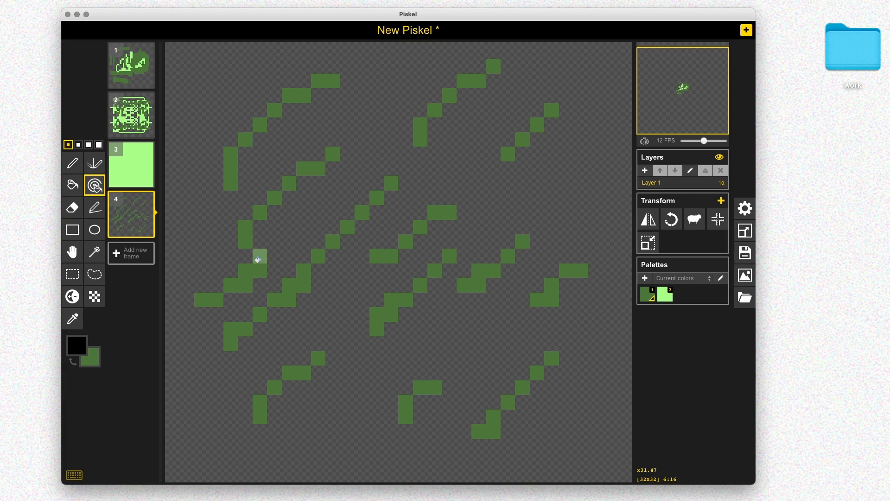
left_click(125, 74)
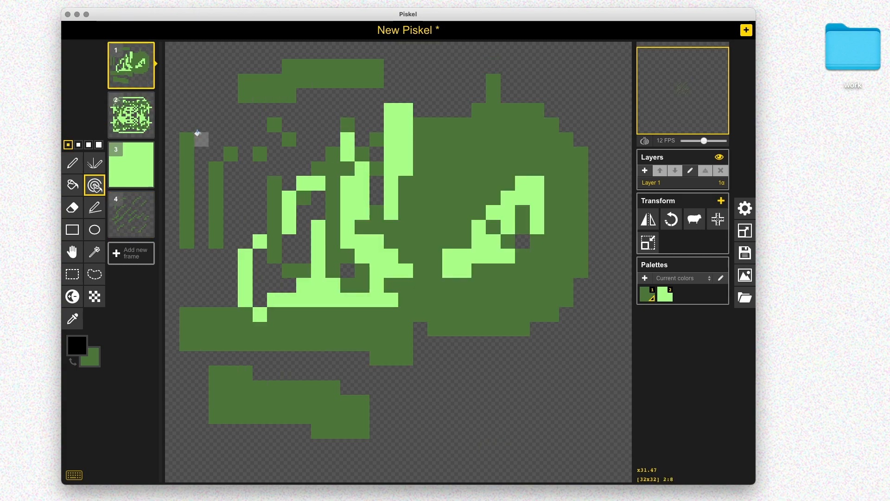
left_click(147, 122)
left_click(144, 169)
left_click(141, 214)
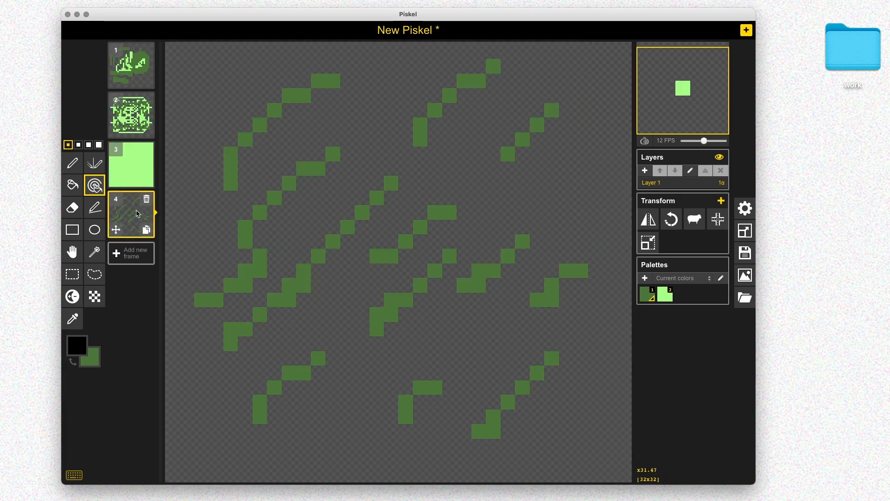
Add a blank fifth frame, then replace it with a duplicate of frame 4
left_click(138, 255)
key("e")
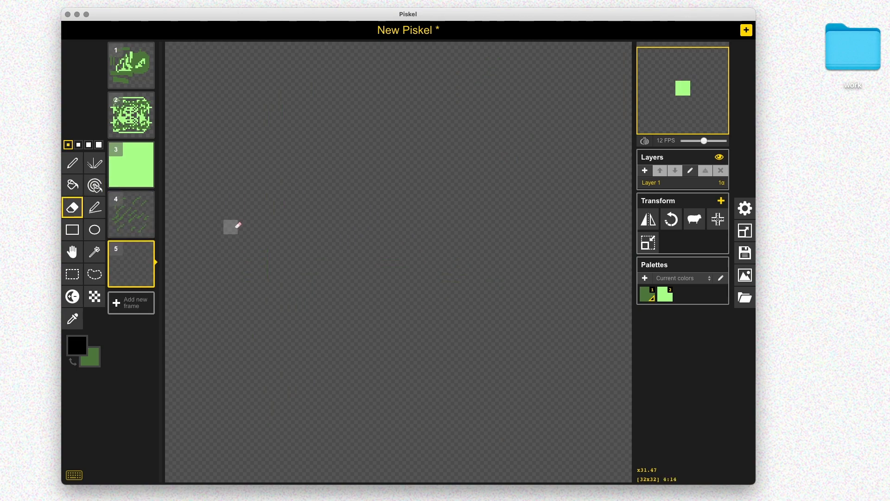
left_click(147, 251)
left_click(147, 230)
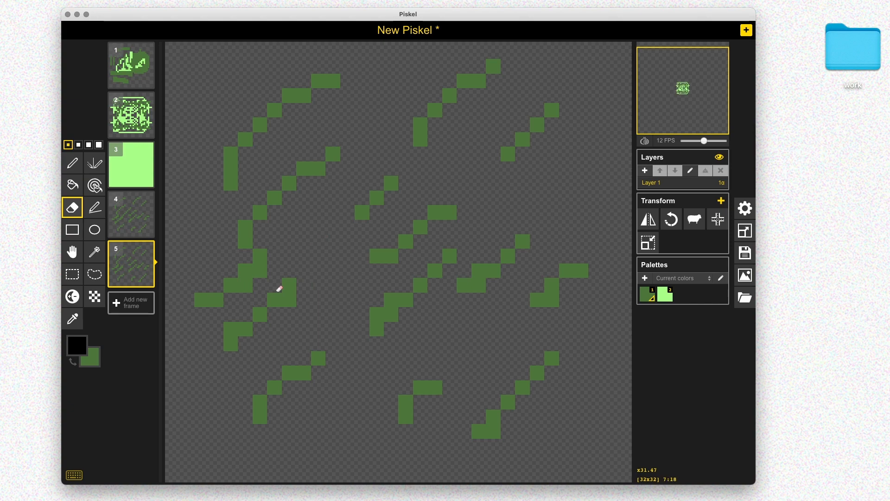
Erase all the strokes on frame 5, enlarging the Eraser to its largest size
left_click_drag(280, 289, 278, 300)
key("bracketright")
key("bracketright")
key("bracketright")
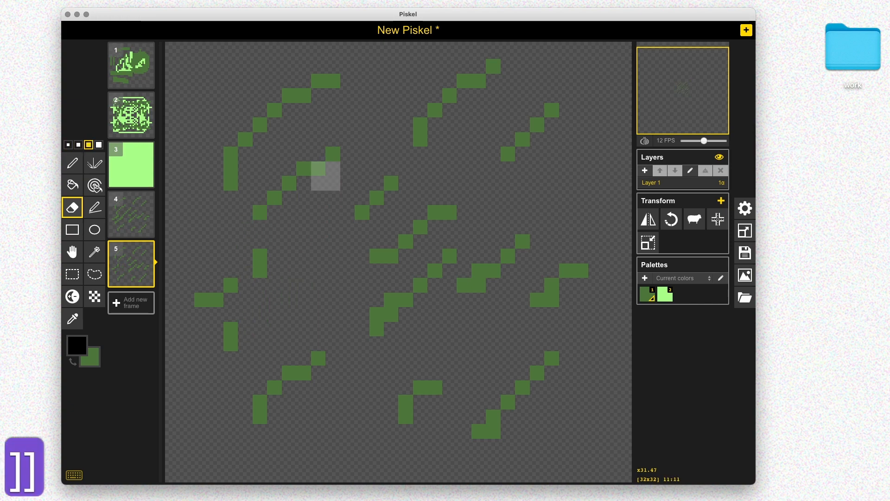
mouse_move(318, 91)
left_mouse_down()
mouse_move(338, 144)
mouse_move(307, 234)
mouse_move(233, 328)
mouse_move(325, 379)
mouse_move(434, 289)
mouse_move(384, 204)
mouse_move(491, 80)
left_mouse_up()
mouse_move(465, 246)
left_mouse_down()
mouse_move(425, 396)
mouse_move(547, 283)
left_mouse_up()
Draw two steep black lines on frame 5 with the Stroke tool, one four pixels thick and one a single pixel thick
key("l")
mouse_move(246, 139)
left_mouse_down()
mouse_move(389, 133)
mouse_move(503, 273)
mouse_move(460, 485)
mouse_move(600, 96)
mouse_move(239, 417)
left_mouse_up()
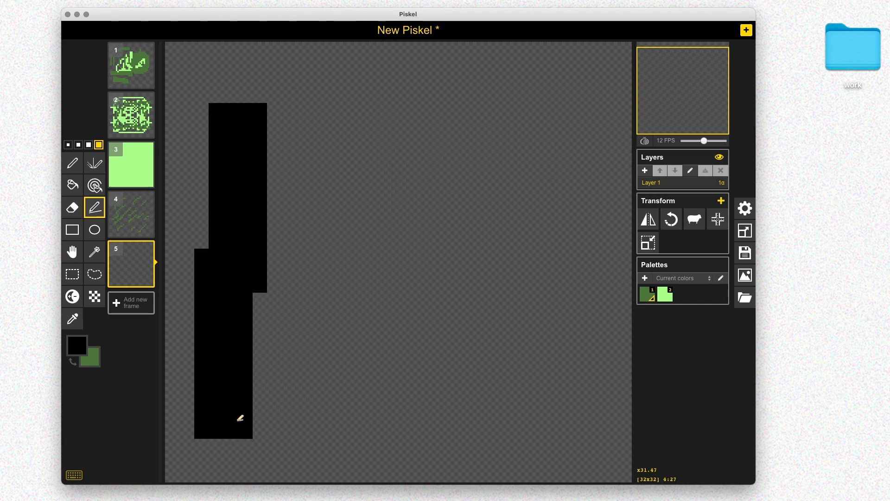
left_click(68, 144)
mouse_move(333, 124)
left_mouse_down()
mouse_move(451, 246)
mouse_move(349, 477)
mouse_move(252, 408)
mouse_move(589, 135)
mouse_move(481, 332)
mouse_move(289, 462)
left_mouse_up()
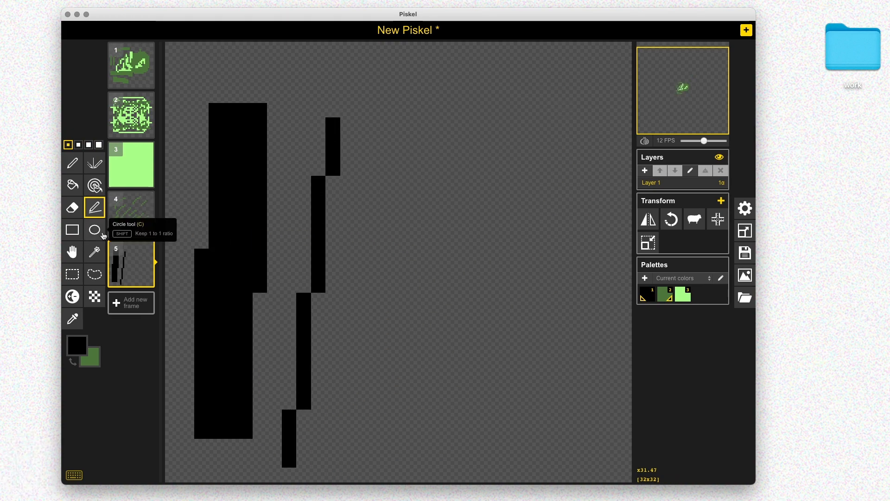
Draw a one-pixel black rectangle outline and two overlapping circle outlines on frame 5, undoing an extra second rectangle
left_click(72, 230)
left_click_drag(420, 81, 582, 183)
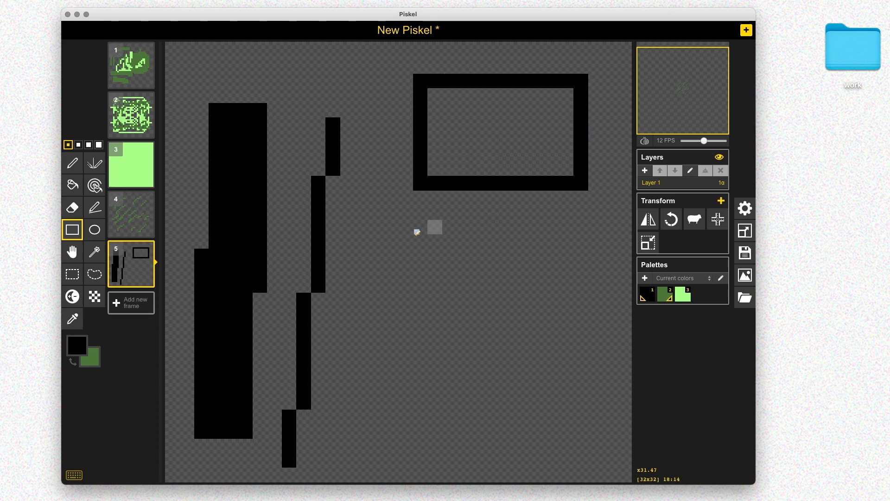
left_click_drag(404, 240, 441, 293)
key("super+z")
left_click(94, 229)
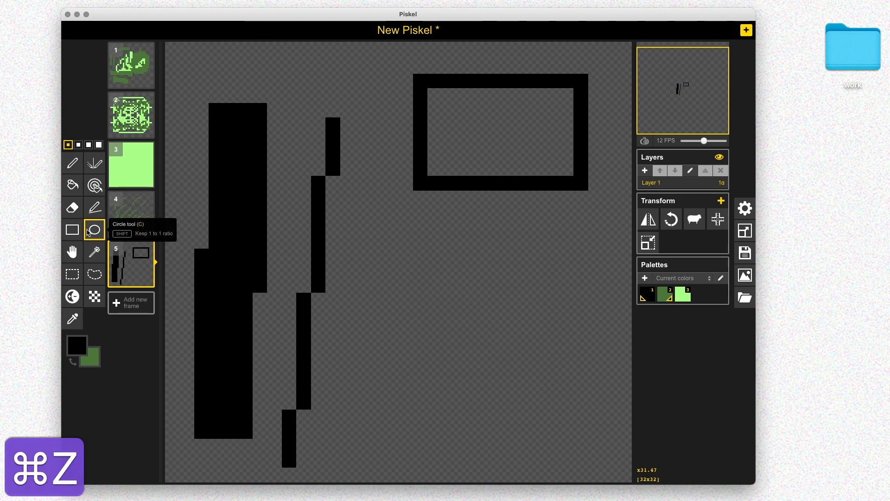
left_click_drag(420, 226, 543, 335)
left_click_drag(450, 256, 614, 471)
Shift frame 5's drawing with wrap-around using the Move tool, and undo a sideways shift of every frame's content
left_click(72, 251)
mouse_move(372, 181)
left_mouse_down()
mouse_move(489, 183)
mouse_move(275, 179)
mouse_move(355, 192)
mouse_move(618, 183)
mouse_move(804, 193)
mouse_move(60, 204)
mouse_move(160, 205)
mouse_move(116, 197)
mouse_move(173, 183)
mouse_move(145, 203)
left_mouse_up()
mouse_move(272, 264)
left_mouse_down()
mouse_move(260, 2)
mouse_move(281, 1)
mouse_move(290, 294)
mouse_move(293, 37)
mouse_move(292, 285)
left_mouse_up()
key("super+x")
mouse_move(408, 226)
left_mouse_down()
mouse_move(405, 388)
mouse_move(405, 129)
mouse_move(395, 342)
mouse_move(399, 236)
left_mouse_up()
key("super+z")
key("super+z")
key("super+z")
key("super+z")
left_click_drag(337, 238, 557, 239)
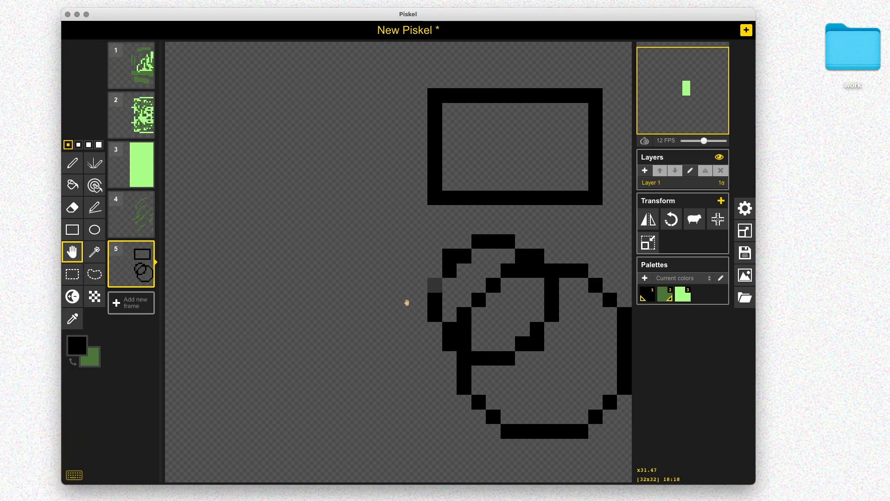
key("super+z")
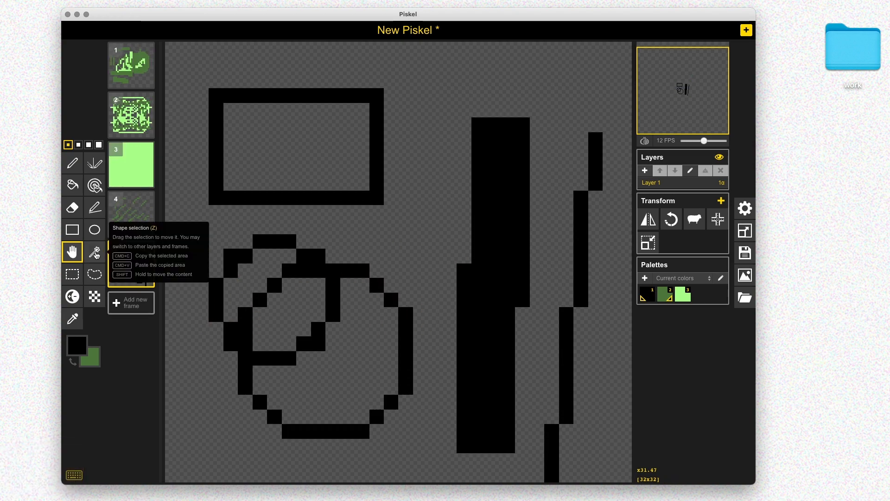
Try Shape selection on frame 5's enclosed areas, ending with the background around the shapes selected
left_click(301, 146)
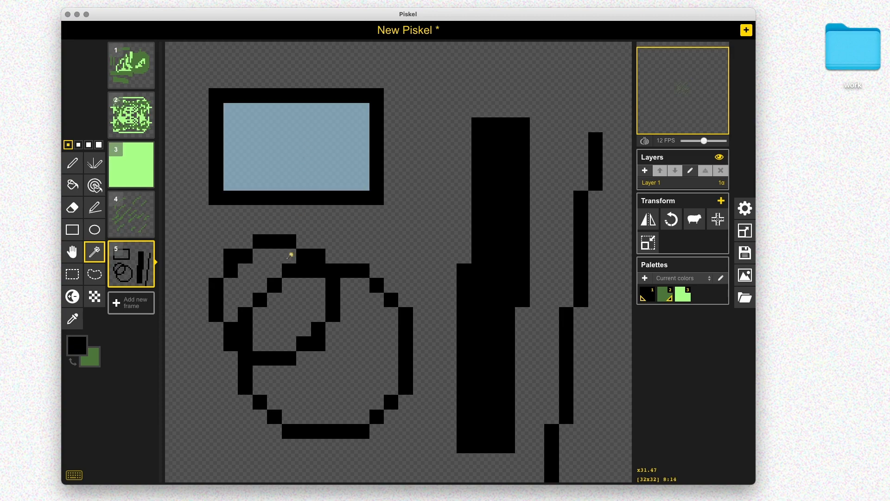
left_click(246, 284)
left_click(246, 284)
left_click(293, 329)
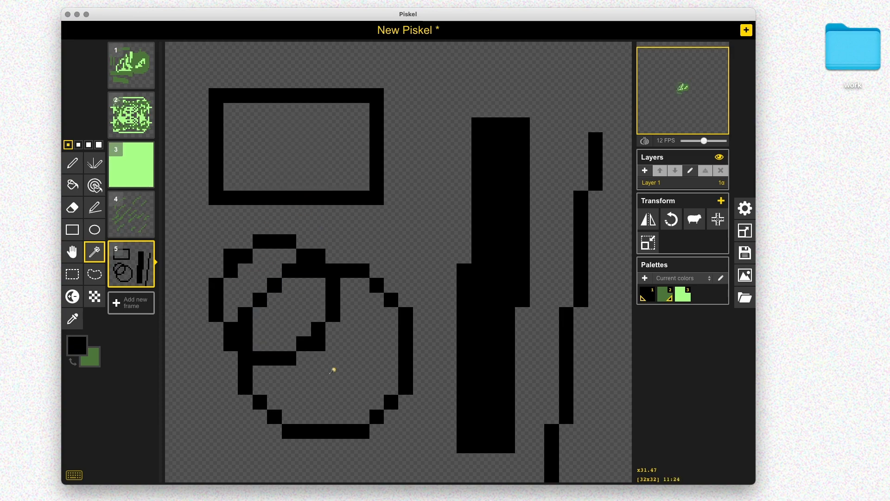
left_click(400, 222)
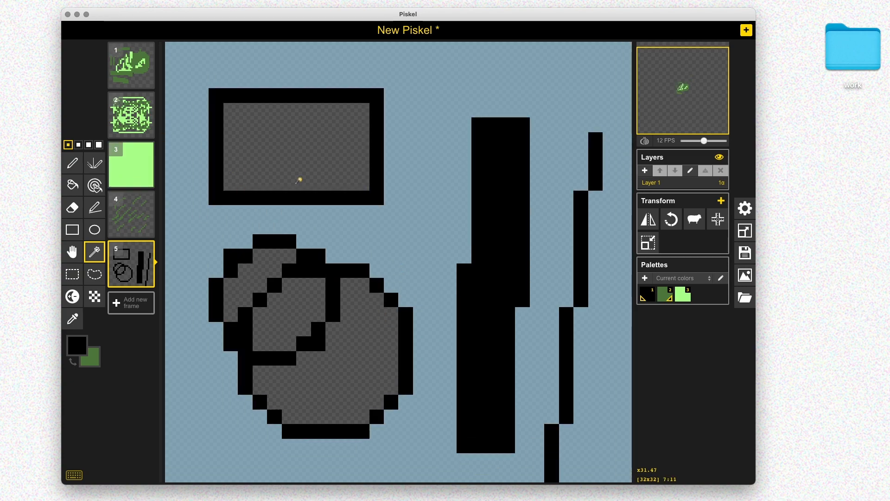
Paste the copied content onto frame 3, undo the paste, and cut the selected background area out of its green fill
left_click(122, 167)
key("super+v")
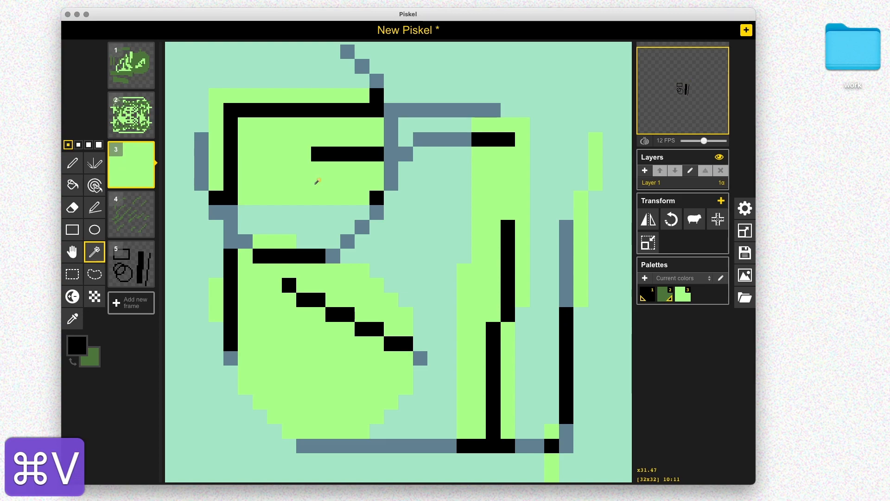
key("super+z")
key("super+x")
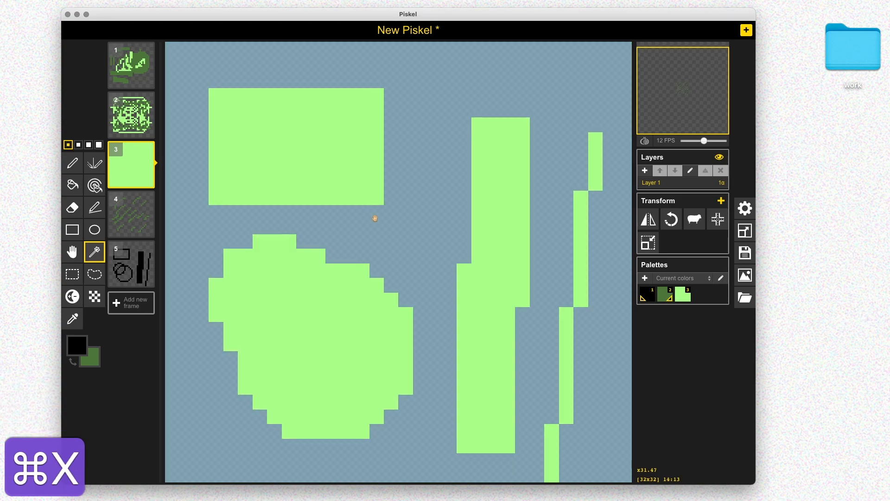
left_click(375, 244)
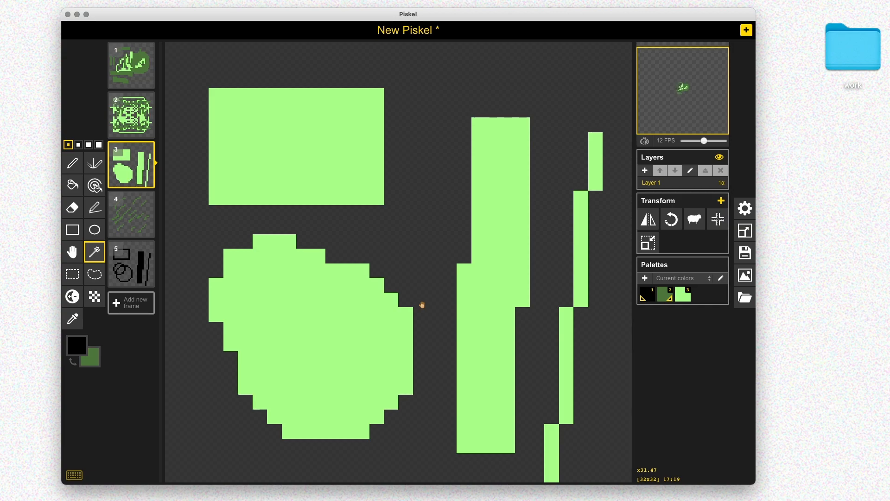
Lasso a large rounded area over frame 4's strokes and cut it, undoing the earlier cut on frame 3
key("h")
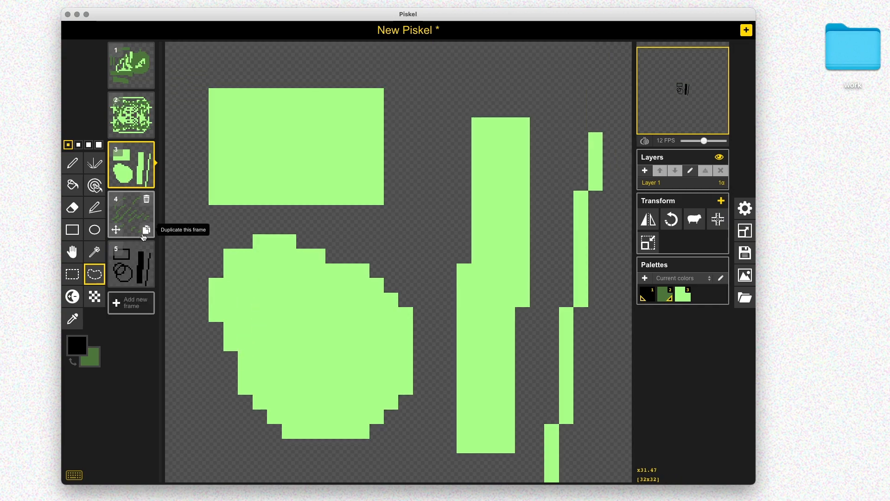
left_click(133, 214)
mouse_move(493, 183)
left_mouse_down()
mouse_move(405, 398)
mouse_move(582, 432)
mouse_move(627, 330)
mouse_move(604, 241)
mouse_move(579, 203)
left_mouse_up()
key("super+x")
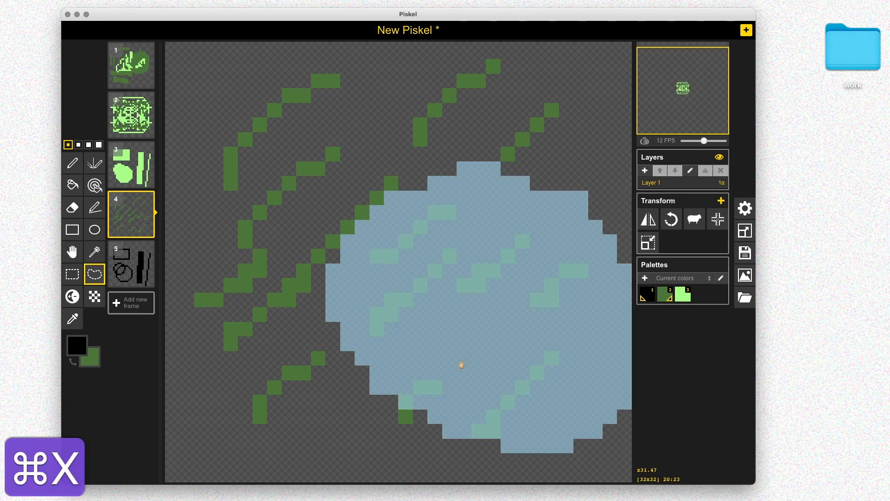
key("super+z")
key("super+x")
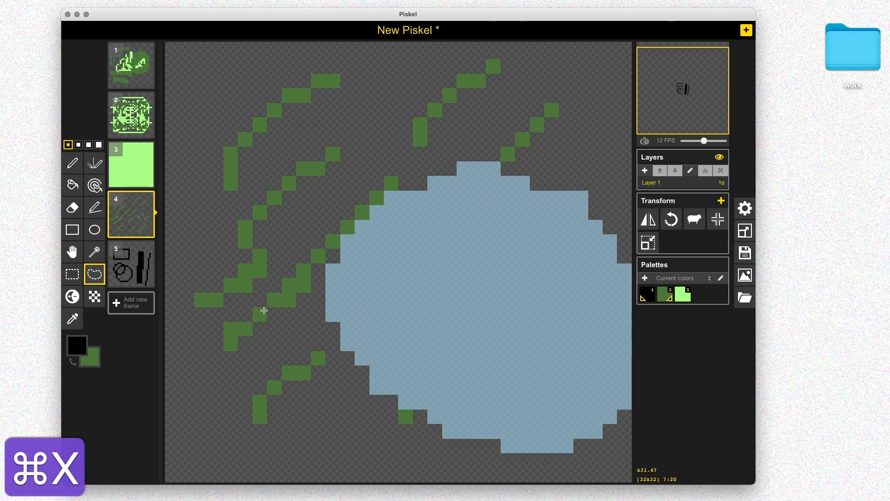
Add a sixth frame and paste the cut strokes several times, moving the selection to overlap them at different positions
left_click(147, 310)
key("super+v")
left_click_drag(466, 323, 320, 220)
key("super+v")
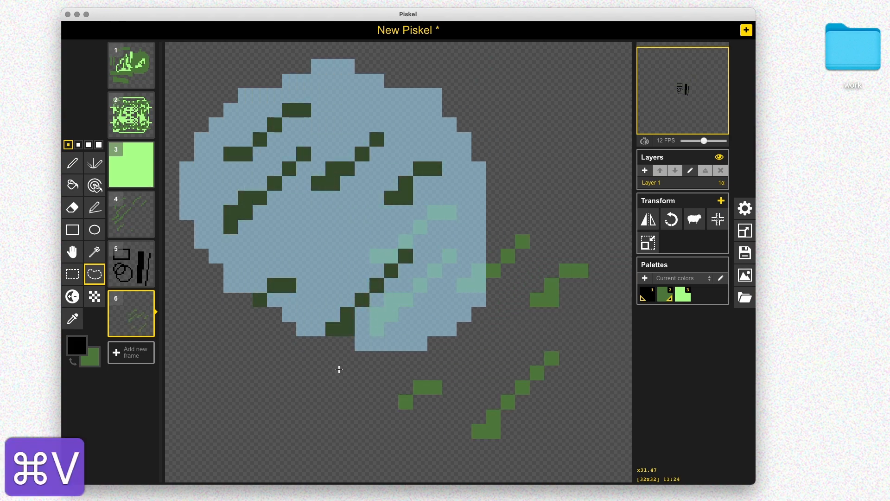
left_click_drag(324, 268, 304, 376)
key("super+v")
mouse_move(324, 330)
left_mouse_down()
mouse_move(453, 213)
mouse_move(346, 194)
left_mouse_up()
key("super+v")
key("super+v")
left_click(358, 362)
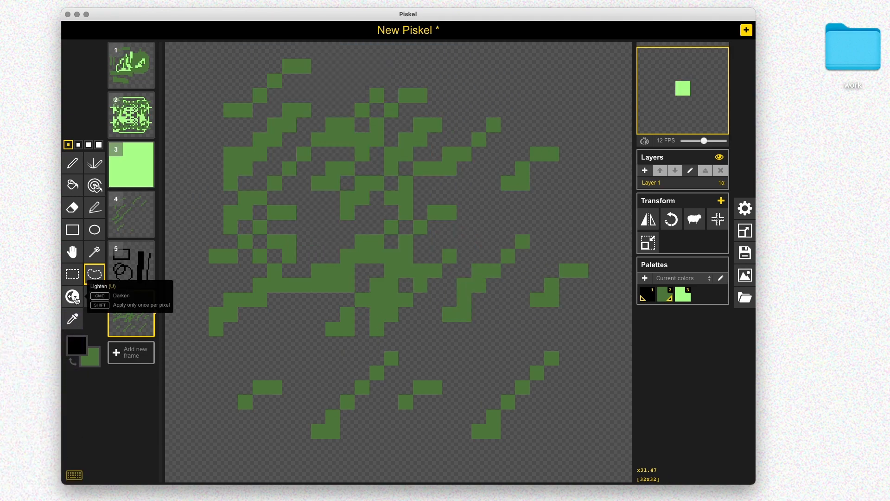
Lighten two patches of frame 3's green fill with the Lighten tool, and darken two other patches
left_click(132, 163)
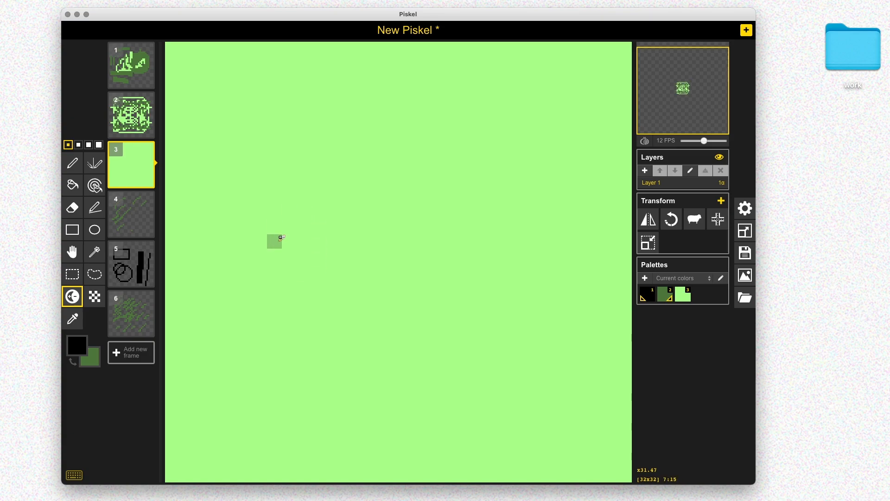
mouse_move(291, 247)
left_mouse_down()
mouse_move(235, 151)
mouse_move(356, 190)
mouse_move(318, 302)
mouse_move(346, 234)
mouse_move(271, 207)
mouse_move(329, 227)
mouse_move(338, 207)
mouse_move(457, 178)
mouse_move(475, 212)
mouse_move(415, 289)
mouse_move(462, 245)
mouse_move(456, 217)
mouse_move(326, 225)
mouse_move(275, 195)
mouse_move(366, 129)
mouse_move(337, 122)
mouse_move(333, 229)
mouse_move(304, 222)
left_mouse_up()
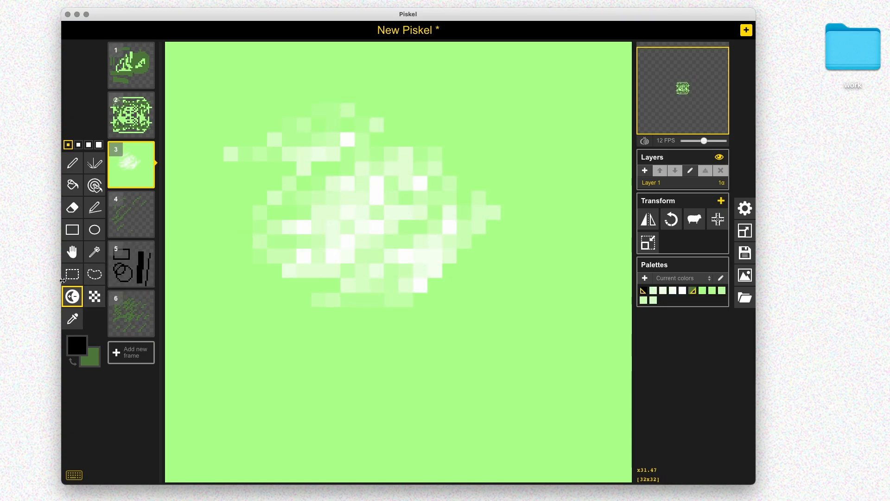
mouse_move(302, 357)
left_mouse_down()
mouse_move(340, 342)
mouse_move(257, 422)
mouse_move(319, 369)
mouse_move(228, 390)
mouse_move(291, 345)
mouse_move(243, 366)
mouse_move(248, 353)
mouse_move(320, 332)
left_mouse_up()
mouse_move(305, 428)
left_mouse_down()
mouse_move(337, 399)
mouse_move(329, 397)
mouse_move(336, 410)
mouse_move(423, 367)
mouse_move(340, 397)
mouse_move(366, 373)
mouse_move(341, 367)
mouse_move(257, 409)
mouse_move(300, 362)
left_mouse_up()
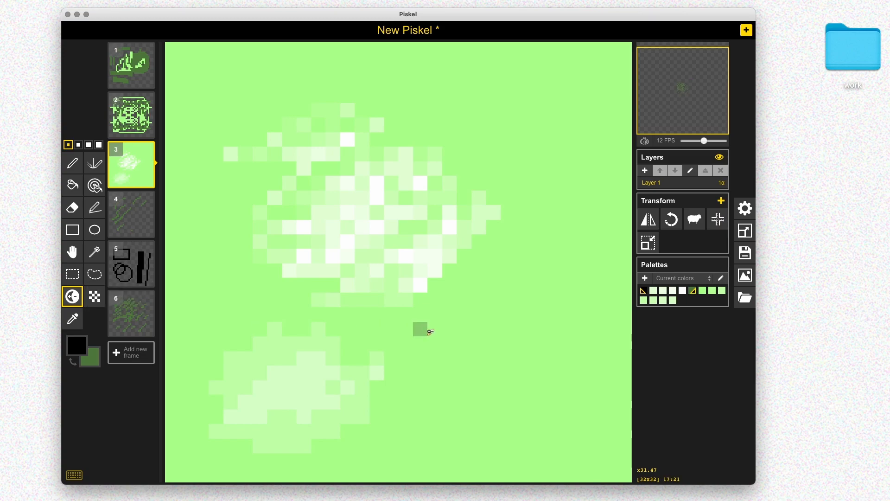
mouse_move(448, 343)
left_mouse_down()
mouse_move(506, 272)
mouse_move(391, 355)
mouse_move(490, 271)
mouse_move(467, 330)
mouse_move(522, 292)
mouse_move(537, 257)
mouse_move(522, 310)
left_mouse_up()
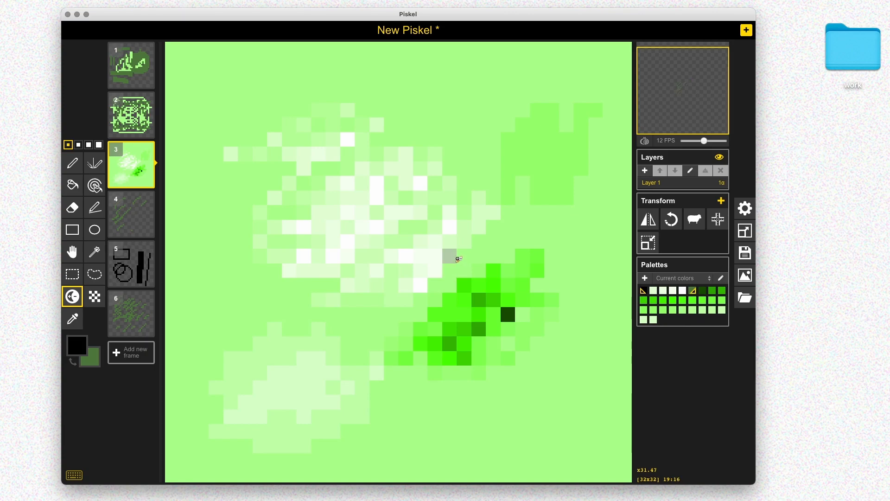
Add a seventh frame and cover most of it with a black and dark green Dithering pattern, enlarging the brush from one to four pixels
key("n")
left_click(94, 297)
mouse_move(274, 241)
left_mouse_down()
mouse_move(363, 148)
mouse_move(274, 99)
mouse_move(216, 83)
mouse_move(408, 135)
mouse_move(395, 130)
left_mouse_up()
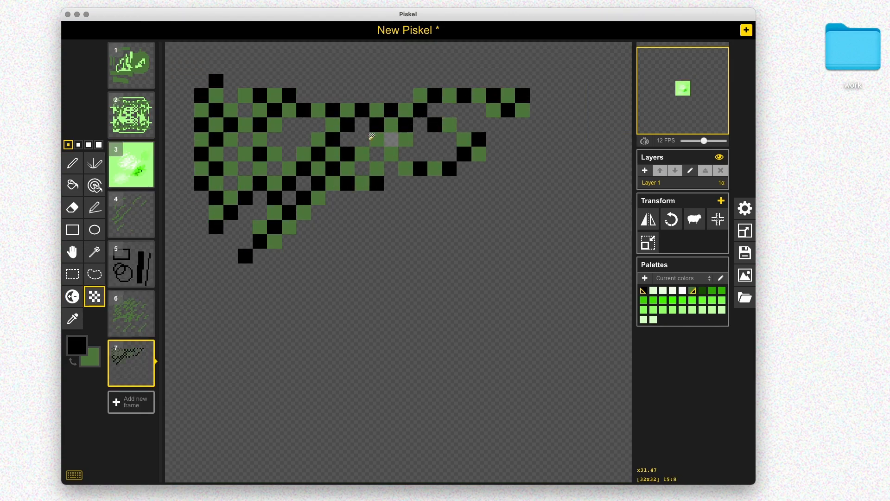
key("]")
key("]")
key("]")
mouse_move(449, 215)
left_mouse_down()
mouse_move(436, 149)
mouse_move(221, 370)
mouse_move(361, 425)
mouse_move(557, 353)
mouse_move(195, 325)
left_mouse_up()
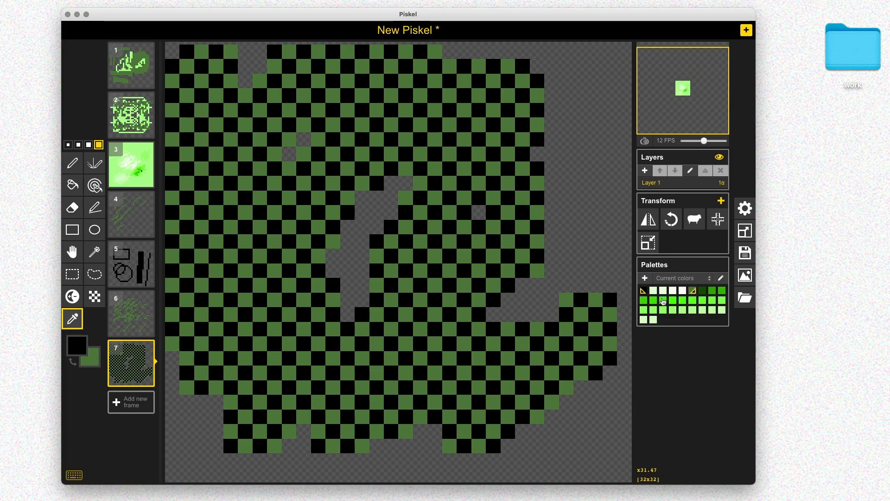
Cycle the primary color through the first six palette colors, return to the first, and activate the Pen tool
key("b")
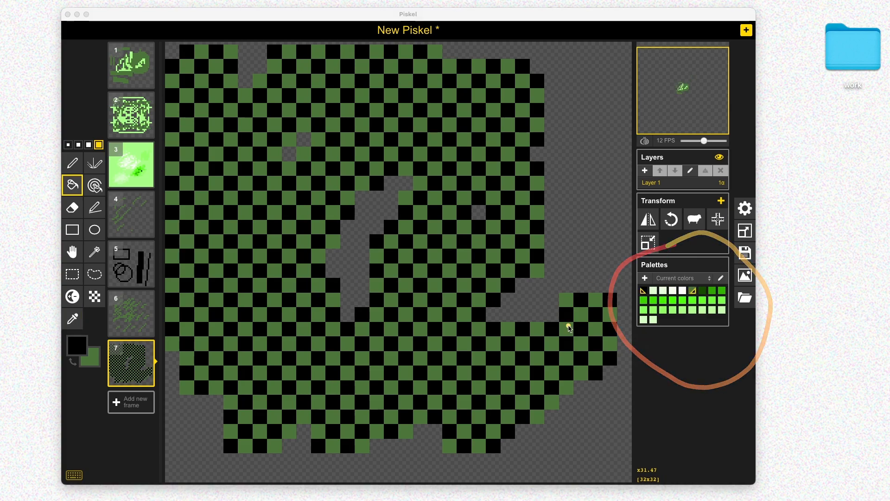
key("1")
key("2")
key("1")
key("2")
key("3")
key("4")
key("5")
key("6")
key("1")
key("p")
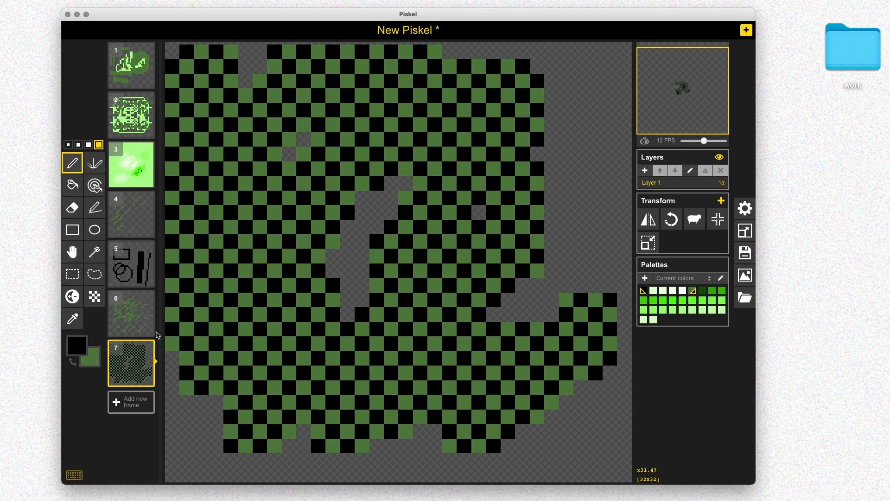
Open the animation preview in a popup window
mouse_move(692, 97)
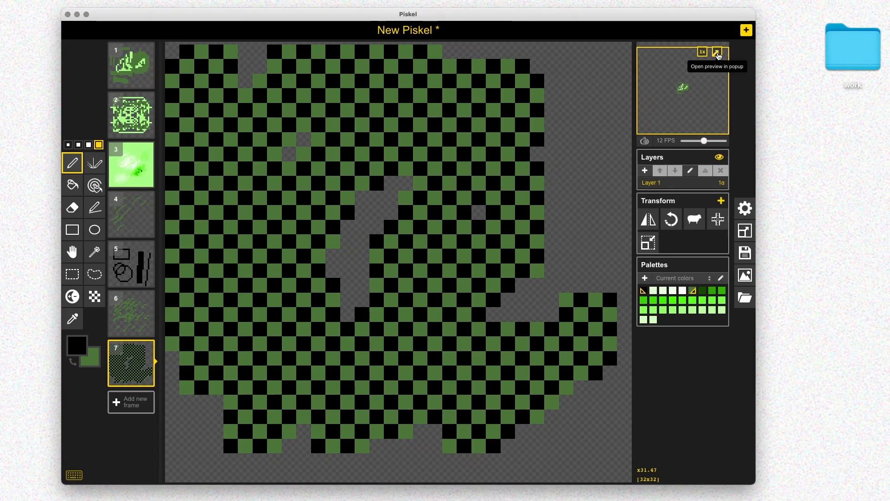
left_click(772, 39)
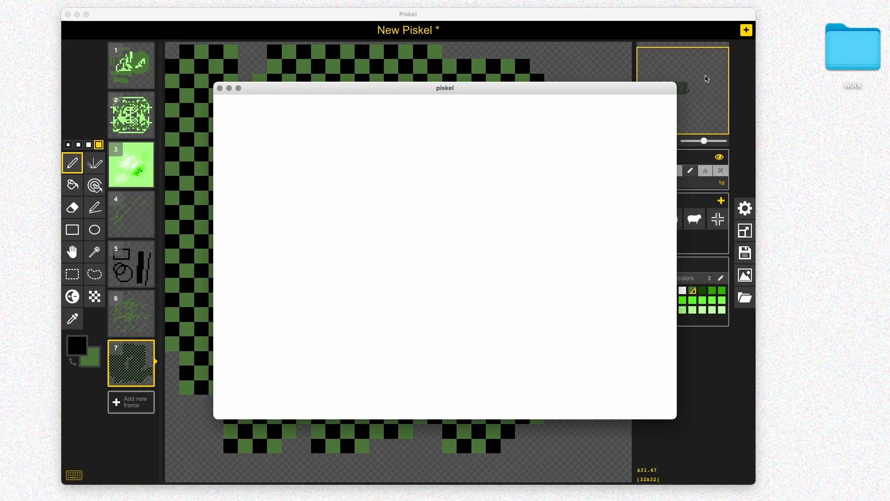
Close the popup preview and try the full and 6x sizes for the animation preview
left_click_drag(316, 89, 261, 86)
left_click(162, 79)
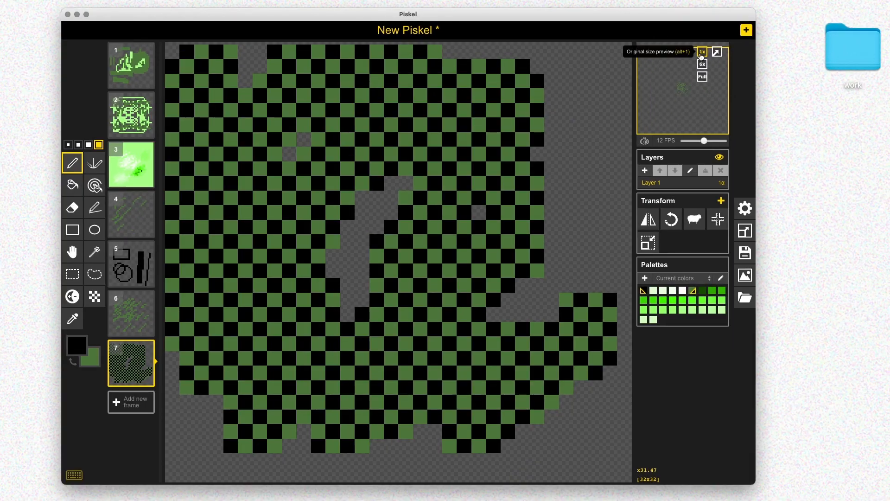
left_click(703, 77)
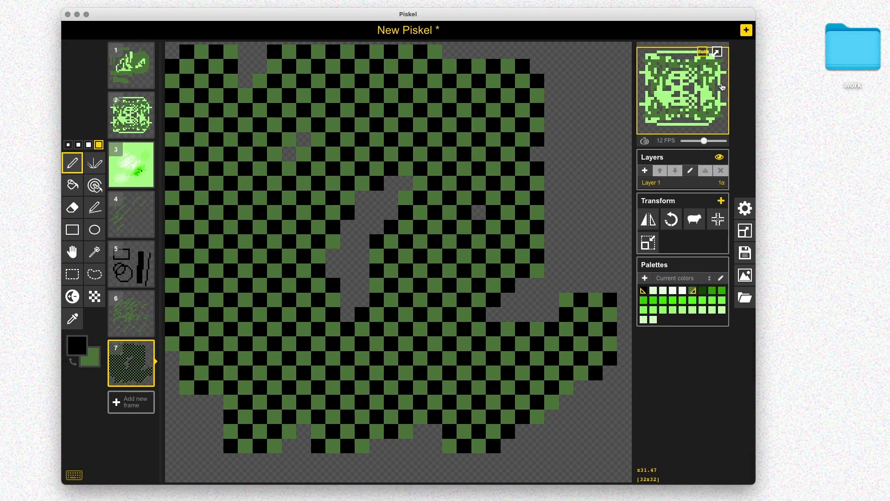
left_click(702, 64)
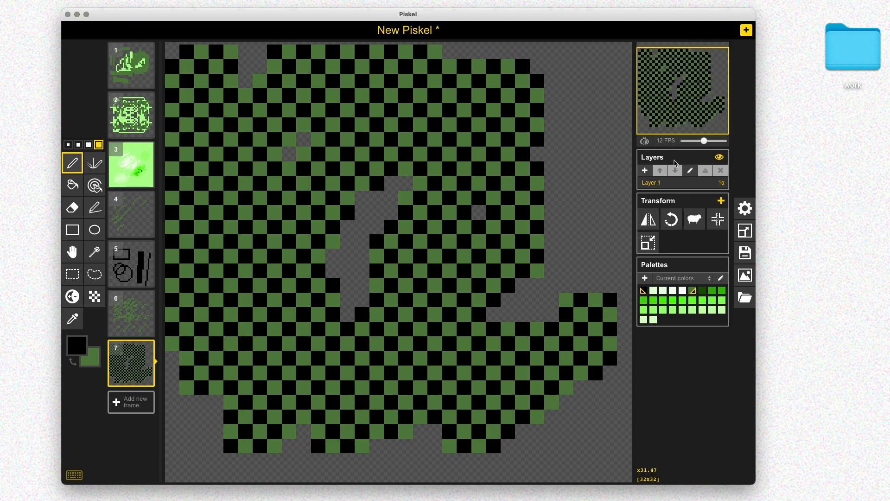
Set the animation speed to 0 FPS, turn on onion skin, and display frame 5 with it
left_click_drag(704, 141, 683, 144)
left_click(644, 141)
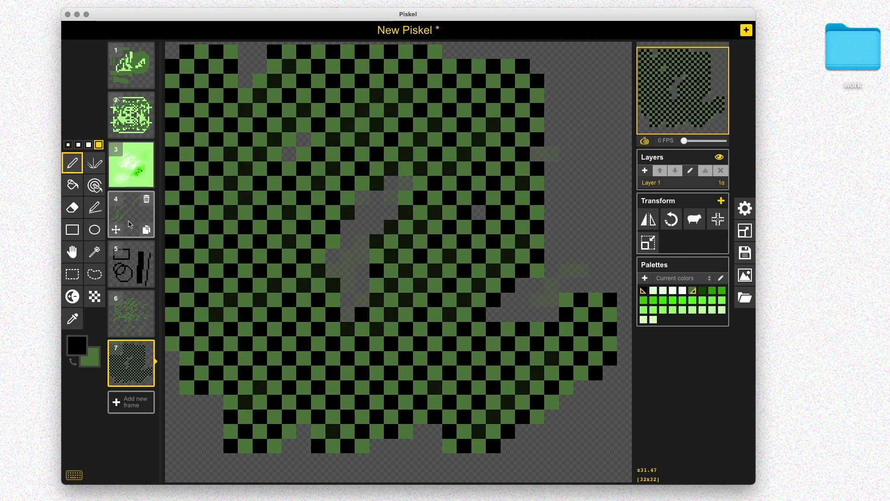
left_click(134, 258)
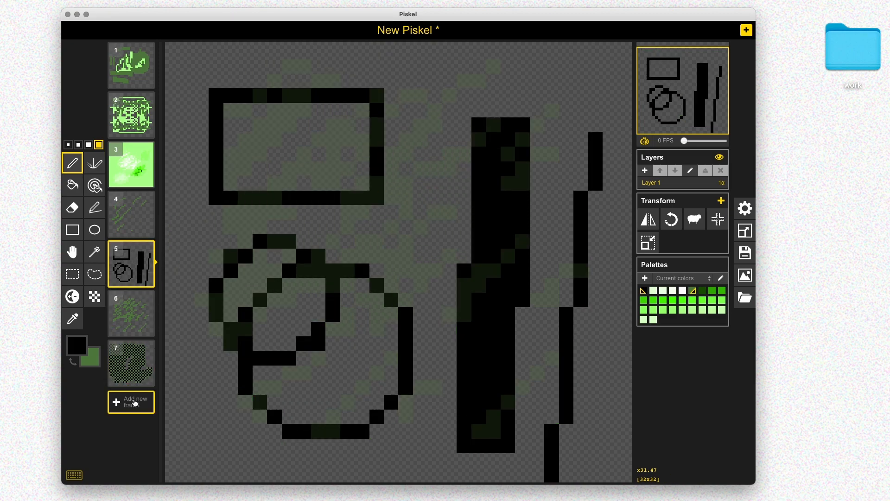
Add an eighth frame and draw a one-pixel black circle outline about 10 × 11 pixels in its upper middle
left_click(133, 402)
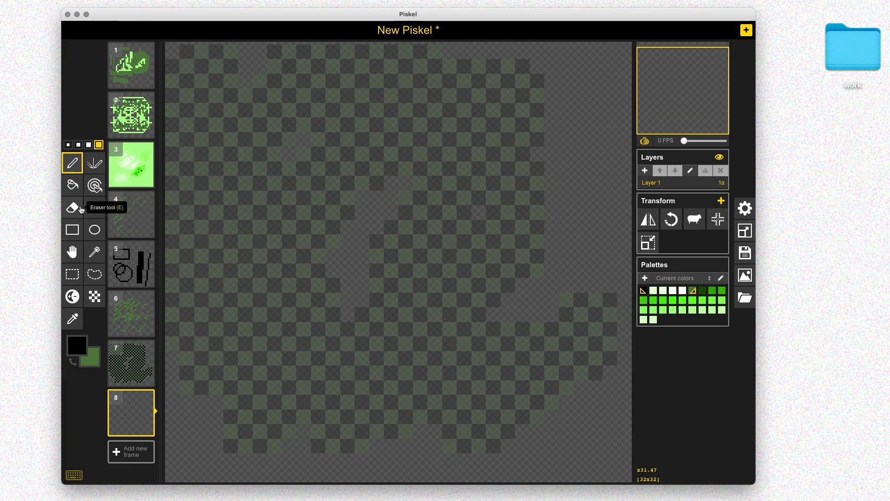
left_click(103, 236)
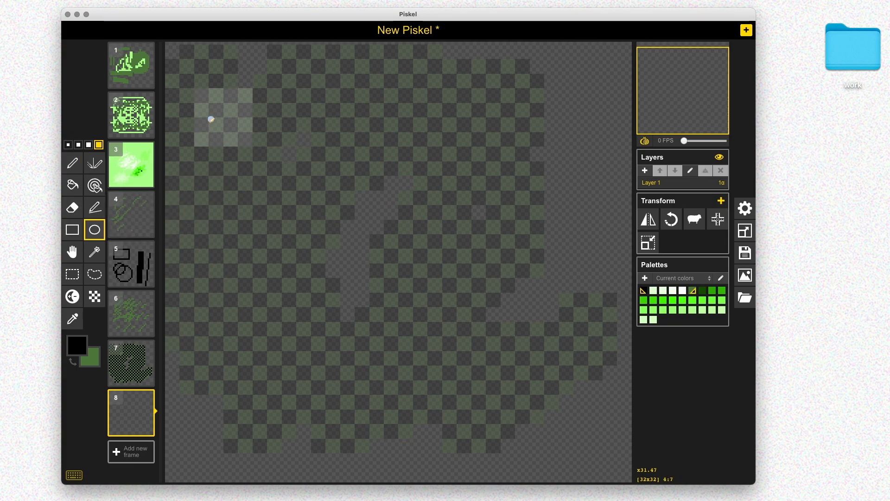
key("bracketleft")
key("bracketleft")
key("bracketleft")
key("bracketleft")
mouse_move(333, 110)
left_mouse_down()
mouse_move(461, 240)
mouse_move(475, 268)
mouse_move(421, 197)
left_mouse_up()
Draw a black rectangle outline about 10 × 15 pixels directly below the circle
key("w")
key("h")
key("m")
key("r")
left_click_drag(311, 242, 435, 446)
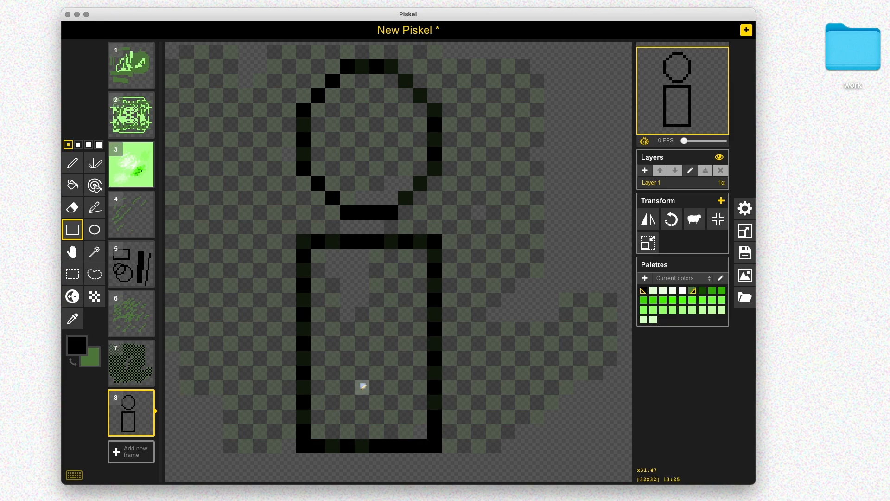
Add a ninth frame and sketch a dark green figure with head, face, arms and body over the onion-skinned circle and rectangle
left_click(136, 448)
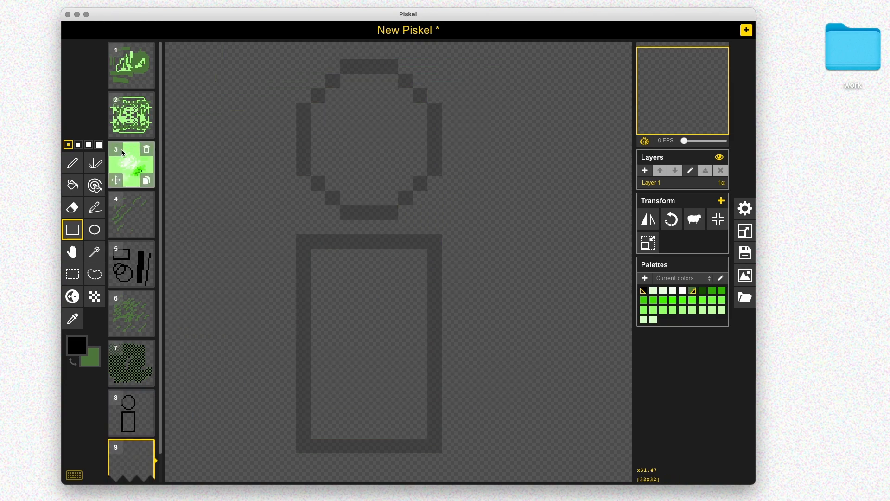
left_click(73, 163)
mouse_move(349, 191)
left_mouse_down()
mouse_move(304, 195)
mouse_move(311, 142)
mouse_move(365, 57)
mouse_move(427, 86)
mouse_move(435, 152)
mouse_move(385, 199)
mouse_move(348, 212)
left_mouse_up()
mouse_move(362, 110)
left_mouse_down()
mouse_move(348, 124)
mouse_move(391, 103)
mouse_move(391, 126)
left_mouse_up()
mouse_move(304, 241)
left_mouse_down()
mouse_move(441, 294)
mouse_move(432, 447)
mouse_move(333, 270)
left_mouse_up()
left_click_drag(363, 238, 376, 241)
left_click_drag(435, 270, 494, 241)
left_click_drag(348, 270, 260, 241)
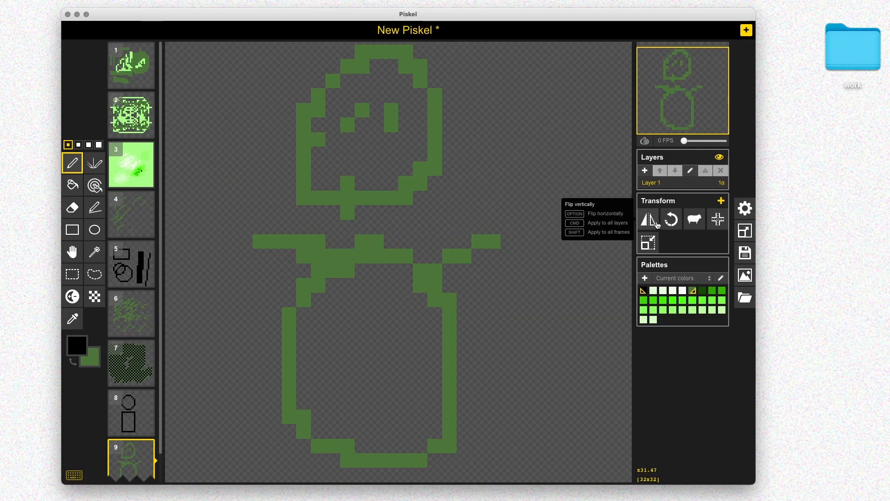
Apply the vertical flip to the figure eight times and the horizontal flip four times
left_click(650, 219)
left_click(649, 219)
left_click(649, 219)
left_click(650, 219)
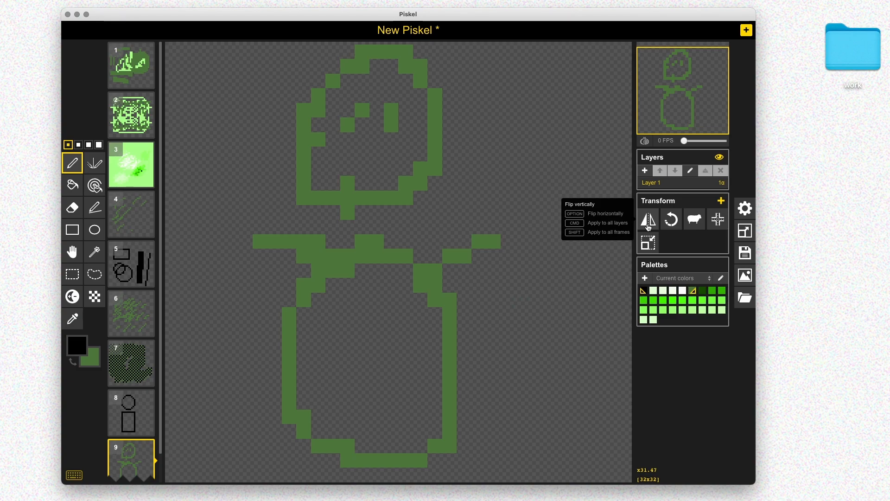
left_click(649, 226)
left_click(649, 226)
left_click(649, 225)
left_click(650, 226)
left_click(651, 221, "alt")
left_click(652, 221, "alt")
left_click(652, 221, "alt")
left_click(652, 222, "alt")
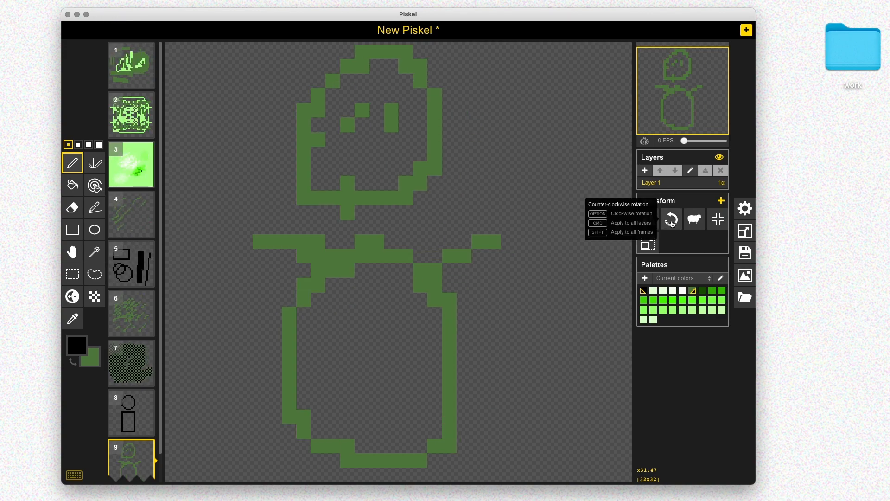
Rotate the figure counter-clockwise four times through a full turn
left_click(673, 223)
left_click(672, 223)
left_click(672, 224)
left_click(673, 224)
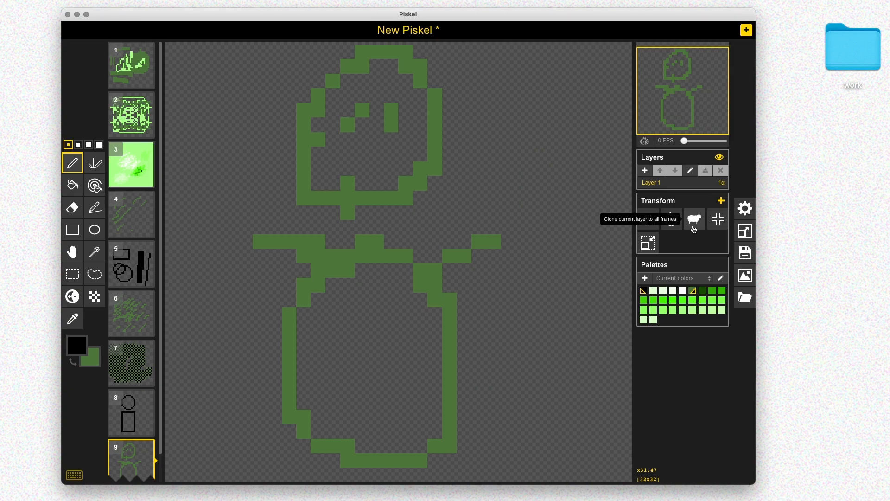
Clone the current layer to all frames, undo the cloning, and center the figure on the canvas
left_click(695, 226)
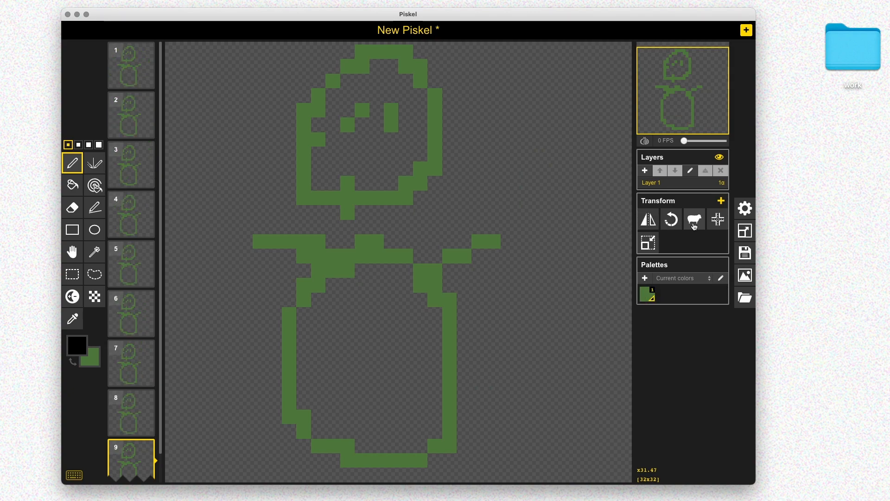
key("super+z")
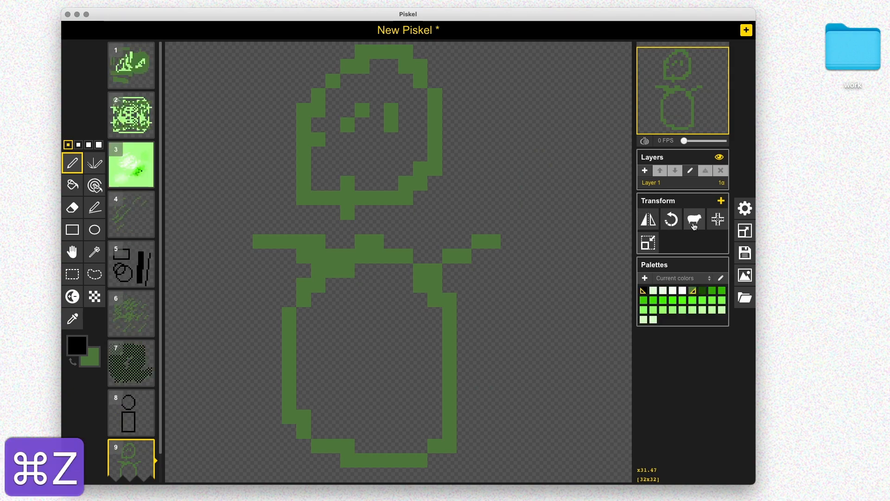
left_click(717, 219)
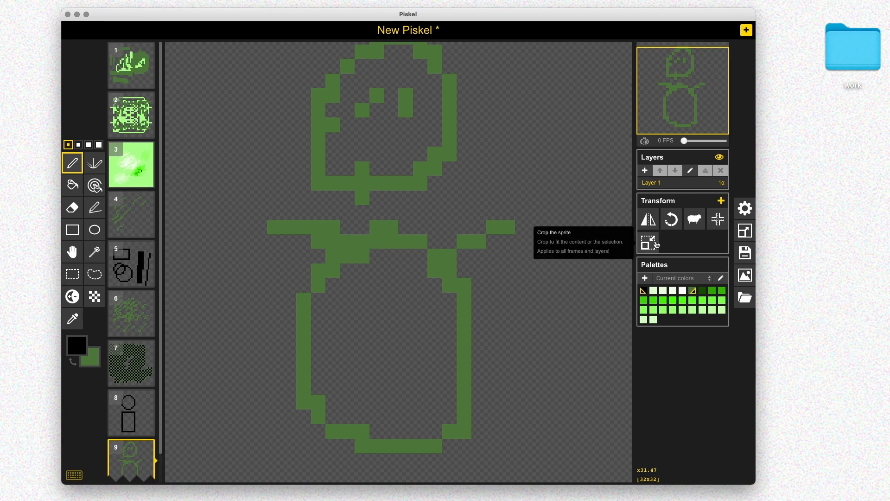
Delete the first eight frames, keeping only the frame with the green figure
left_click(145, 52)
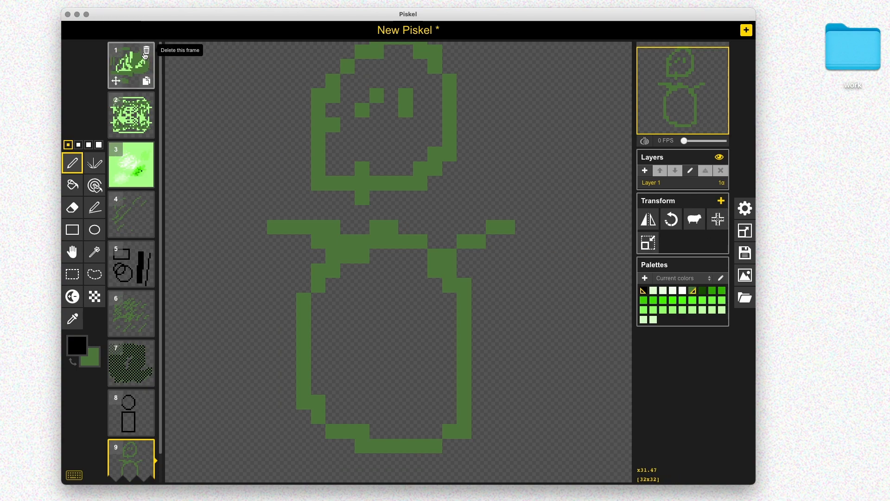
left_click(145, 52)
left_click(145, 53)
left_click(146, 52)
left_click(145, 52)
left_click(145, 52)
left_click(145, 53)
left_click(145, 53)
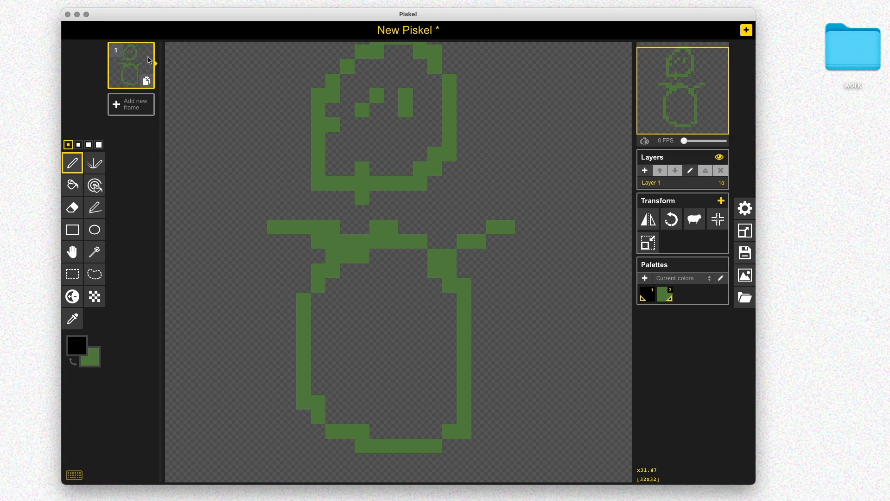
Try cropping the sprite to its content, undo the crop, and open and close the Create Palette dialog without saving
left_click(654, 242)
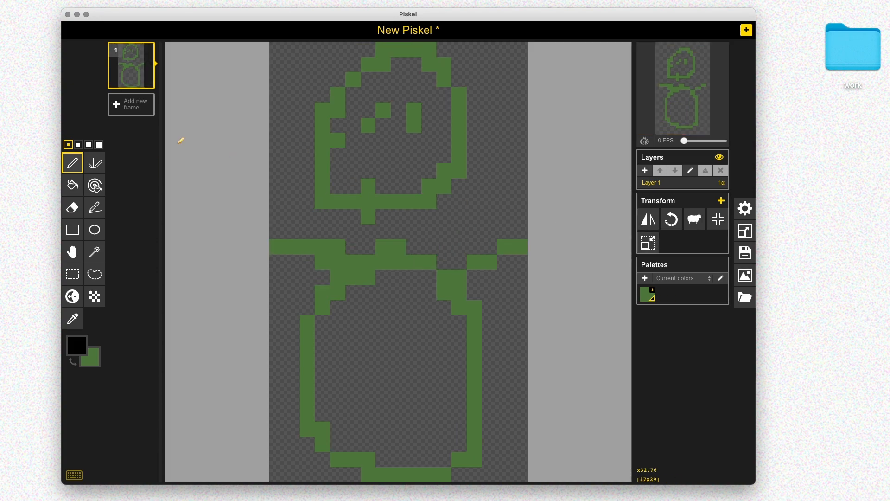
key("super+z")
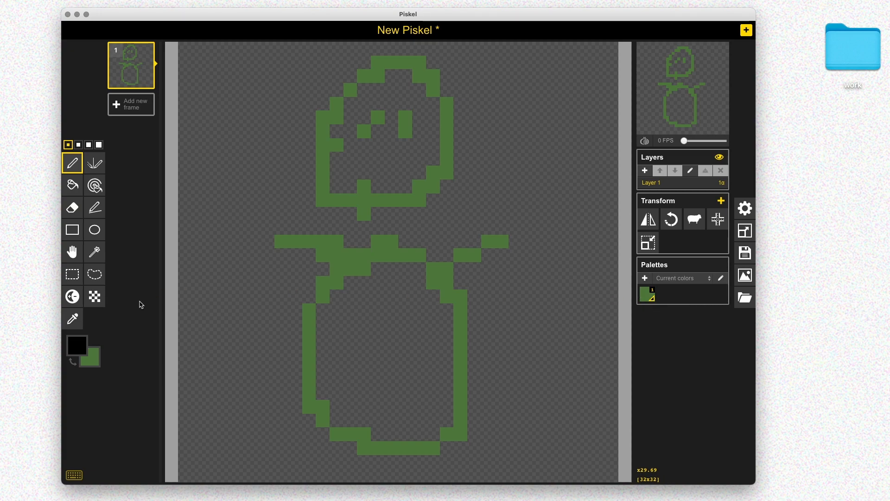
left_click(645, 278)
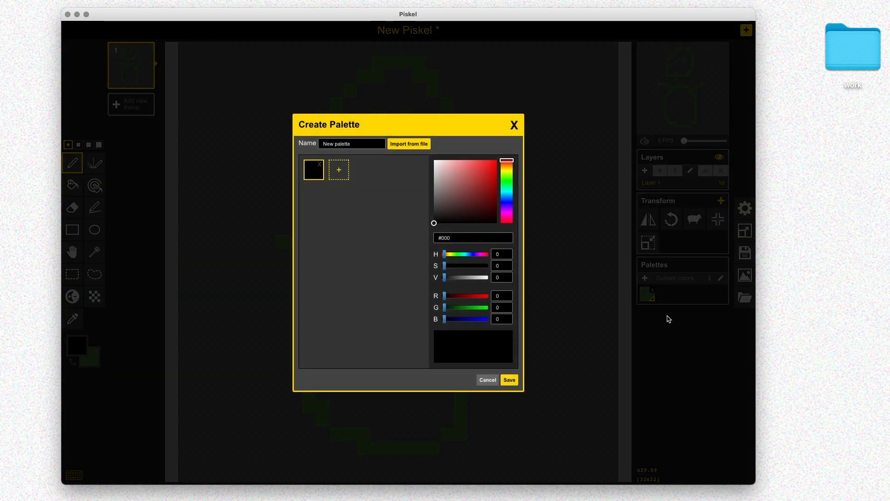
left_click(514, 124)
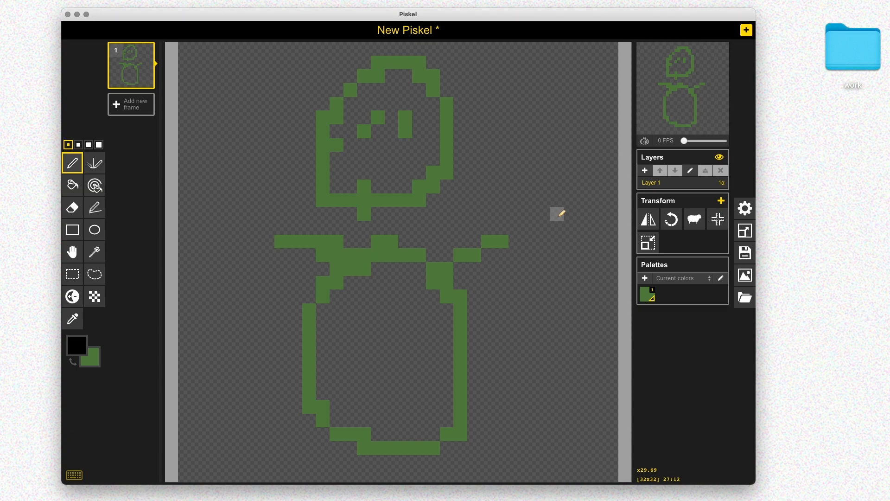
key("ctrl+Tab")
mouse_move(769, 176)
left_mouse_down()
mouse_move(745, 199)
mouse_move(720, 290)
mouse_move(773, 326)
mouse_move(757, 184)
mouse_move(701, 230)
mouse_move(744, 325)
mouse_move(764, 195)
mouse_move(746, 192)
left_mouse_up()
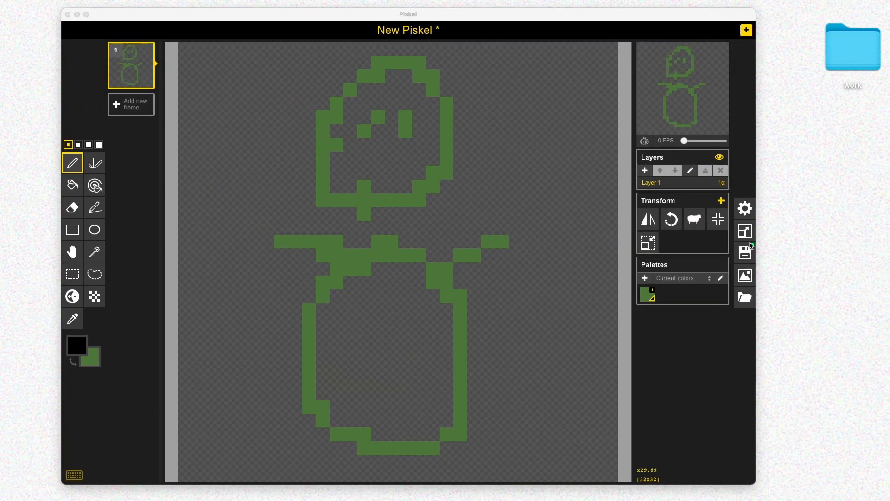
key("ctrl+Tab")
Enable the canvas grid in the settings, try several grid colors, and choose the off-white one
left_click(745, 206)
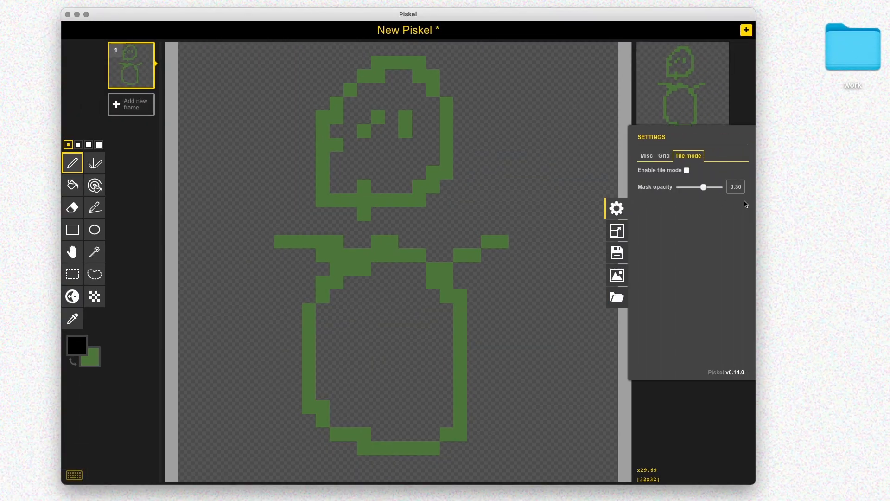
left_click(662, 158)
left_click(673, 171)
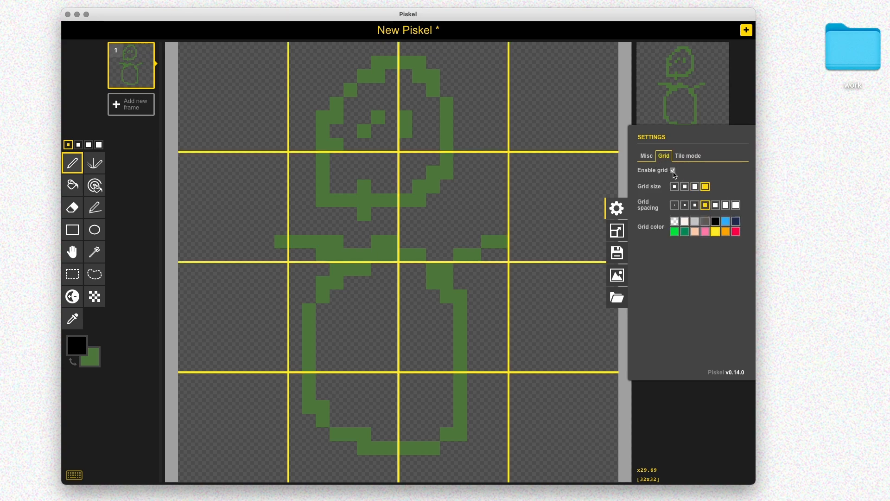
left_click(726, 221)
left_click(705, 222)
left_click(694, 225)
left_click(687, 225)
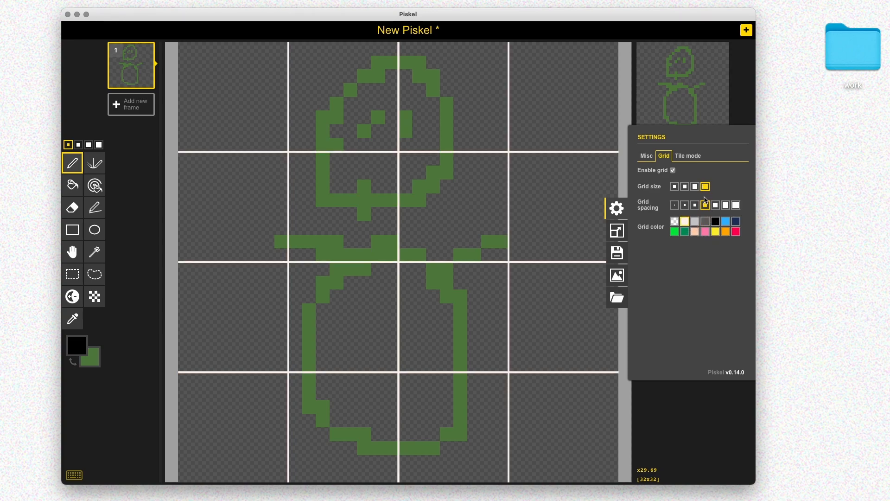
Try the two next wider grid spacings, return to the 8-pixel spacing, and close the settings
left_click(716, 205)
left_click(726, 205)
left_click(714, 205)
left_click(704, 207)
left_click(616, 208)
Resize the canvas to 64 × 64 pixels with the aspect ratio maintained and a centered anchor, and undo the resize
left_click(746, 231)
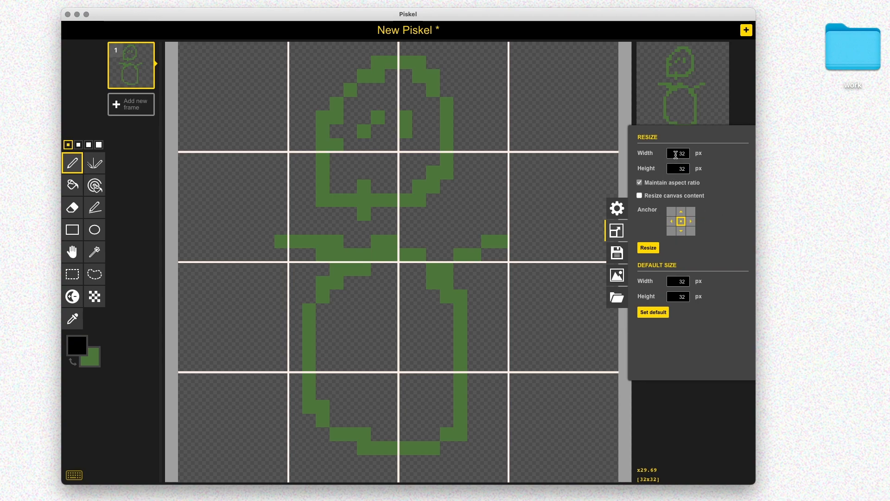
type("64")
key("super+a")
type("64")
key("Return")
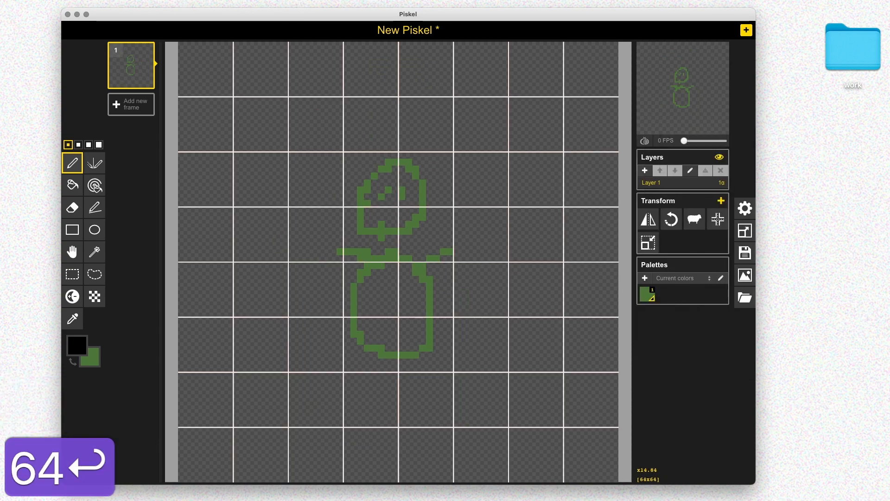
Resize only the canvas width to 64 pixels with Maintain aspect ratio disabled and a centered anchor, and undo it
left_click(744, 231)
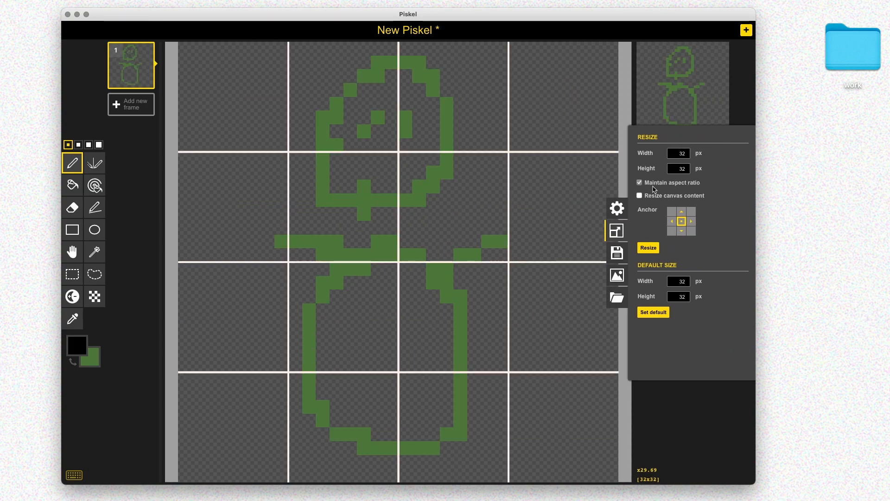
left_click(683, 153)
type("64")
key("Return")
key("backslash")
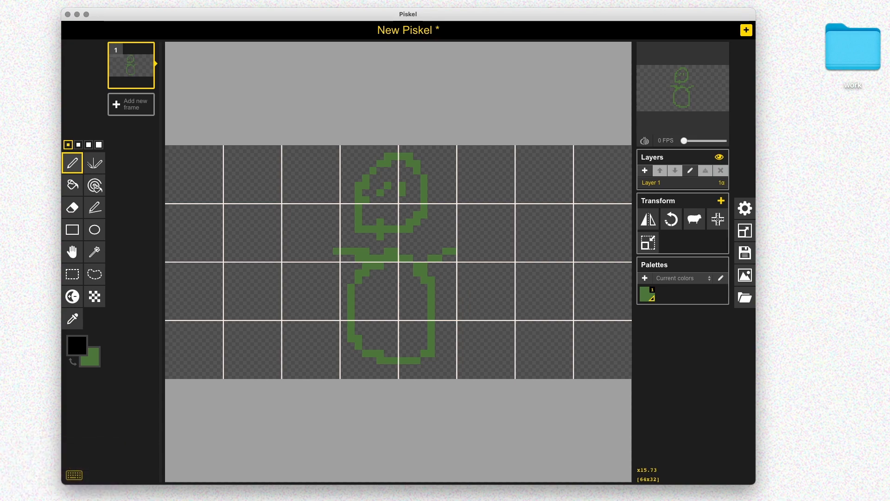
key("super+z")
Resize the canvas width to 64 pixels with the anchor in the upper-left corner, and undo the resize
left_click(745, 230)
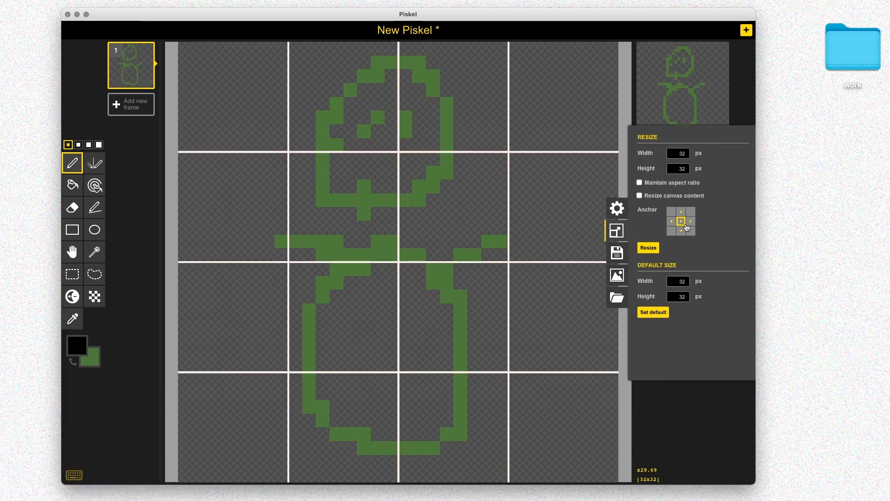
left_click(671, 214)
double_click(679, 153)
type("64")
key("Return")
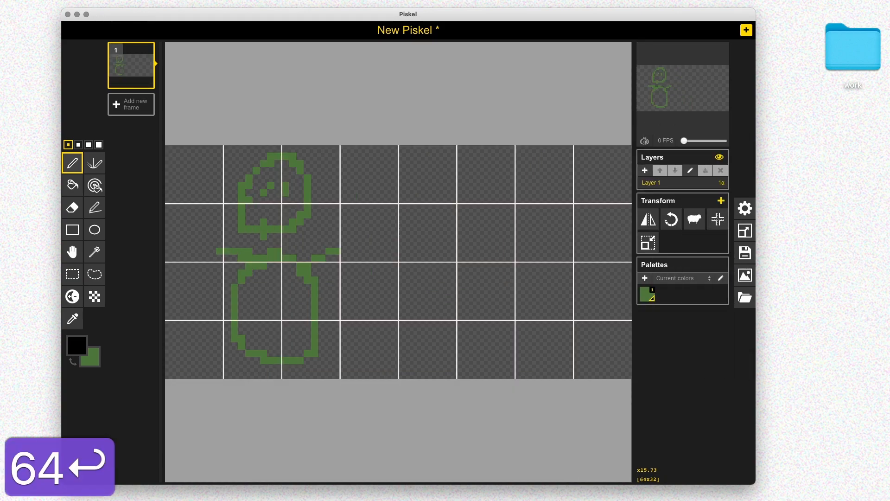
key("super+z")
Resize the canvas and its content to 64 × 64 pixels with the aspect ratio maintained, and undo the resize
left_click(746, 230)
left_click(678, 154)
key("super+a")
type("64")
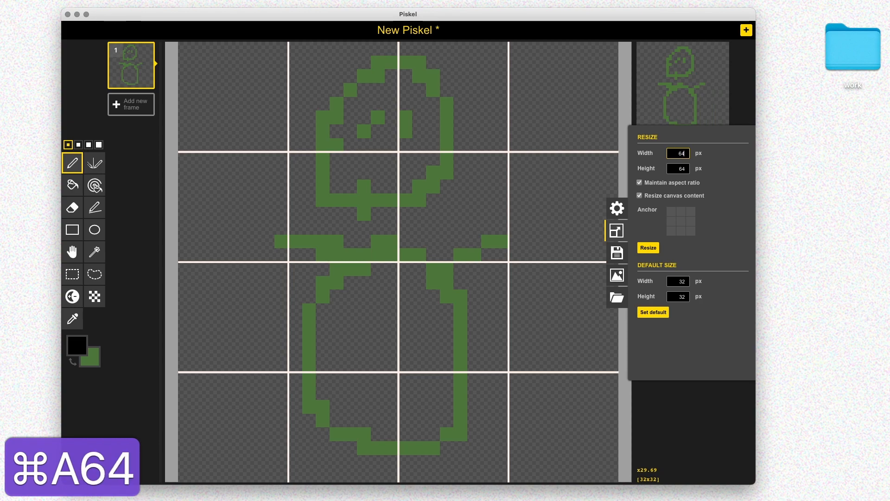
key("Return")
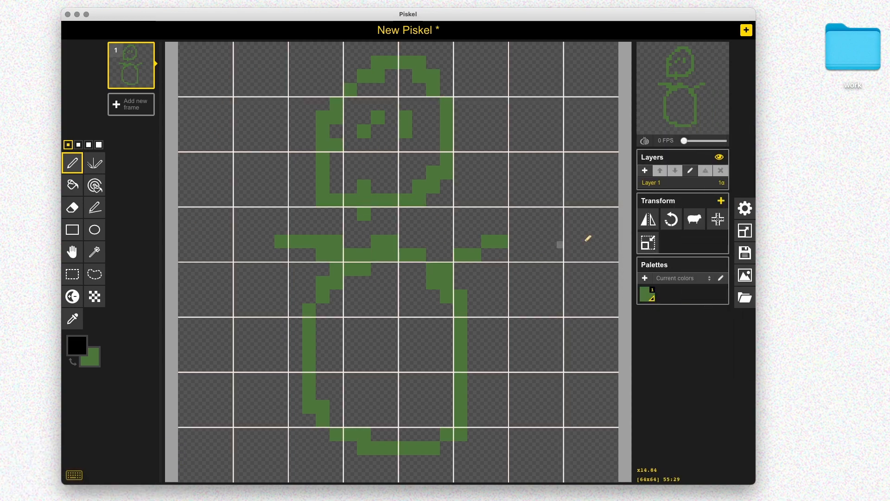
key("super+z")
Examine the canvas resize settings with Resize canvas content disabled, and close them without resizing
left_click(744, 232)
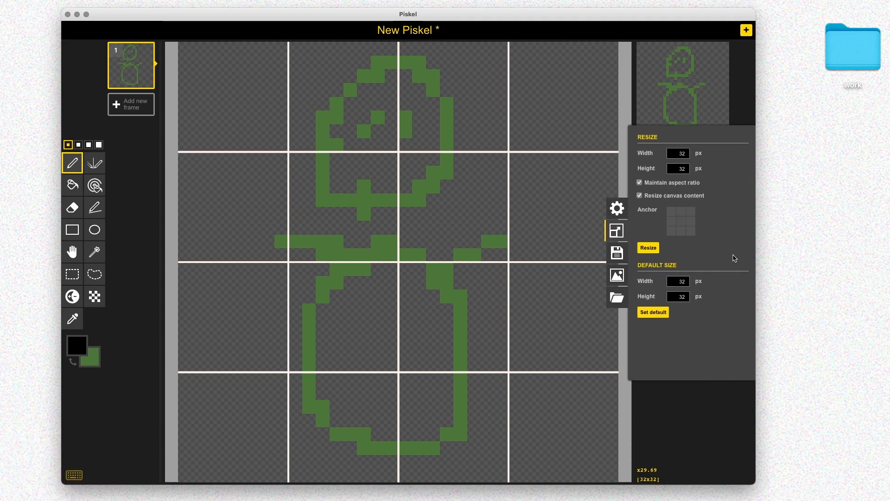
left_click(688, 196)
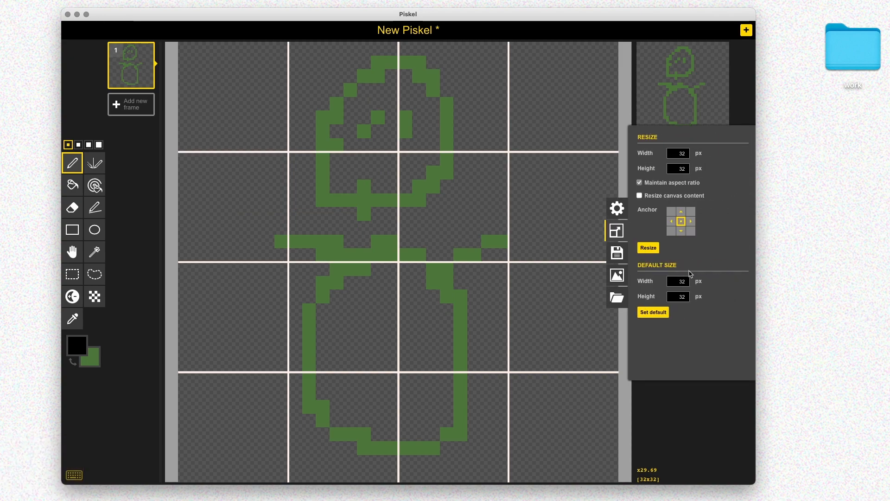
key("ctrl+Tab")
mouse_move(689, 255)
left_mouse_down()
mouse_move(597, 312)
mouse_move(699, 316)
mouse_move(663, 248)
left_mouse_up()
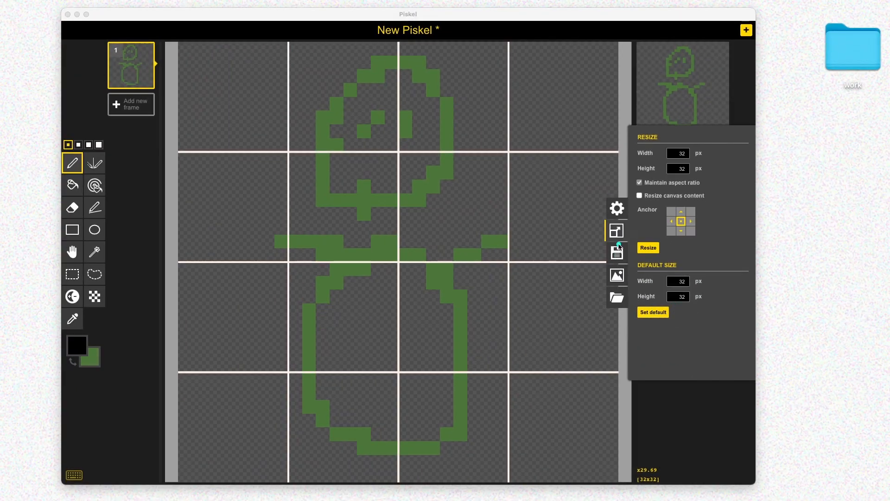
key("ctrl+Tab")
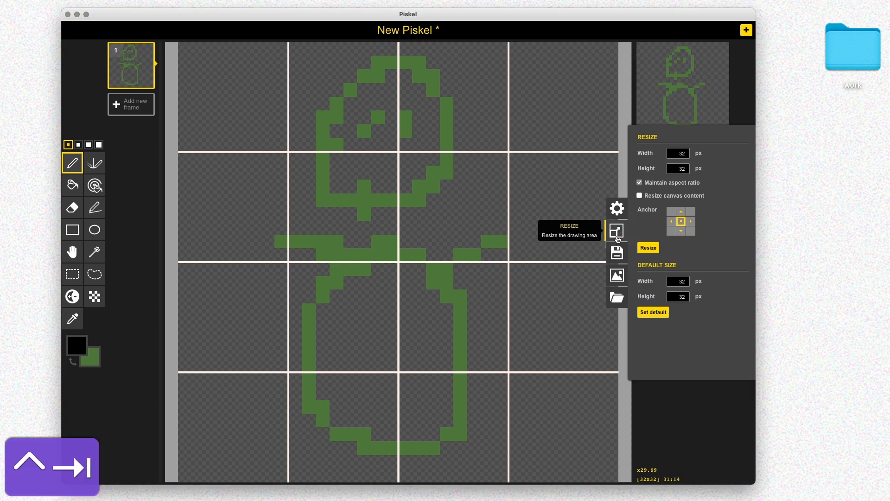
left_click(621, 232)
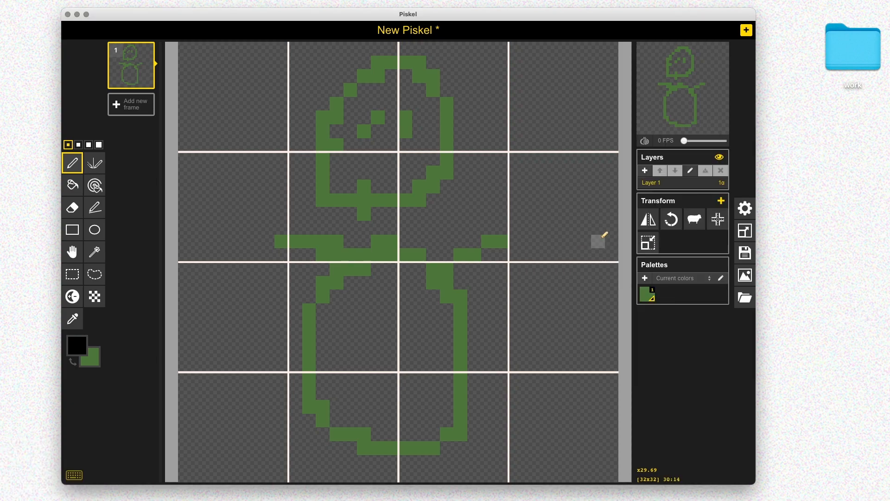
Set the sprite's title to open_lab_avatar in the save settings
left_click(745, 256)
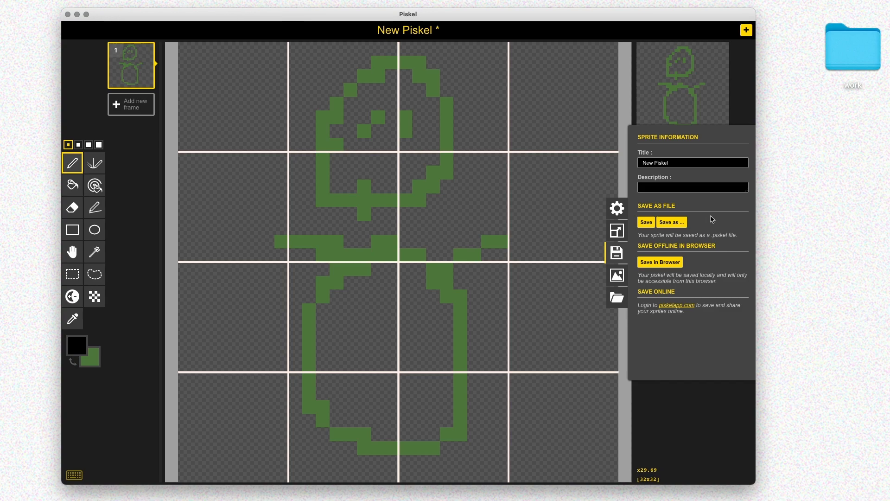
left_click(674, 160)
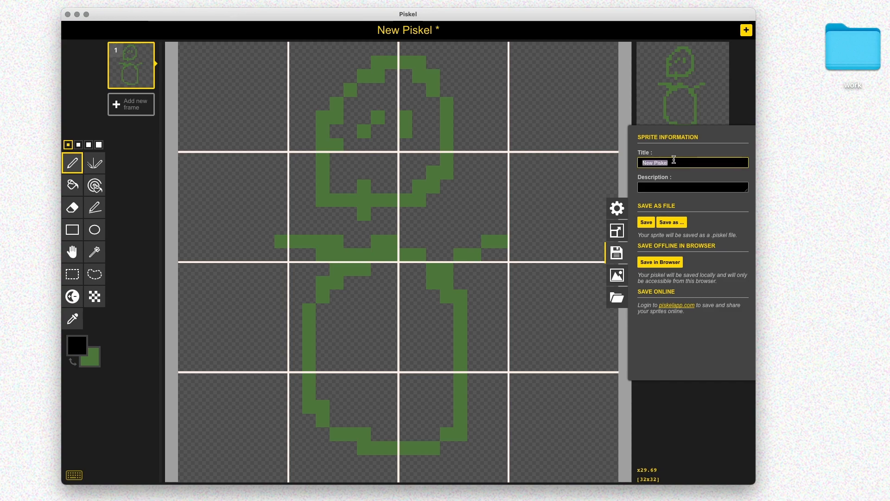
type("open_lab")
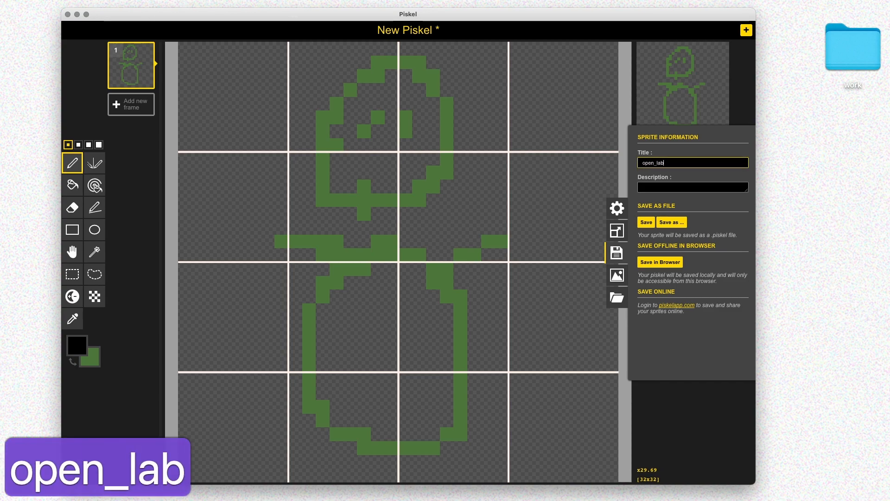
type("_avatar")
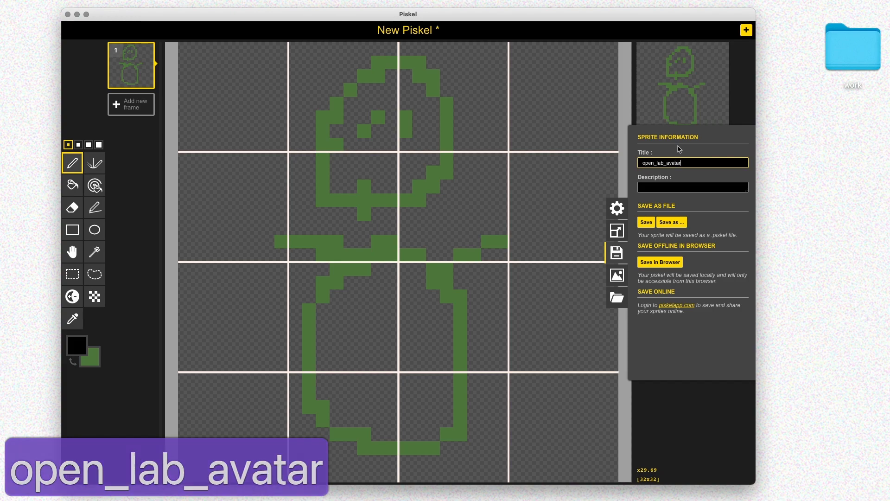
Start saving the sprite as a file and create a folder named mmp270 on the Desktop for it
left_click(641, 223)
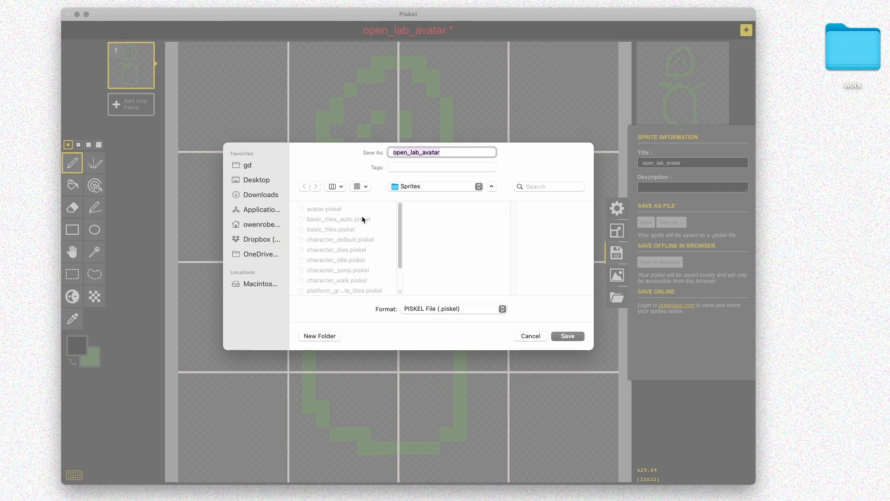
left_click(263, 182)
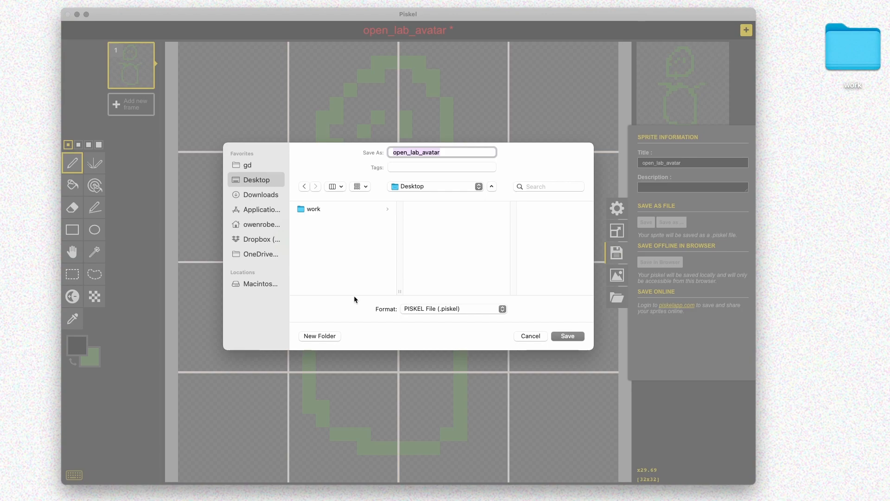
left_click(320, 335)
type("mmp260")
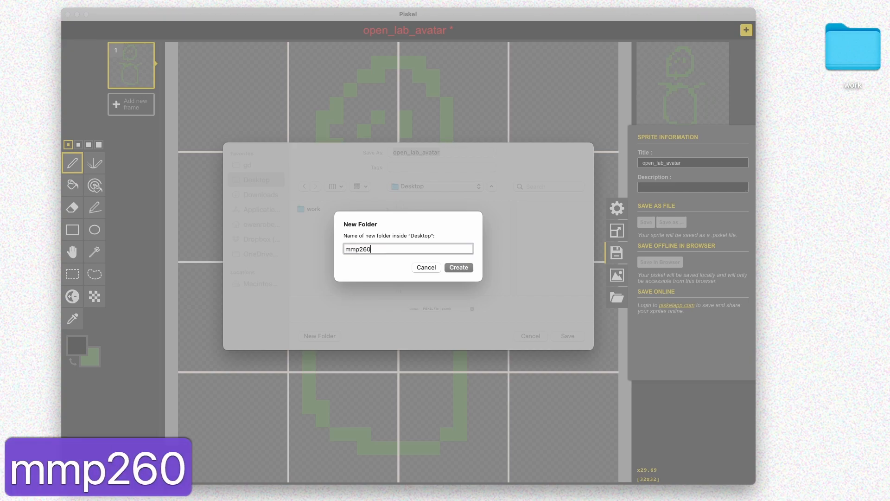
key("BackSpace")
key("BackSpace")
type("70")
key("Return")
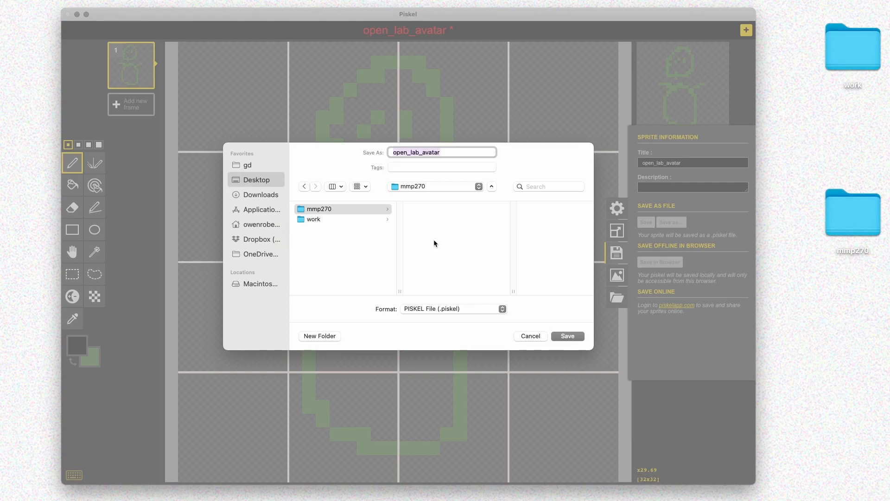
Create a subfolder named Art inside mmp270 and save the sprite there as open_lab_avatar in .piskel format
left_click(333, 338)
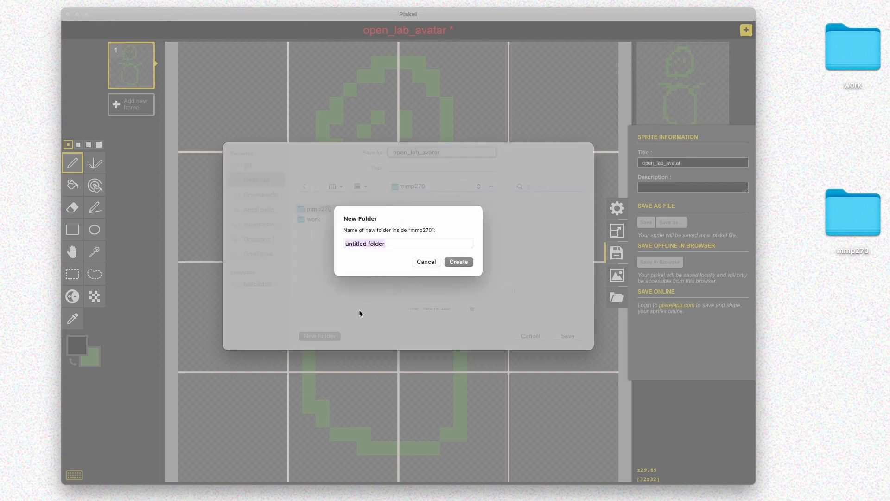
type("Art")
key("Return")
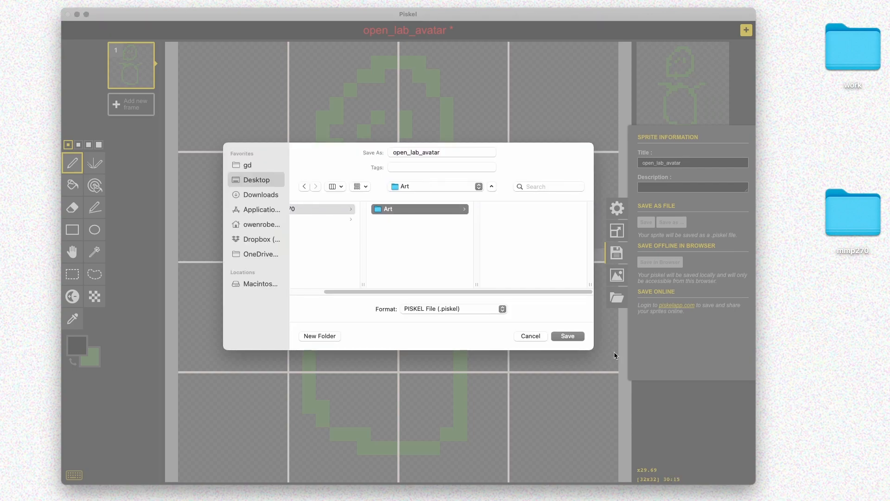
left_click(568, 336)
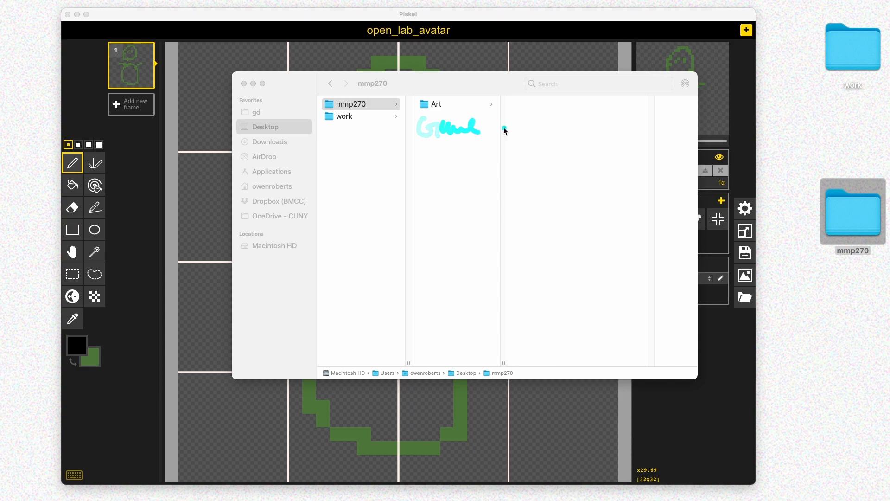
Switch to Finder, open open_lab_avatar.piskel from the mmp270 Art folder, and move and enlarge the Piskel window
left_click_drag(432, 136, 423, 154)
left_click_drag(440, 139, 486, 154)
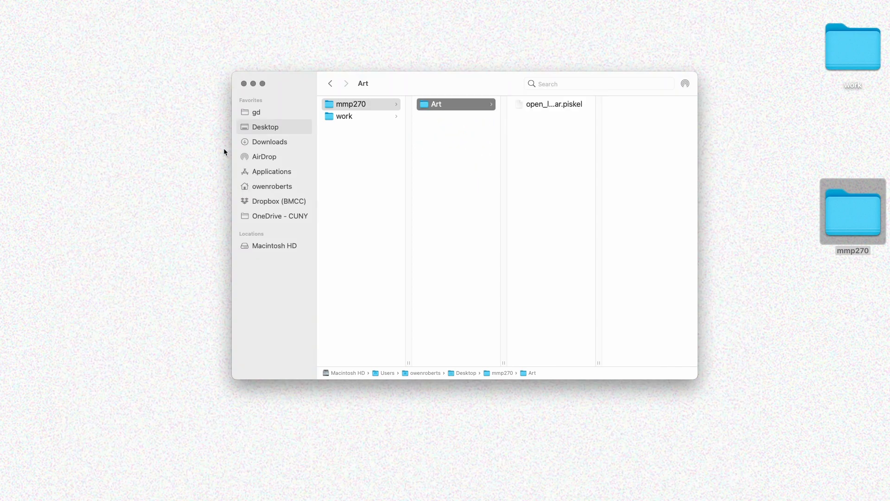
key("space")
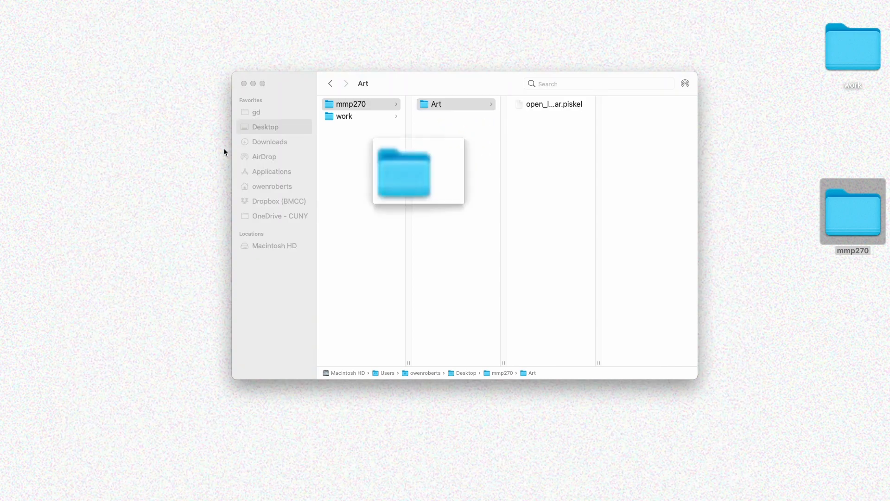
key("space")
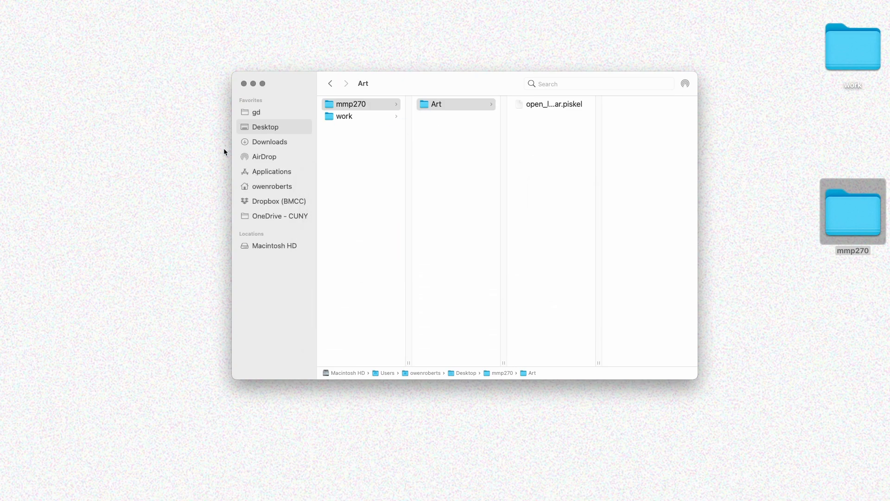
double_click(540, 105)
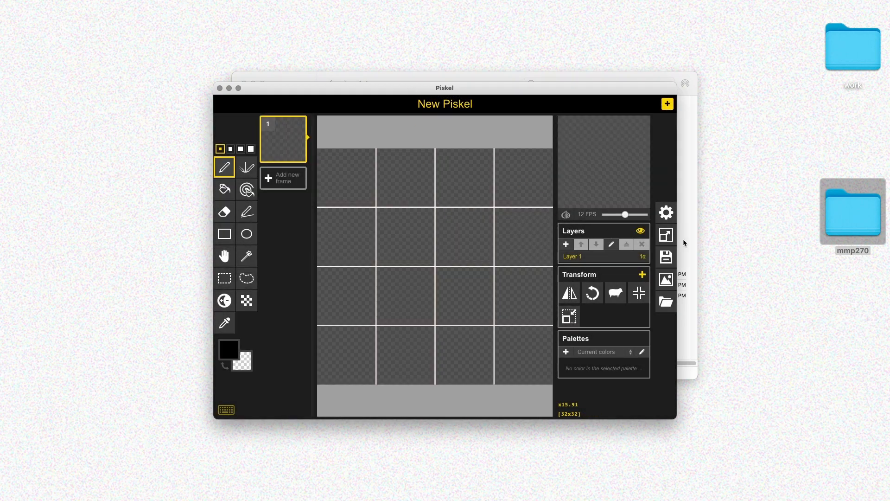
left_click_drag(396, 95, 267, 35)
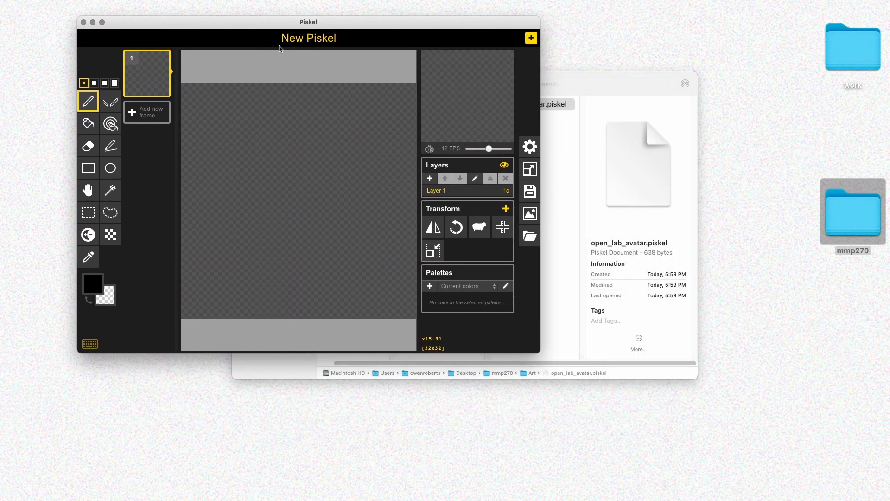
left_click_drag(550, 361, 770, 432)
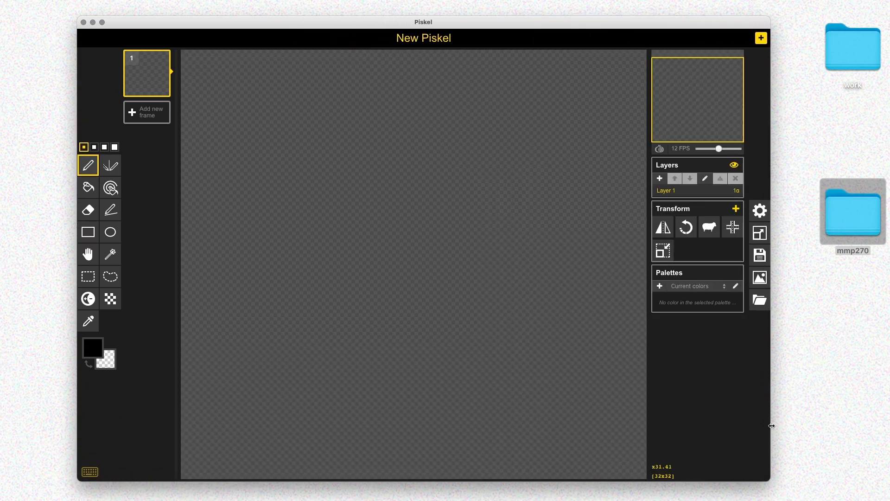
Browse the sprites saved locally in the browser and close the list without loading one
left_click(760, 301)
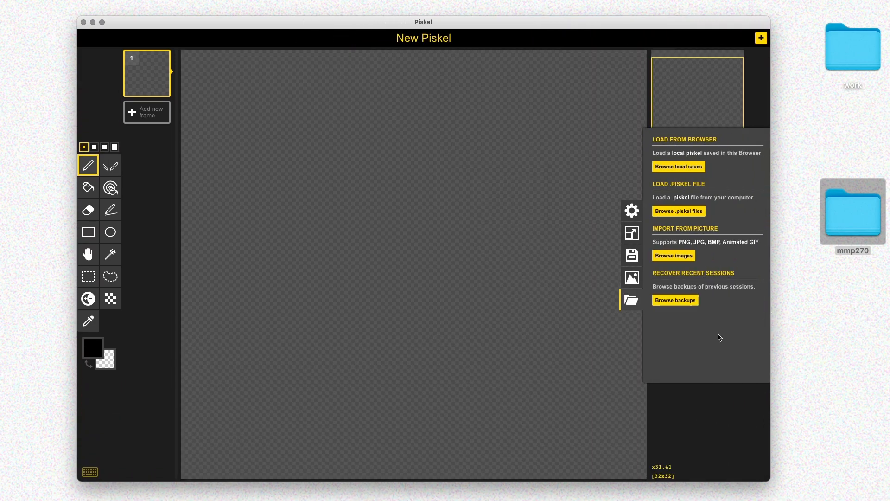
left_click(678, 167)
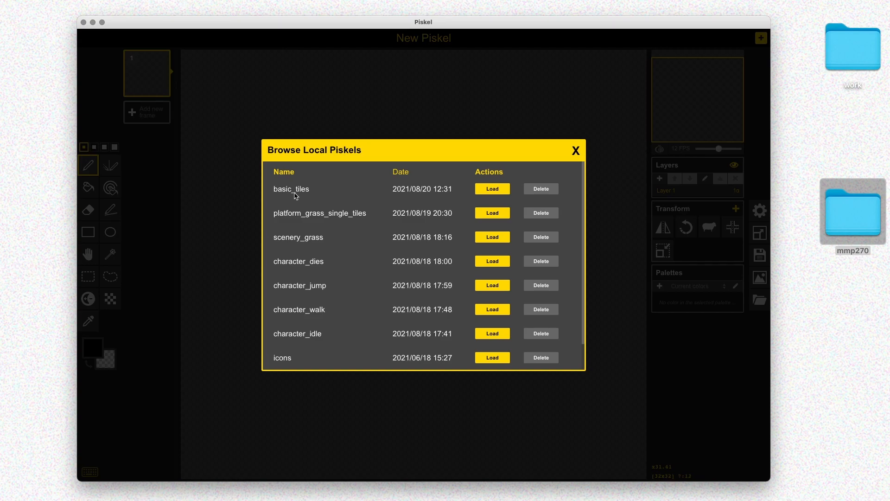
scroll(303, 239, "down", 1)
scroll(303, 239, "up", 1)
left_click(576, 150)
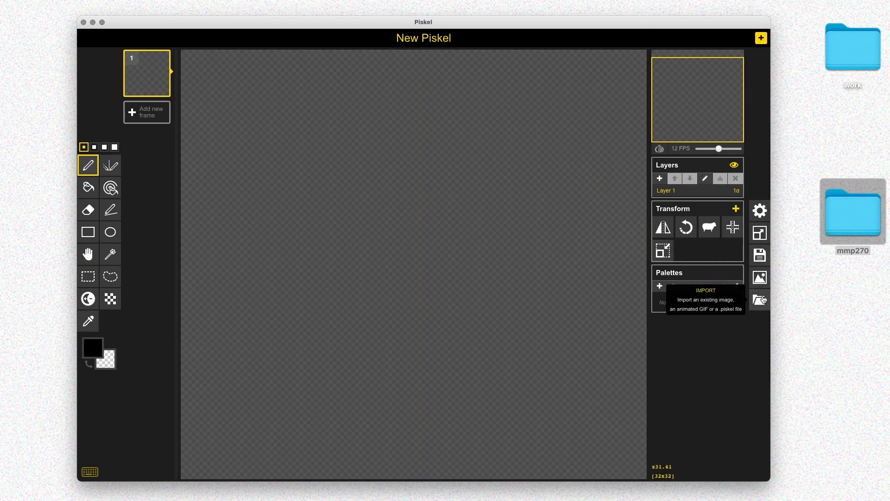
Load open_lab_avatar.piskel from the Art folder on the computer
left_click(761, 300)
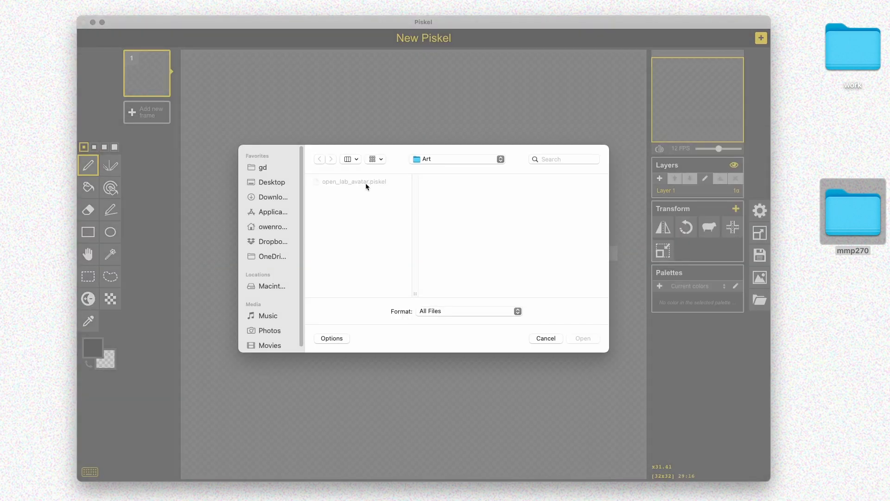
left_click(366, 184)
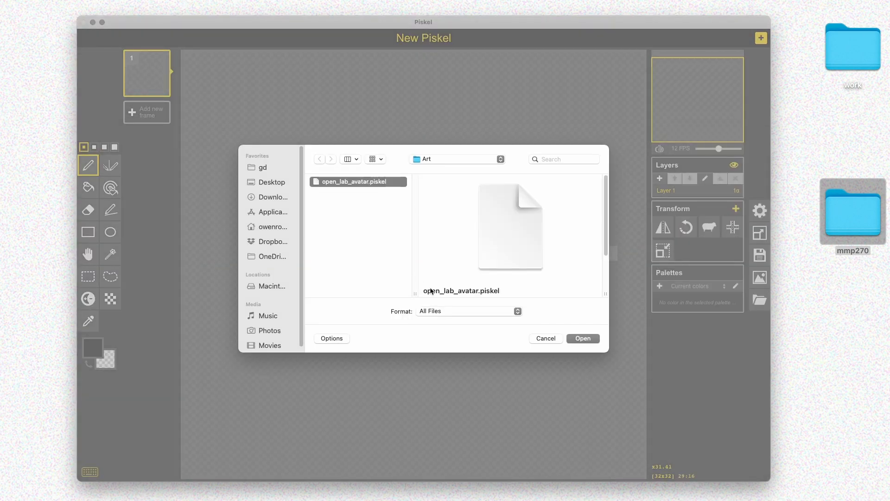
left_click(595, 338)
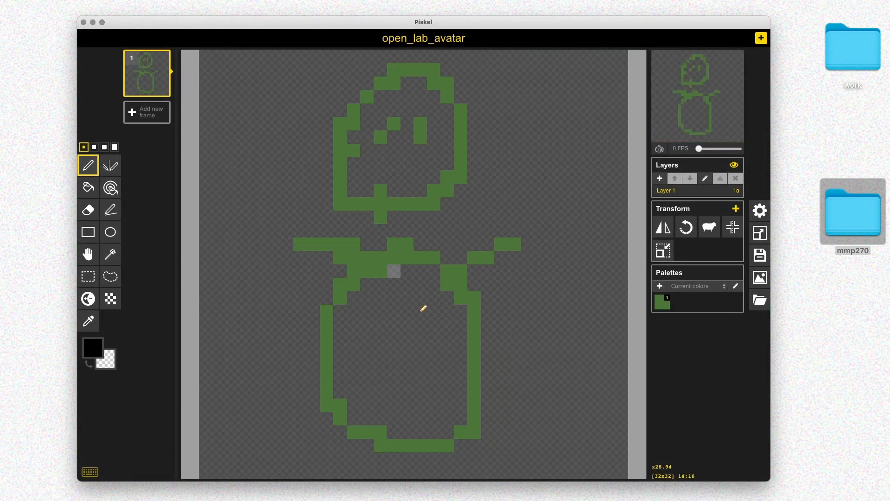
Browse the backups of recent sessions, and close the list and the import options without restoring anything
left_click(759, 299)
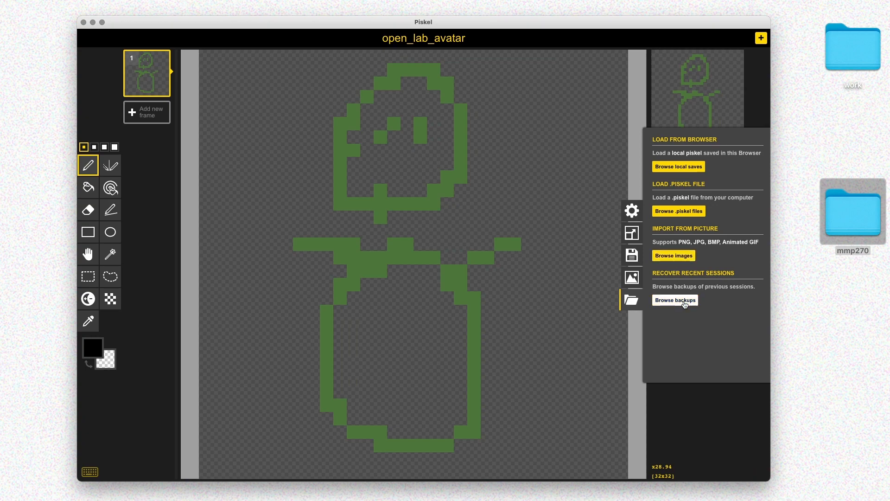
left_click(676, 300)
scroll(343, 260, "down", 5)
scroll(343, 261, "up", 5)
scroll(343, 262, "down", 5)
scroll(344, 264, "up", 5)
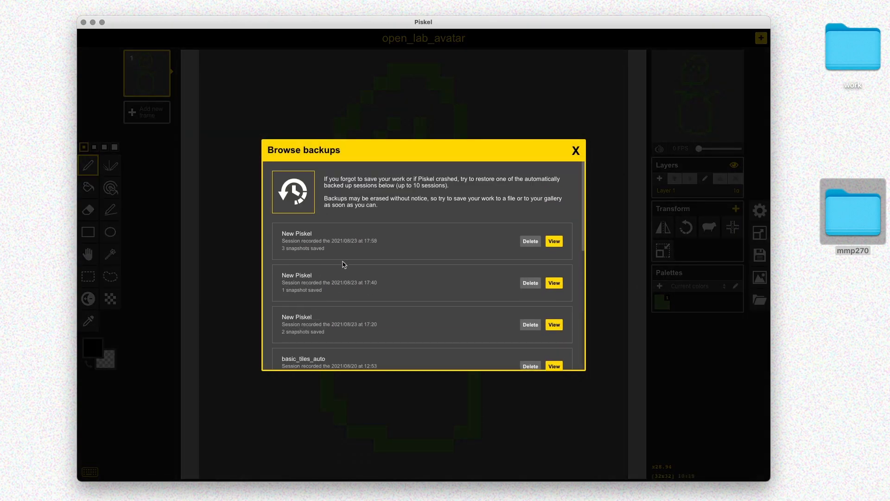
left_click(576, 150)
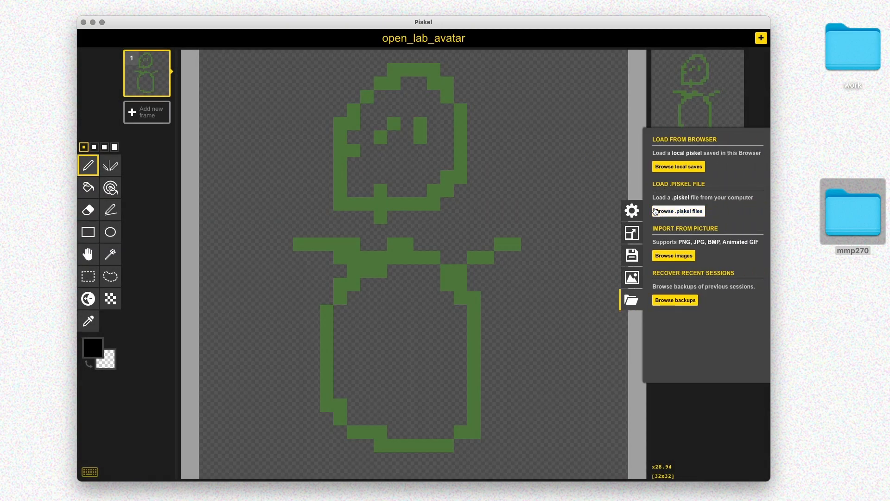
left_click(672, 215)
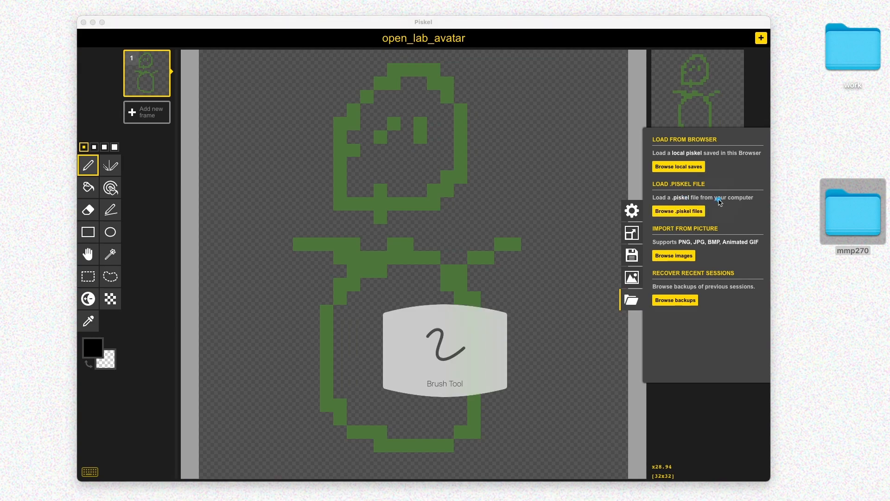
mouse_move(661, 198)
left_mouse_down()
mouse_move(701, 226)
mouse_move(711, 206)
mouse_move(657, 201)
mouse_move(677, 216)
mouse_move(715, 221)
left_mouse_up()
key("Escape")
left_click(636, 296)
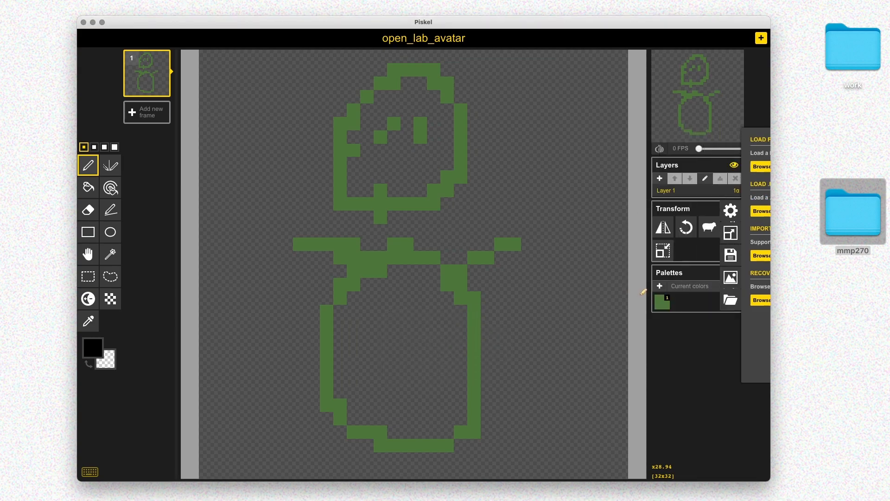
Add a new frame to the open_lab_avatar sprite
left_click(376, 212)
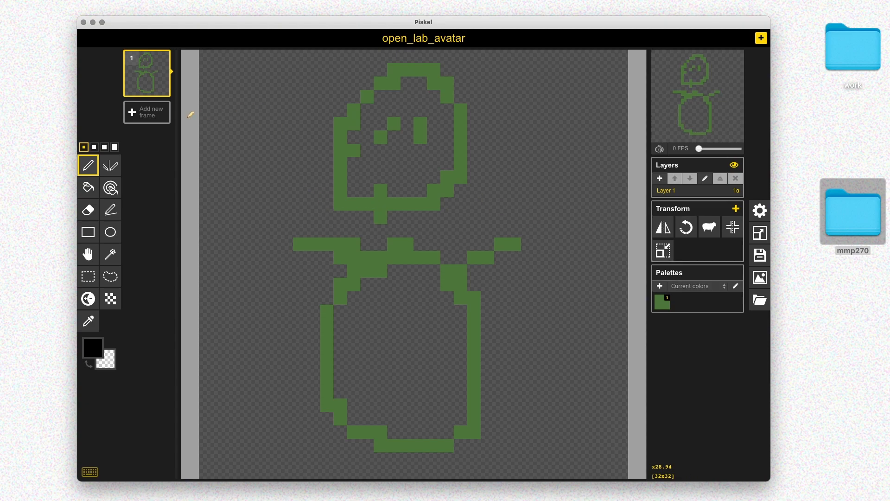
left_click(147, 112)
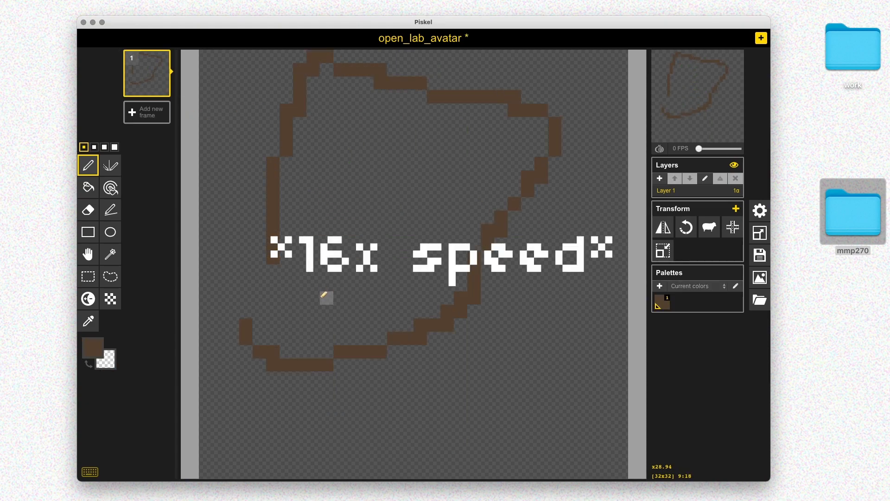
Undo the last stroke, close the bread slice's dark brown outline and fill its inside with light tan
key("super+z")
mouse_move(474, 70)
left_mouse_down()
mouse_move(344, 141)
mouse_move(463, 70)
left_mouse_up()
left_click(88, 187)
left_click(299, 271)
Scatter single dark brown pixels across the tan slice as speckles
left_click(88, 166)
left_click(663, 302)
left_click(407, 123)
left_click(447, 163)
left_click(340, 204)
left_click(367, 284)
Add a second frame and draw a new tilted bread slice there, outlined in dark brown and filled with light tan
left_click(89, 276)
left_click_drag(219, 56, 569, 405)
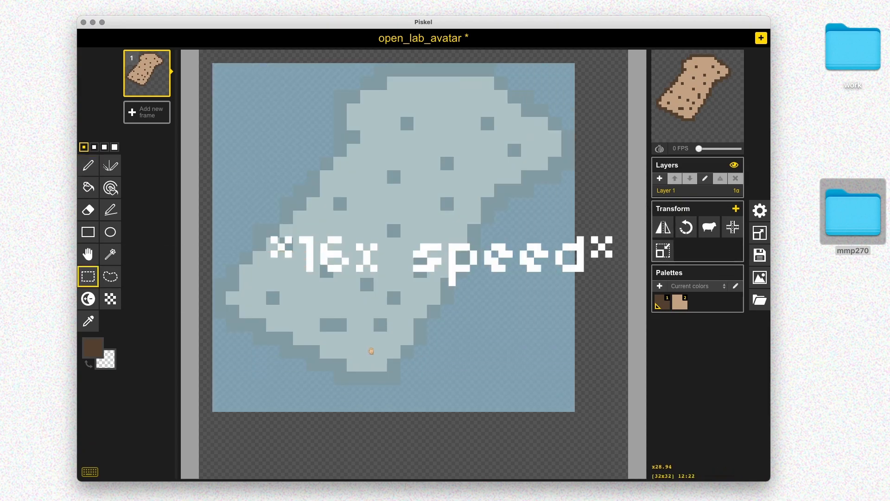
left_click(146, 112)
left_click(88, 165)
mouse_move(245, 308)
left_mouse_down()
mouse_move(501, 217)
mouse_move(441, 83)
left_mouse_up()
left_click(88, 188)
left_click(380, 242)
Speckle the second frame's slice with dark brown pixels, picking the tan as secondary color to paint over unwanted ones
left_click(88, 165)
left_click(434, 137)
left_click(394, 137)
left_click(88, 321)
right_click(299, 284)
left_click(88, 165)
left_click(300, 285)
right_click(407, 97)
Clean up the slice's lower corner and draw an orange-brown crust with a purple filling band along its lower edges
left_click(88, 209)
left_click_drag(582, 190, 541, 231)
key("x")
key("p")
key("e")
key("p")
left_click(93, 348)
mouse_move(246, 324)
left_mouse_down()
mouse_move(259, 354)
mouse_move(568, 218)
left_mouse_up()
key("super+z")
left_click(93, 348)
left_click(169, 385)
mouse_move(245, 352)
left_mouse_down()
mouse_move(358, 431)
mouse_move(565, 245)
left_mouse_up()
Outline the underside of the sandwich in dark brown and erase stray pixels at its lower corner
left_click(662, 302)
mouse_move(568, 271)
left_mouse_down()
mouse_move(510, 322)
mouse_move(239, 372)
left_mouse_up()
left_click(232, 351)
left_click(716, 301)
left_click(233, 339)
key("super+z")
key("e")
left_click(246, 405)
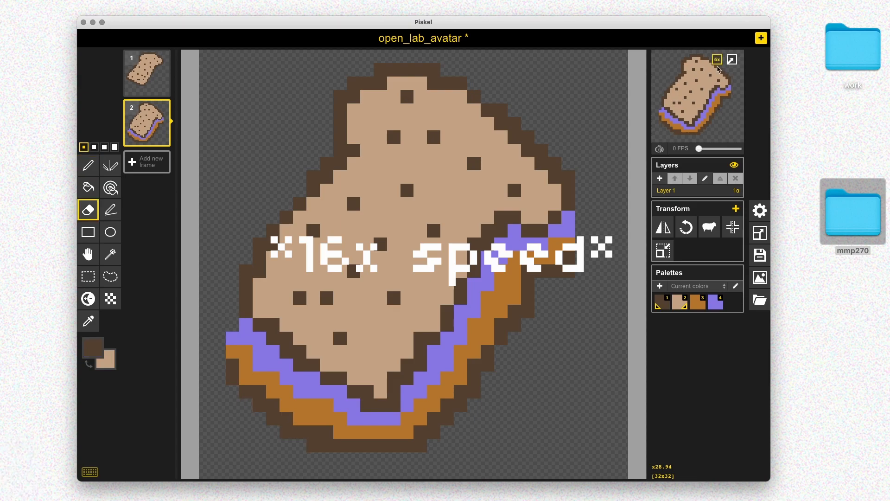
Trim and redraw pixels along the sandwich's outer edges to slim its lower corners and bottom outline
left_click(718, 60)
left_click_drag(233, 339, 233, 379)
key("p")
left_click(246, 378)
key("e")
left_click(568, 271)
key("p")
left_click_drag(568, 218, 555, 231)
left_click_drag(407, 459, 381, 472)
left_click_drag(448, 325, 447, 312)
key("e")
left_click_drag(245, 379, 326, 432)
Touch up the sandwich's bottom tip with purple and dark brown pixels, and its lower side corner with an orange-brown pixel
left_click(716, 302)
key("p")
left_click_drag(387, 418, 407, 432)
left_click(662, 301)
left_click(421, 445)
left_click(719, 60)
key("e")
left_click_drag(246, 365, 246, 338)
key("3")
key("p")
left_click(246, 338)
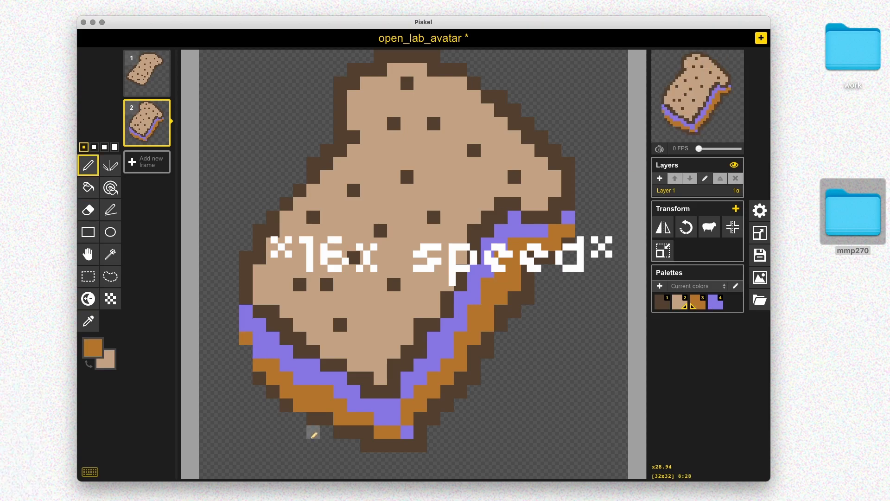
Delete the first frame and try exporting the sandwich as a 288 x 288 px PNG named open_lab_avatar
left_click(164, 57)
key("1")
left_click(760, 277)
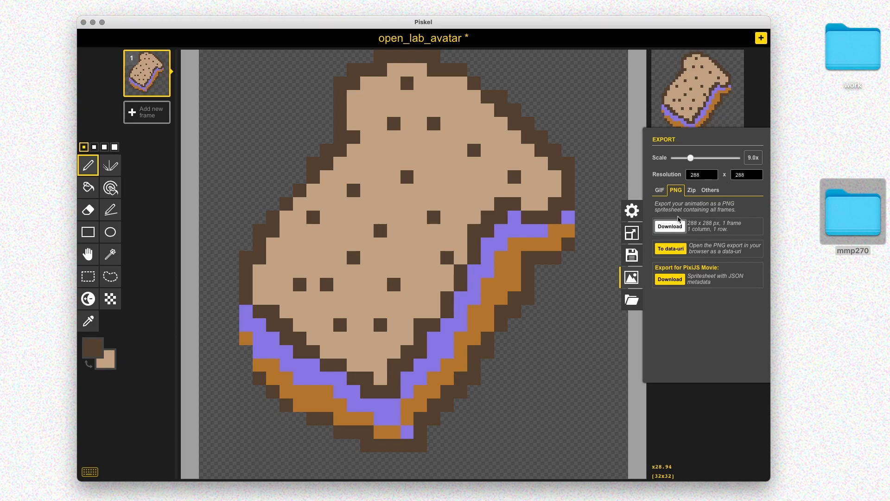
left_click(679, 222)
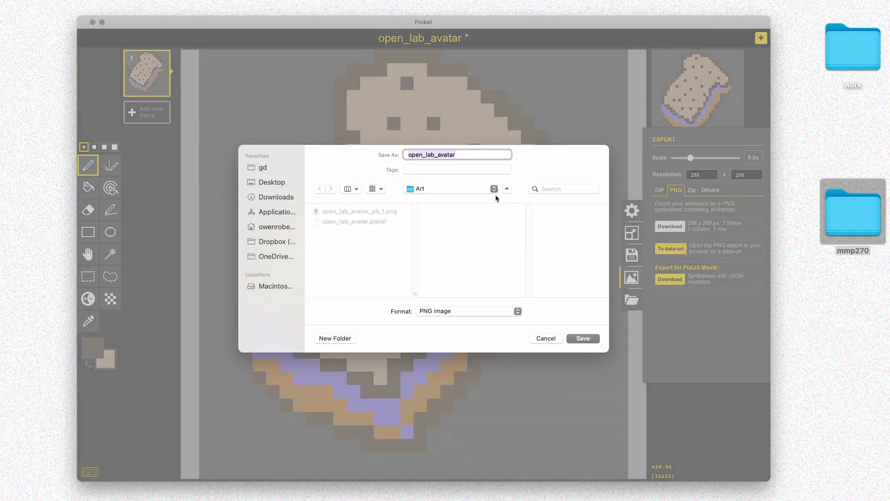
left_click(370, 212)
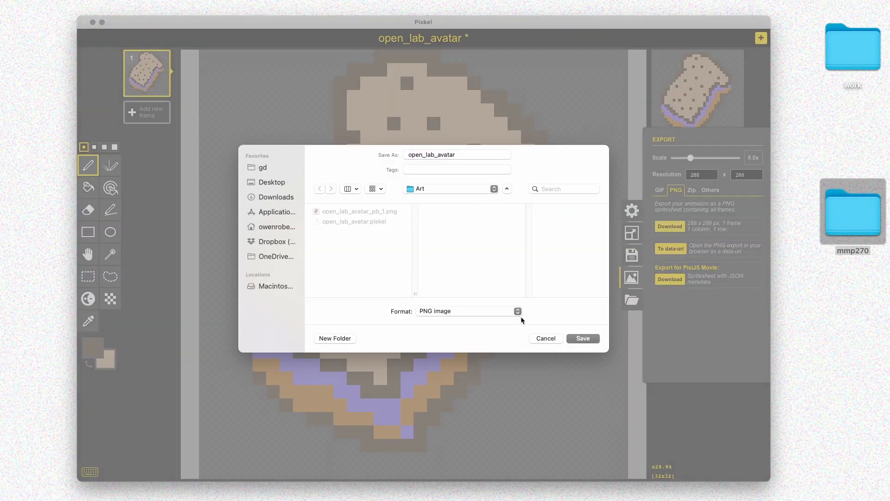
key("Return")
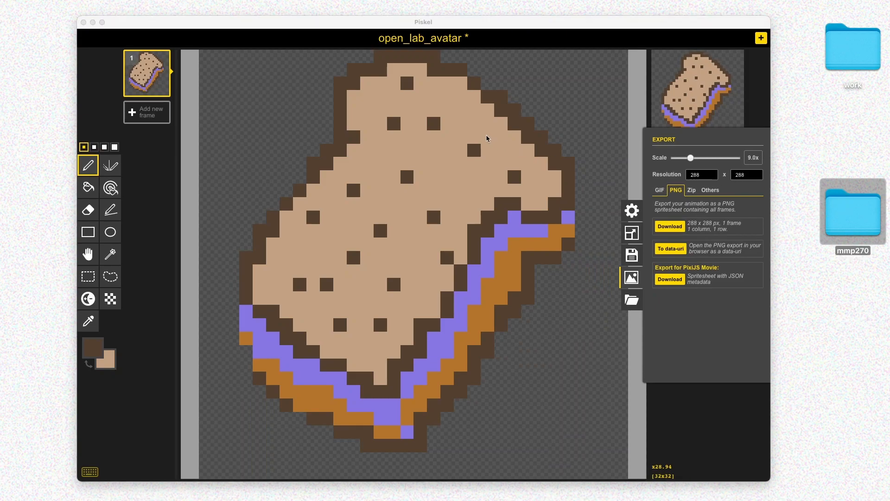
Check the contents of the Art folder inside mmp270 for the exported image and close the window
double_click(853, 212)
left_click(468, 106)
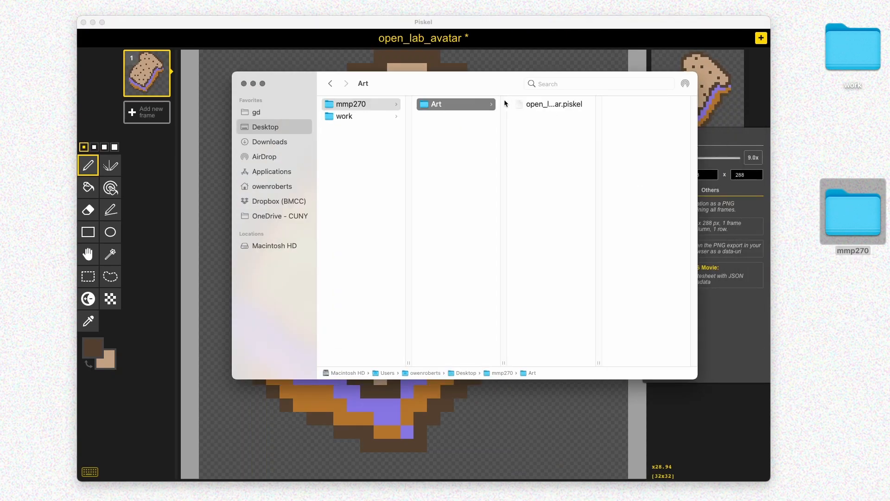
key("super+w")
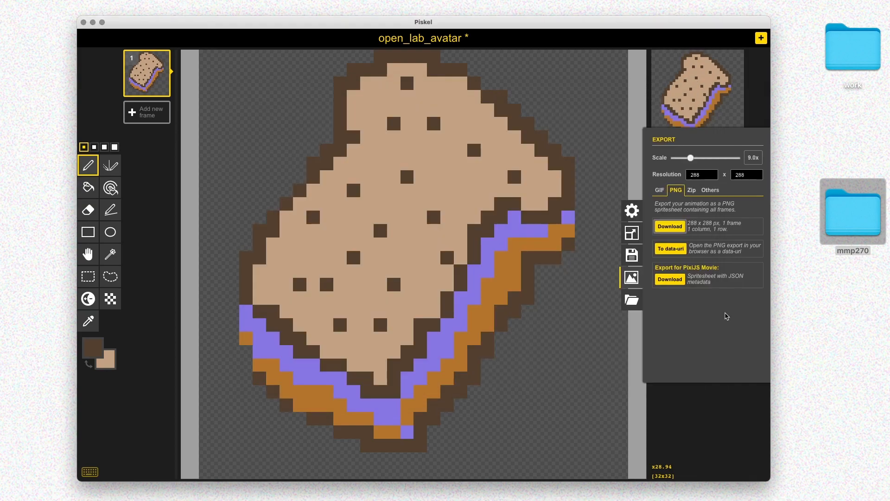
left_click(631, 278)
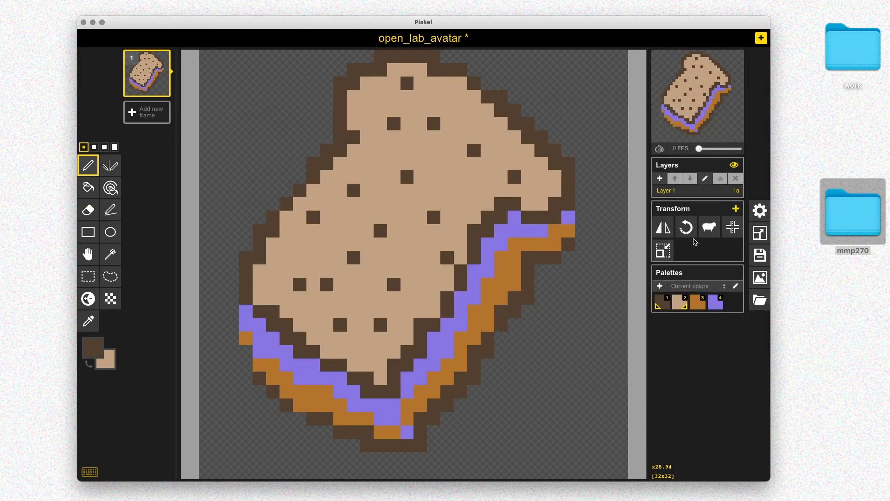
left_click(760, 277)
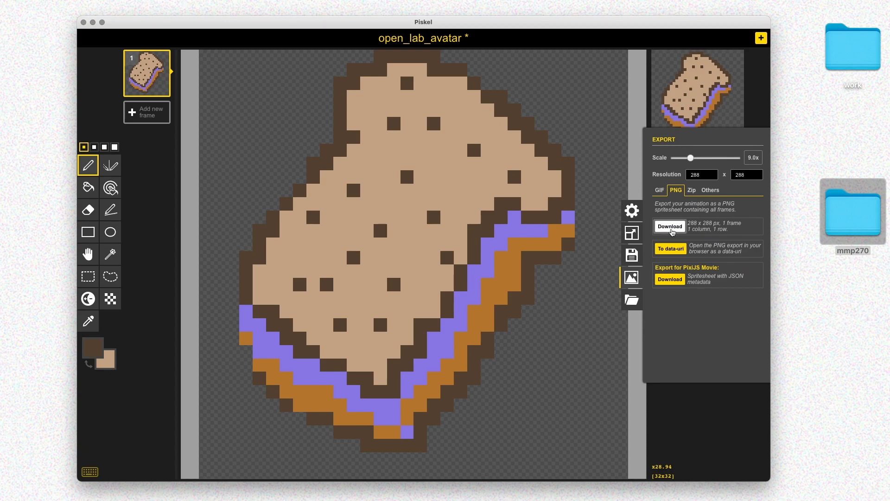
left_click(671, 227)
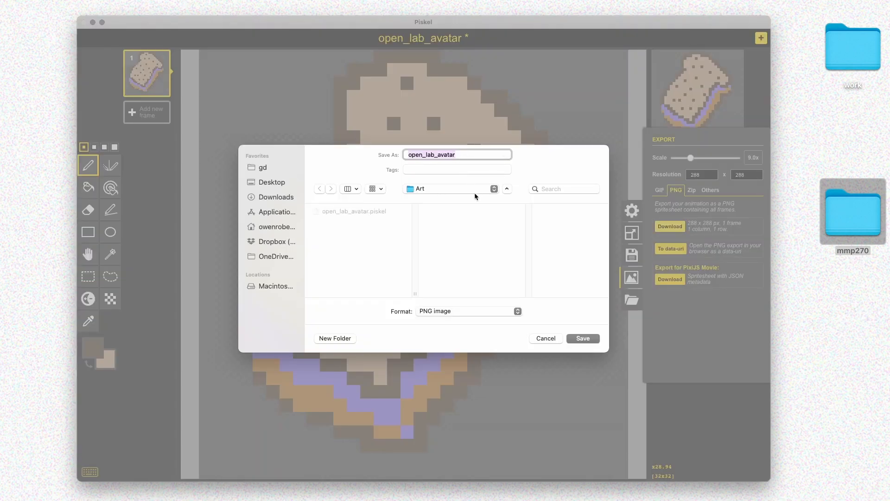
left_click(547, 338)
Export the sprite as a PNG at 1.0x scale (32 x 32 px), saved as open_lab_avatar in the Art folder
left_click_drag(691, 158, 663, 178)
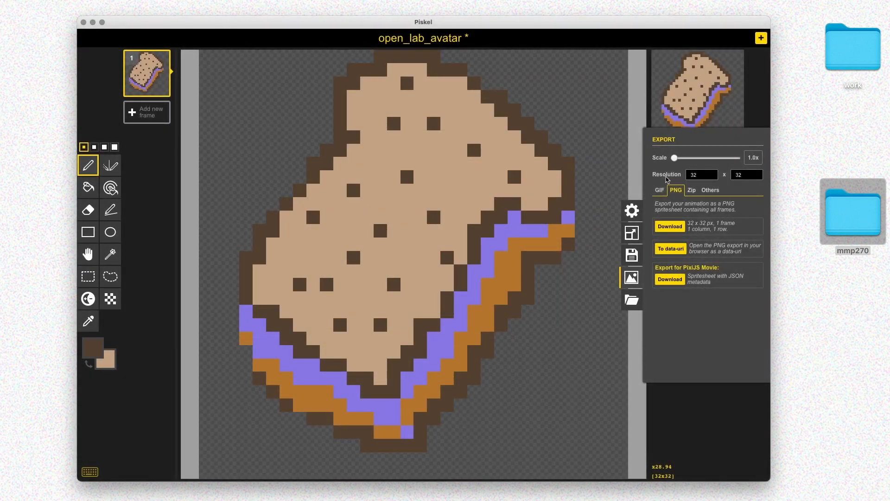
left_click(671, 226)
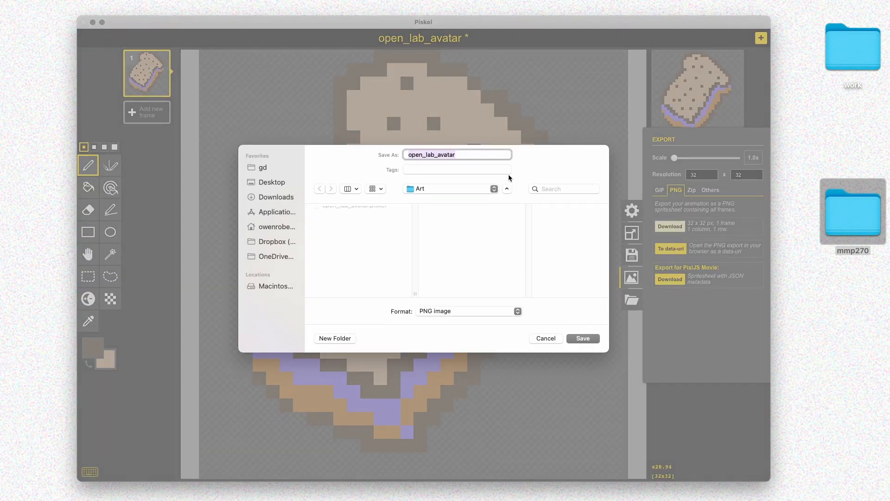
left_click(538, 337)
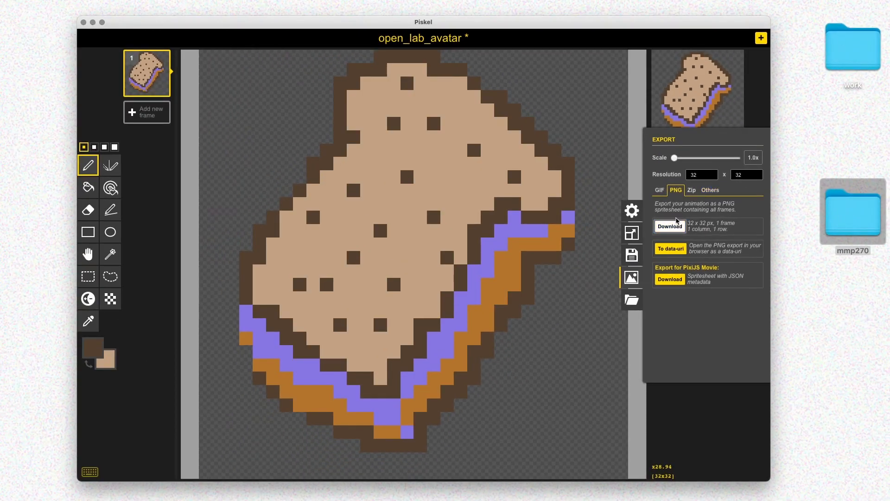
left_click(677, 221)
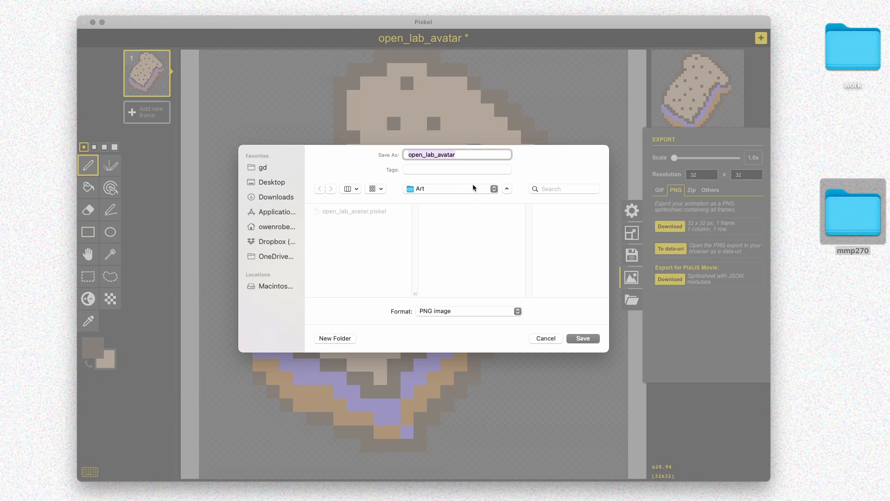
key("Right")
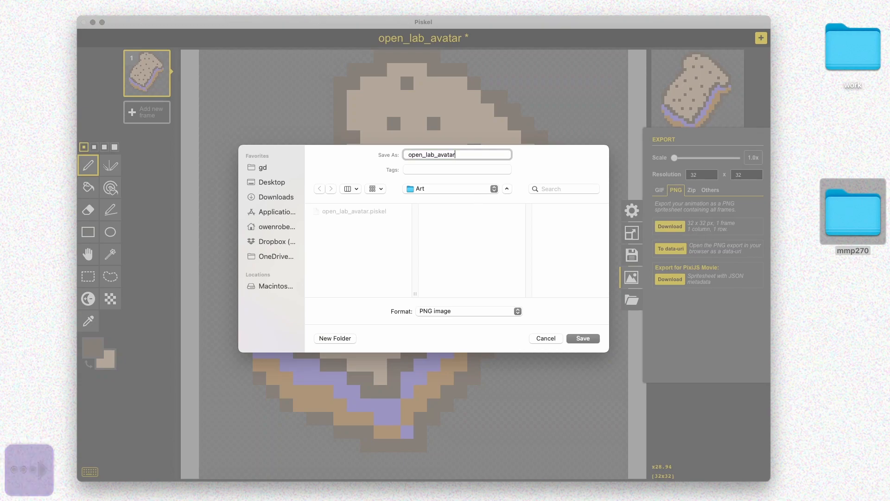
key("Return")
View open_lab_avatar.png from the mmp270 Art folder at its actual size, close it and return to Piskel
left_click(844, 216)
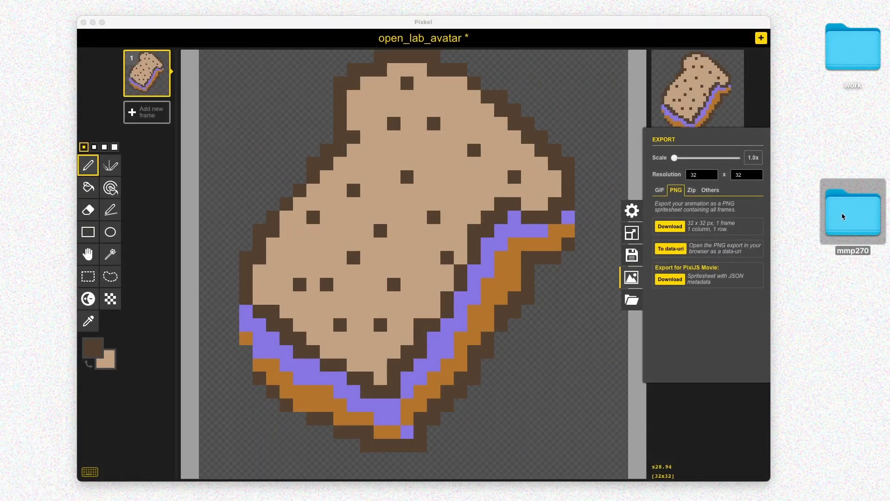
double_click(844, 217)
left_click(494, 107)
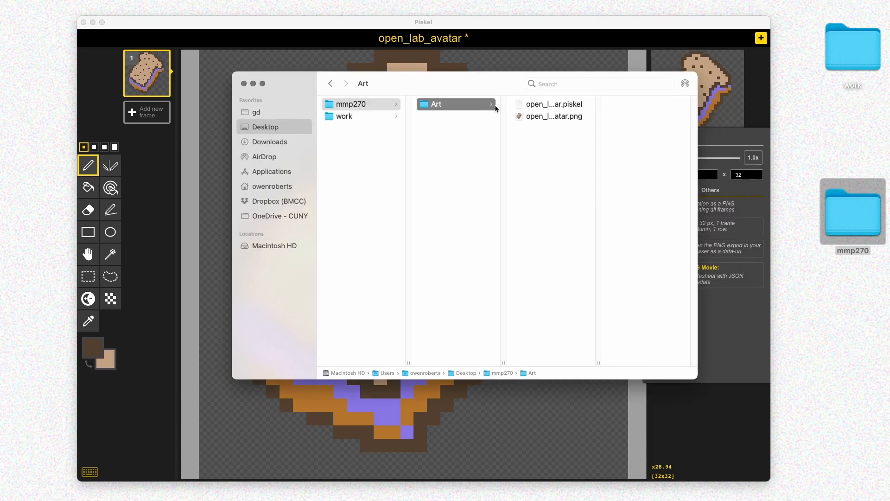
left_click(541, 120)
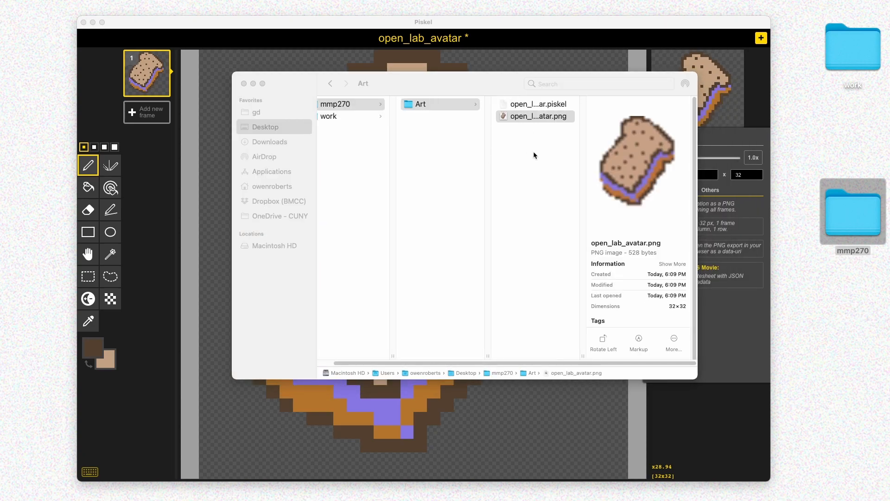
left_click_drag(117, 26, 339, 203)
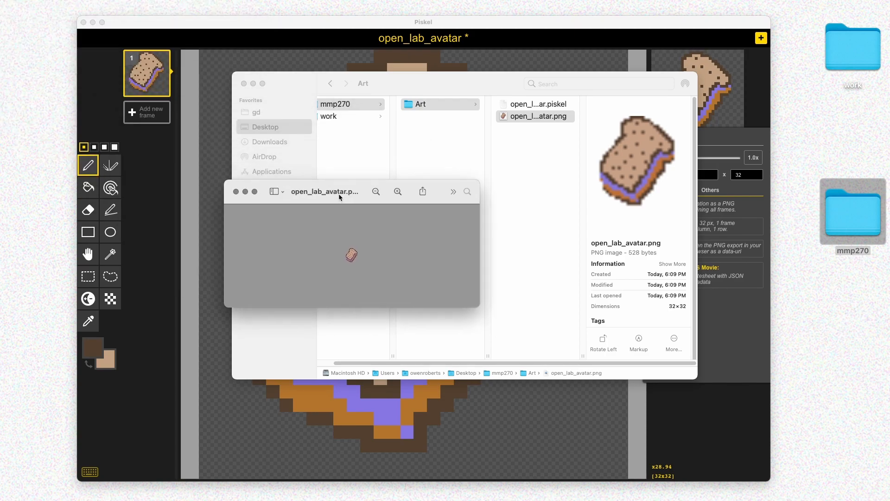
key("ctrl+Tab")
mouse_move(369, 242)
left_mouse_down()
mouse_move(319, 256)
mouse_move(378, 269)
mouse_move(363, 248)
left_mouse_up()
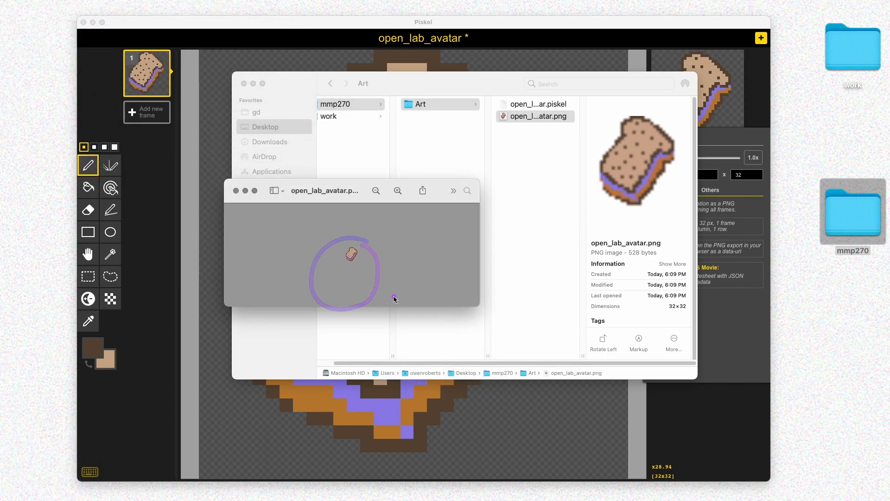
key("super+q")
left_click_drag(322, 190, 348, 180)
key("super+q")
key("super+Tab")
Export the sprite as a PNG at 16.0x scale (512 x 512 px), saved as open_lab_avatar_large in the Art folder
left_click_drag(673, 158, 682, 159)
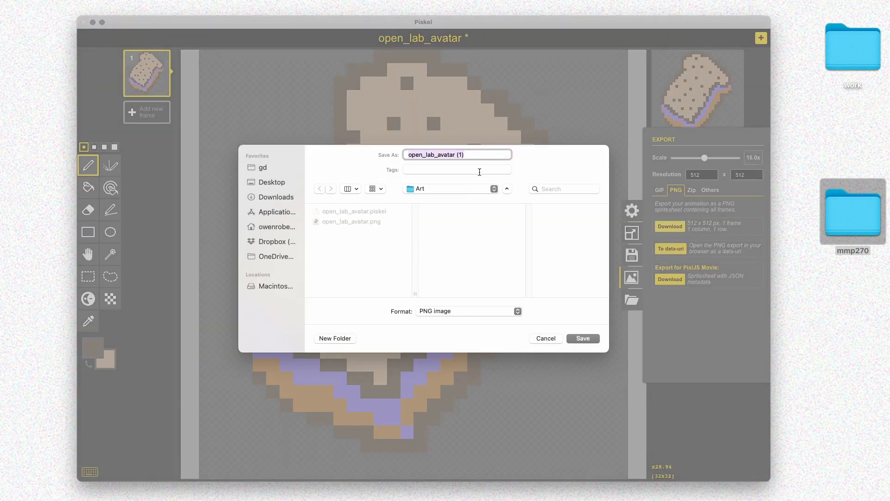
left_click(479, 155)
key("BackSpace")
key("BackSpace")
key("BackSpace")
key("BackSpace")
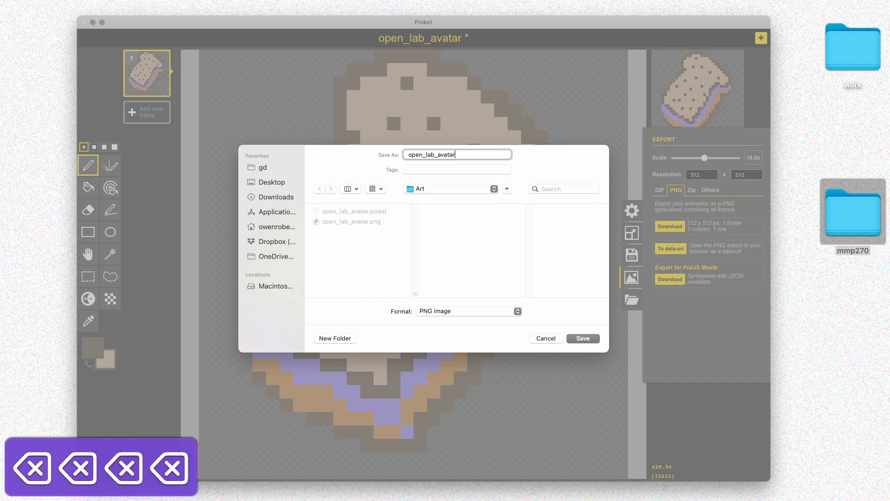
type("_larg")
type("e")
key("Return")
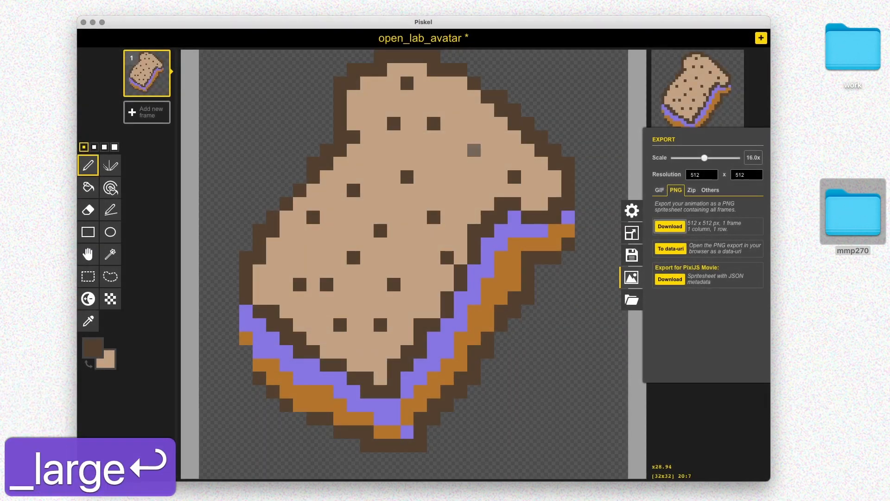
Preview open_lab_avatar_large.png in the Art folder, compare it with open_lab_avatar.png and close the folder window
left_click(857, 228)
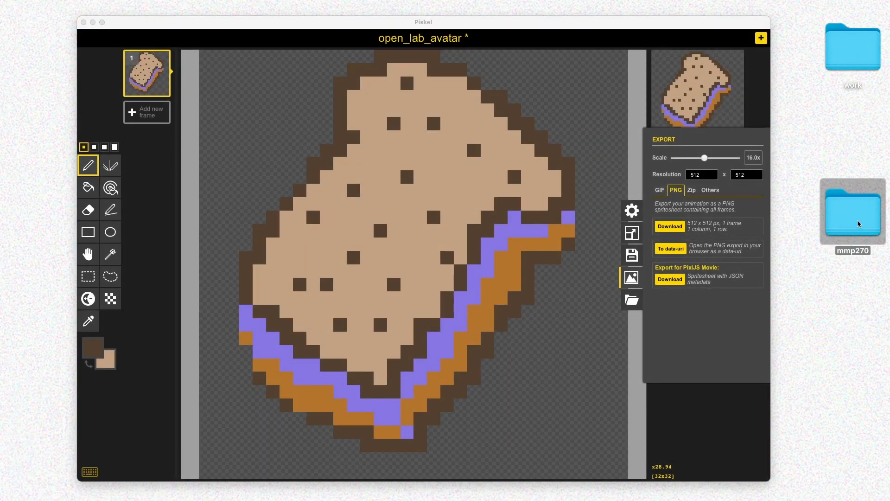
double_click(859, 224)
left_click(494, 120)
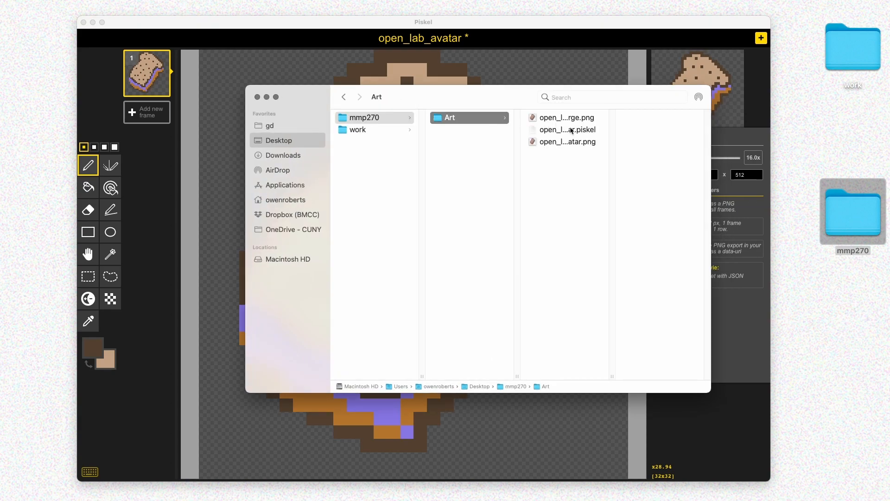
left_click(575, 117)
key("space")
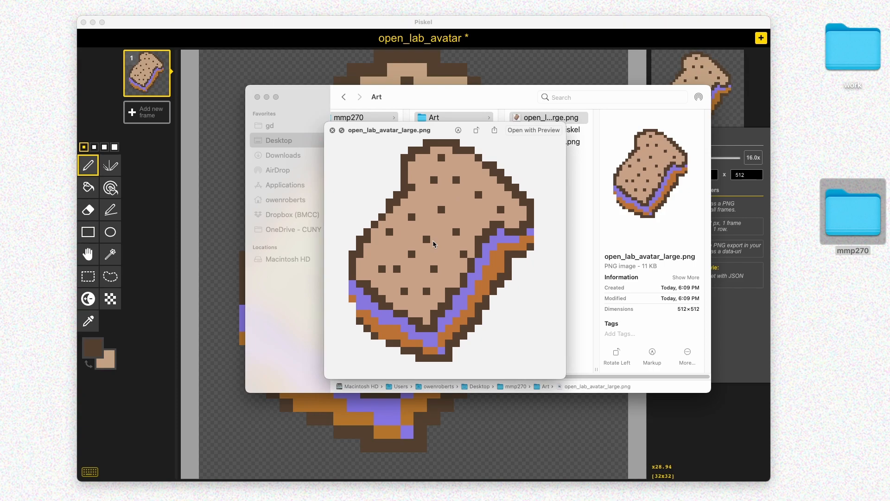
key("space")
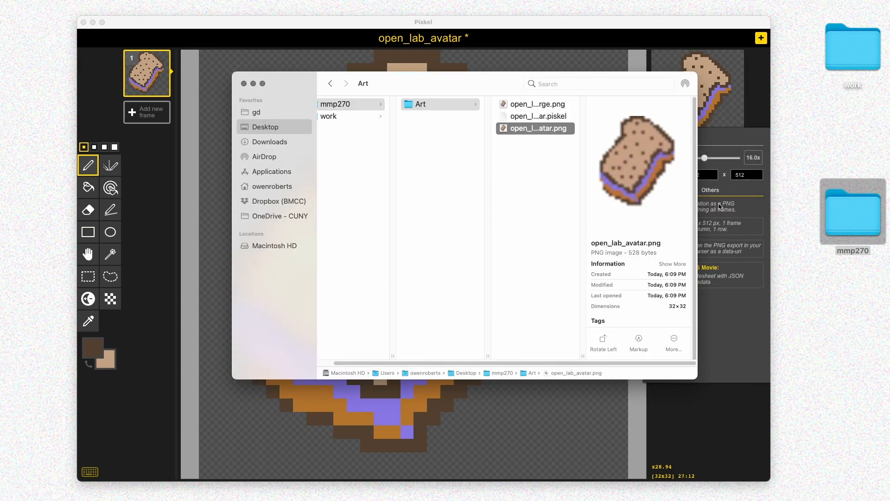
left_click(244, 83)
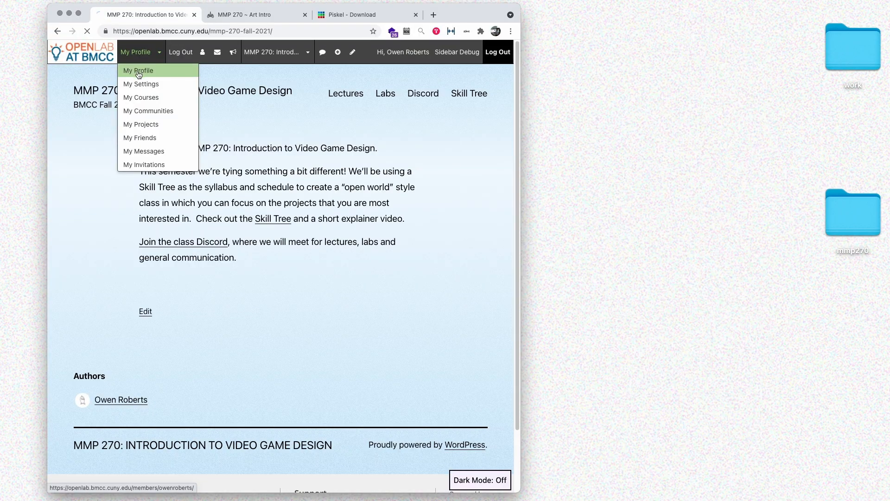
Upload open_lab_avatar_large.png from the Desktop's mmp270/Art folder as the new avatar for the OpenLab profile
left_click(176, 120)
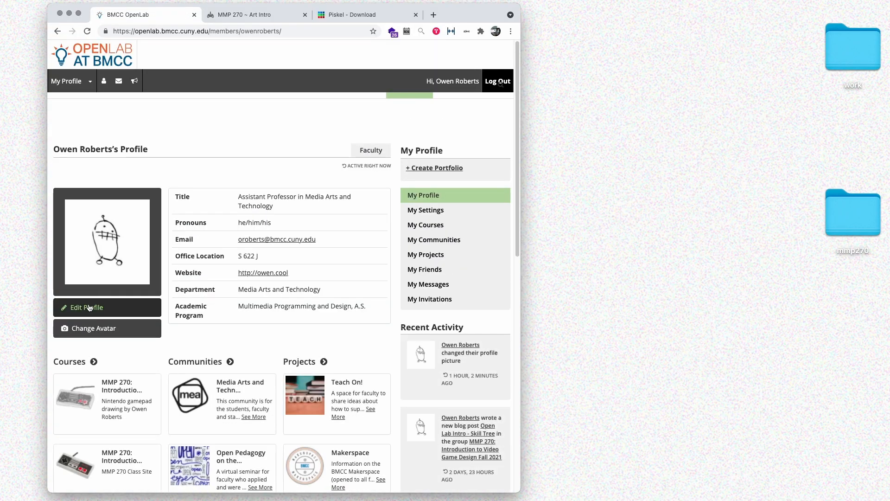
left_click(110, 329)
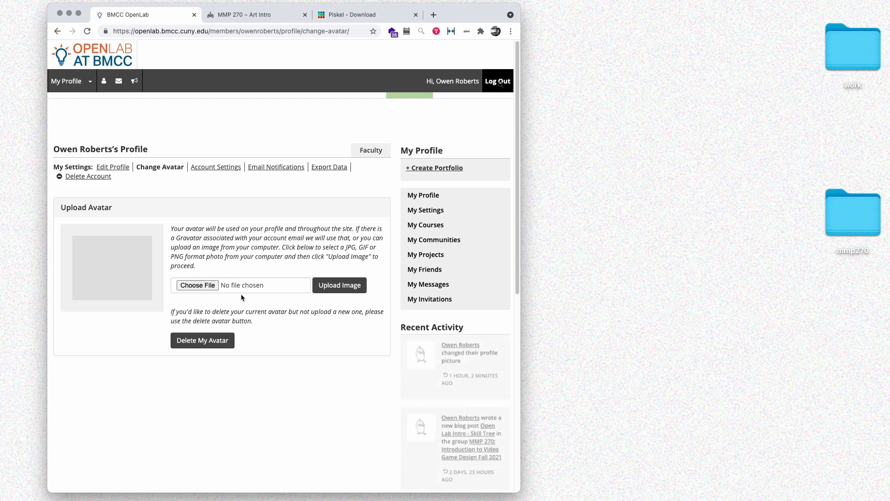
left_click(291, 281)
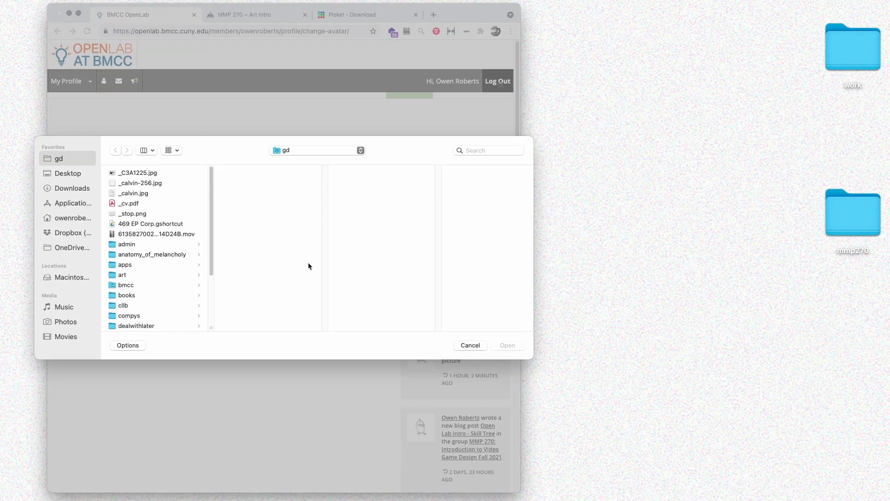
left_click(70, 175)
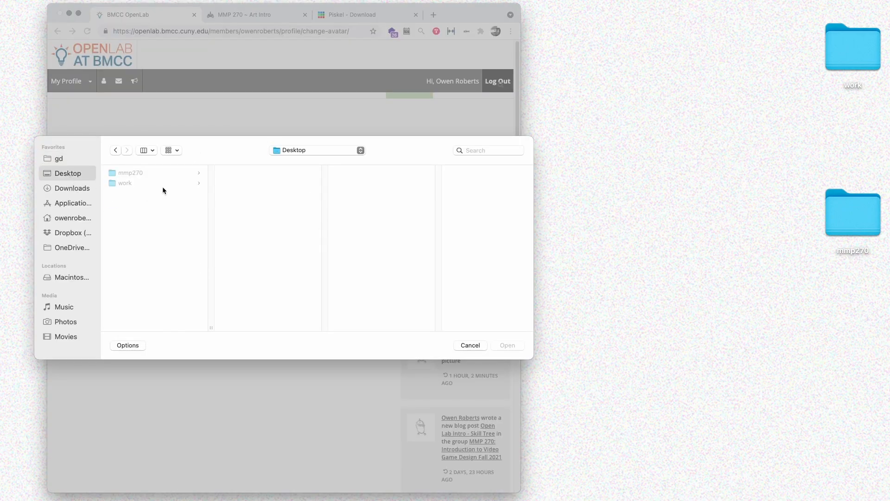
left_click(171, 175)
left_click(271, 174)
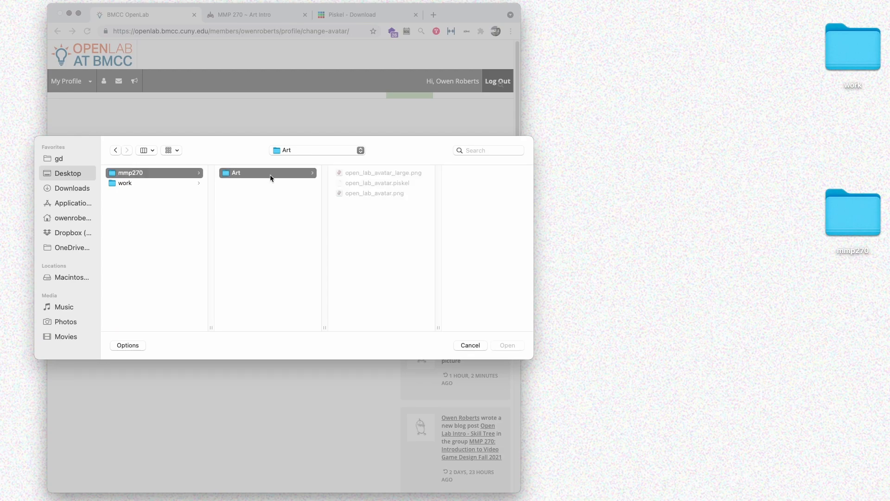
left_click(385, 173)
left_click(507, 345)
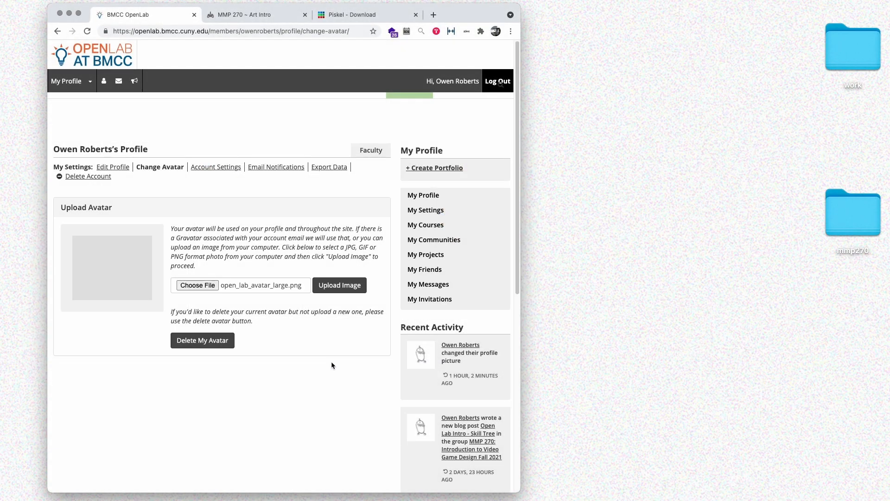
left_click(339, 285)
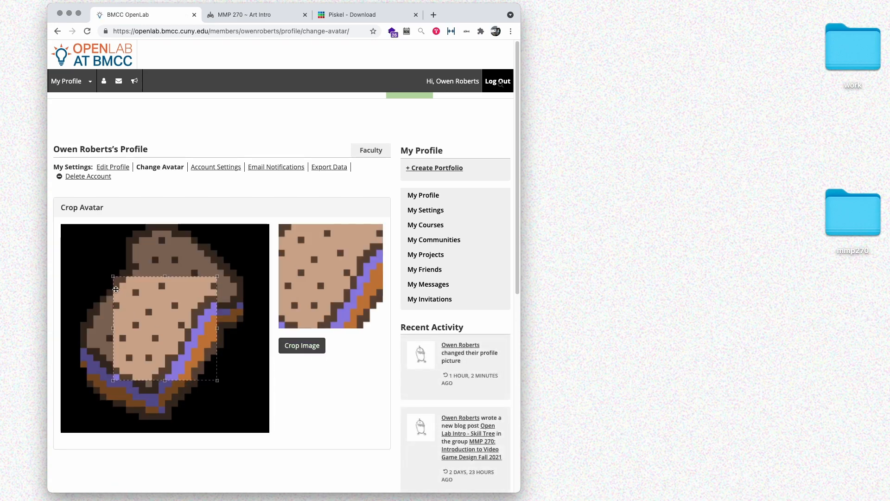
Expand the avatar crop area to cover the entire sandwich image and apply the crop
left_click_drag(112, 277, 61, 224)
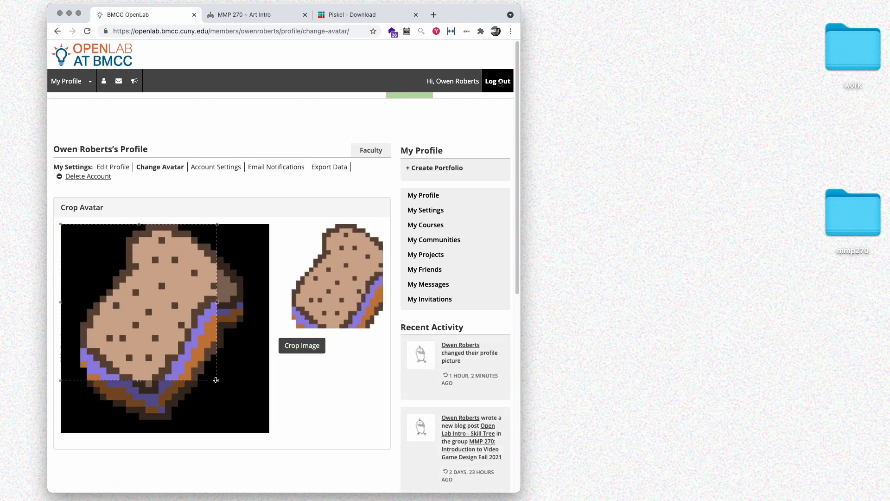
left_click_drag(217, 381, 269, 432)
left_click(308, 351)
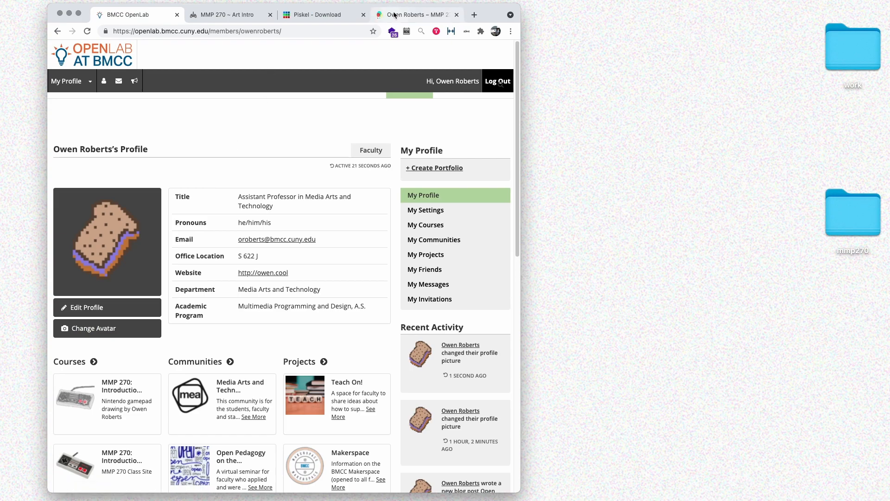
Check how the new avatar appears beside the author's name on the MMP 270 class site
left_click(395, 15)
left_click(94, 332)
scroll(133, 289, "down", 10)
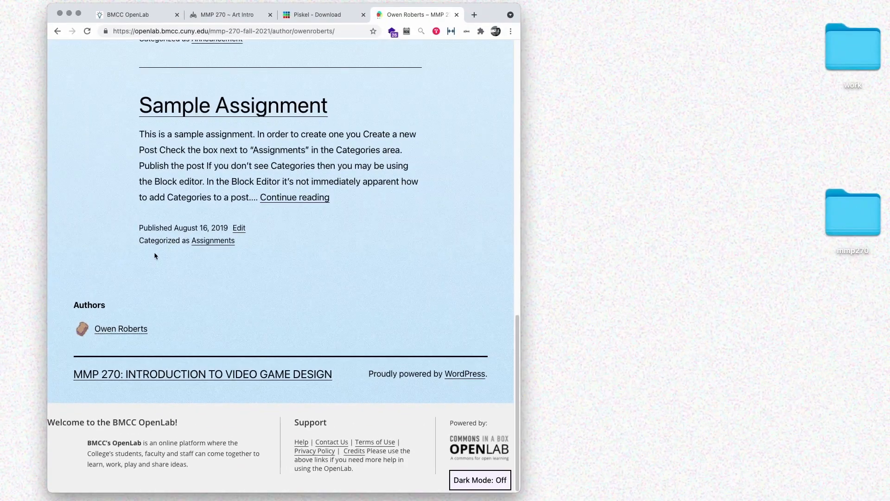
scroll(177, 227, "up", 10)
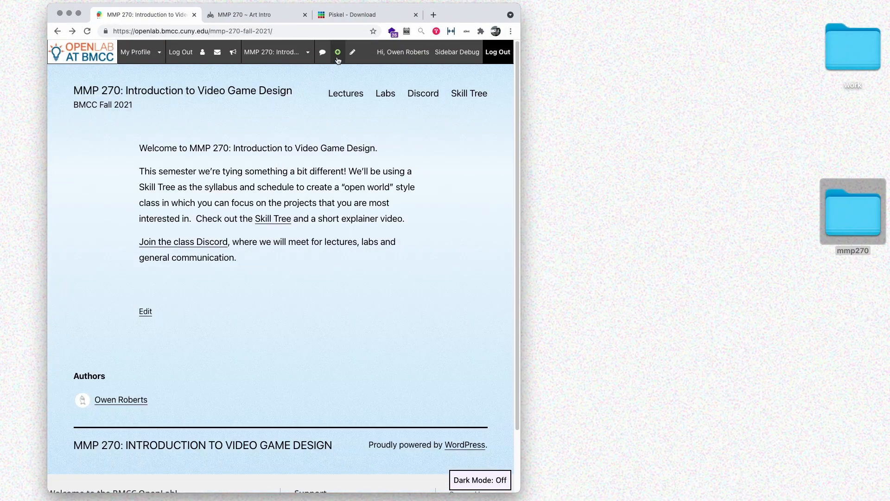
Create a new post on the MMP 270 site in the Art Intro category, titled "My Open Lab Avatar"
mouse_move(339, 60)
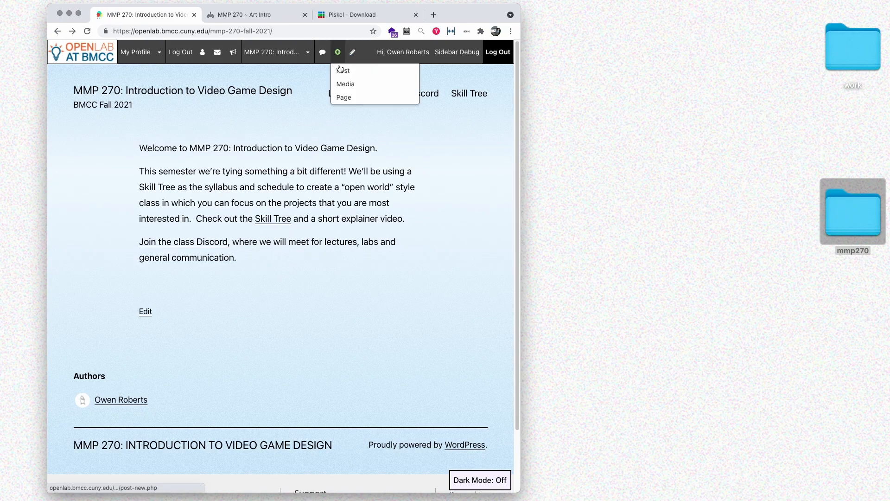
left_click(343, 70)
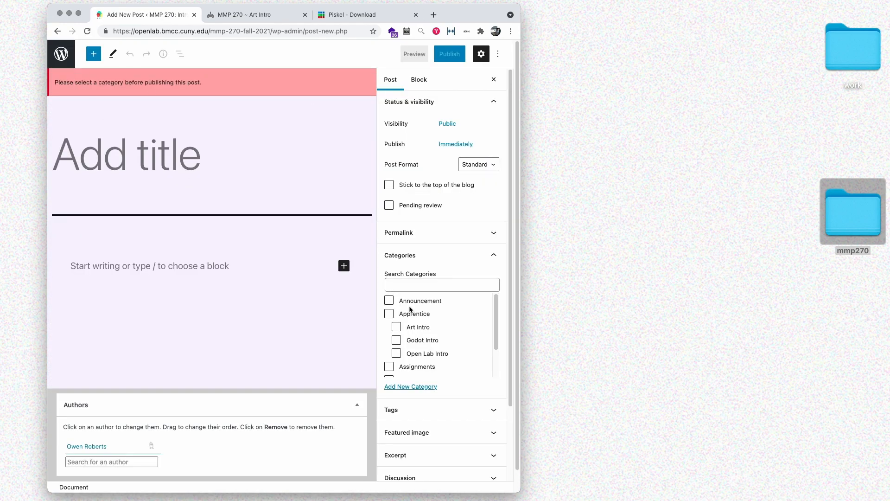
left_click(420, 329)
left_click(126, 154)
type("My ")
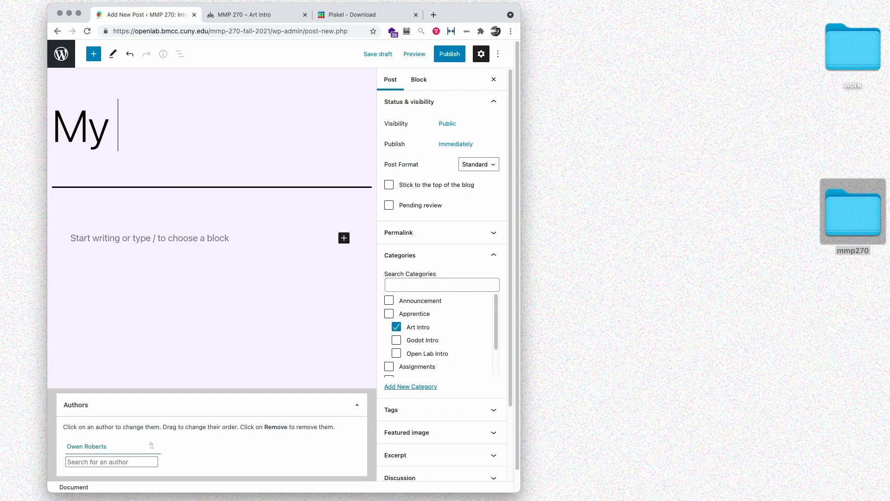
type("Open Lab Avatar")
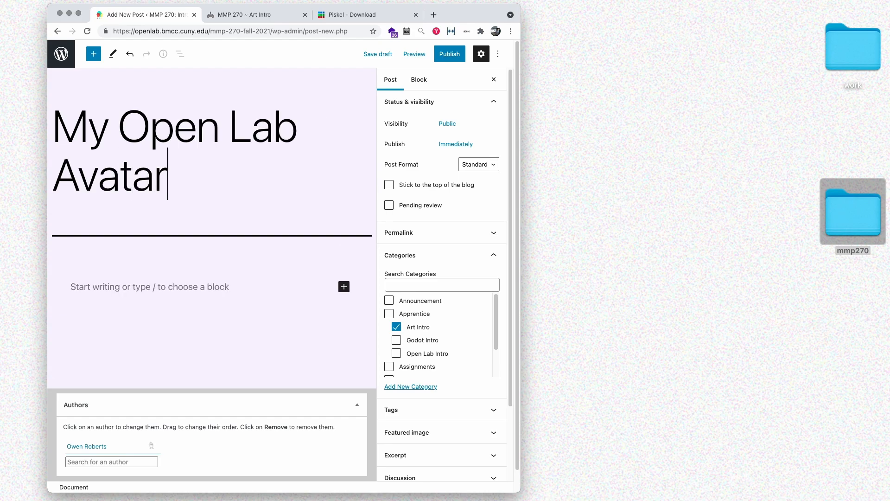
Write "I made a peanut butter and jelly sandwich because that is all I eat." as body text and insert open_lab_avatar_large.png from mmp270/Art below it
key("Return")
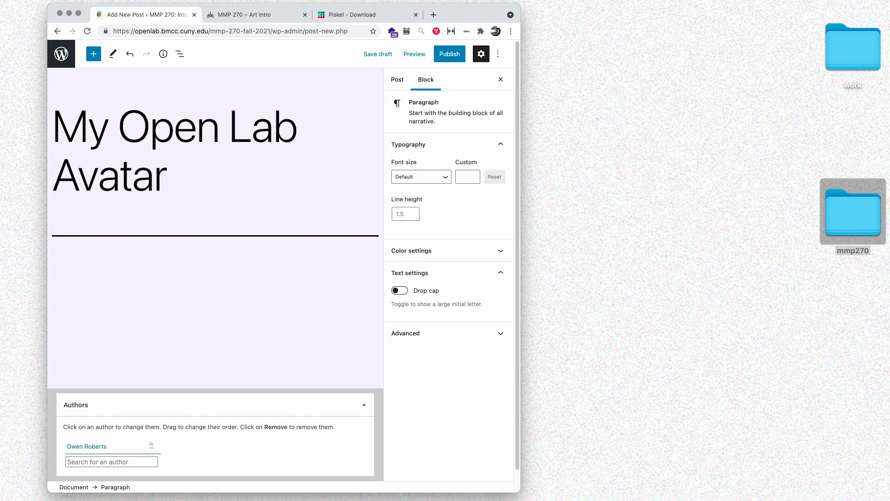
type("I made a peanut butter and jelly sandwich because that is all i")
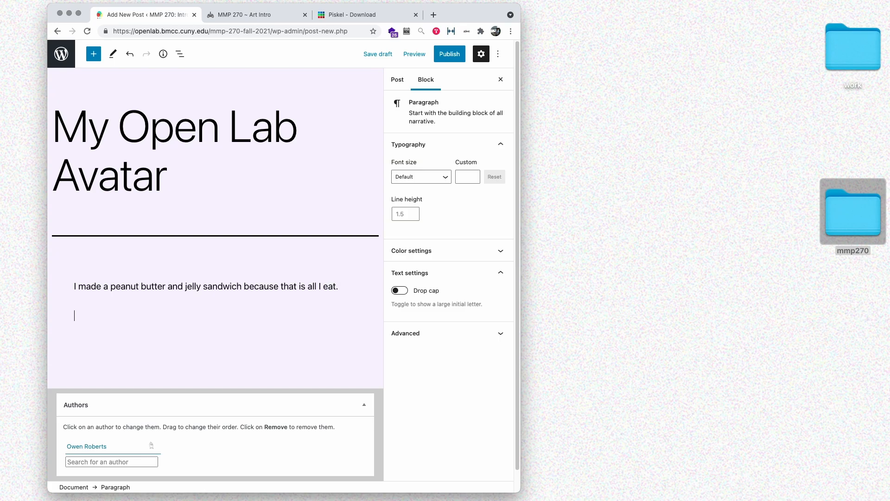
double_click(868, 227)
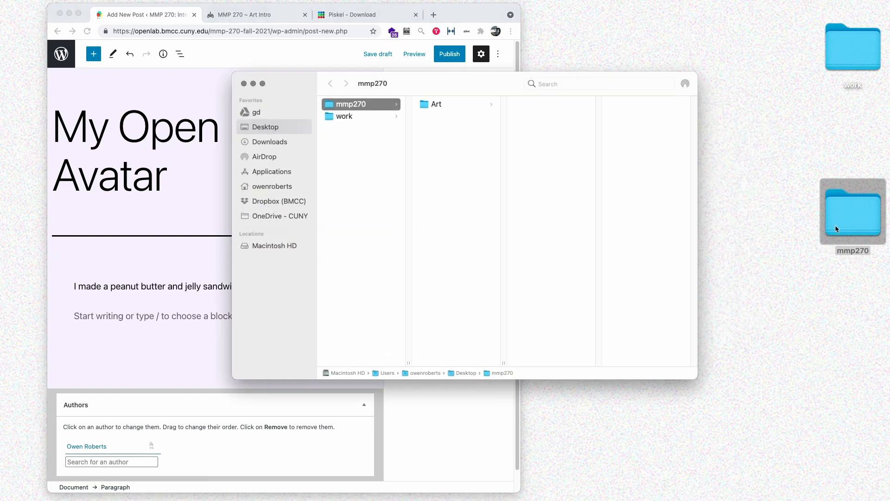
left_click_drag(498, 77, 623, 97)
key("Right")
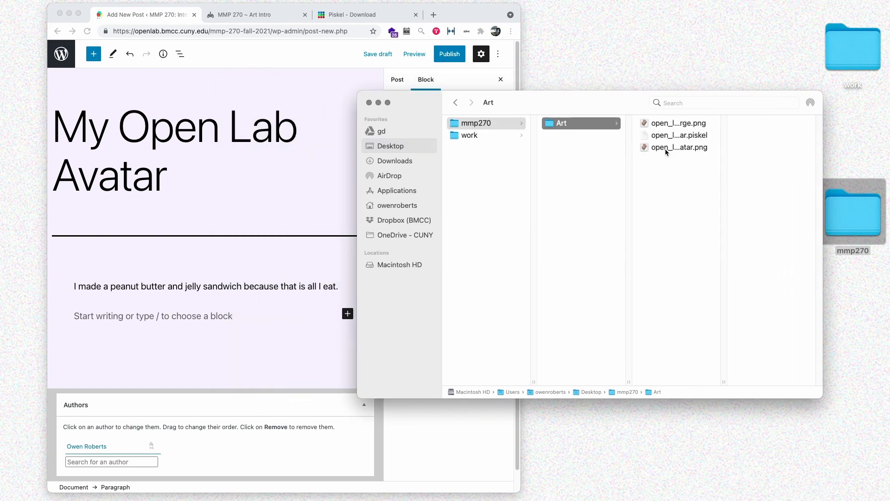
key("Right")
left_click_drag(641, 128, 195, 320)
Preview the post in a new tab and review its title, text, image and category
left_click(414, 54)
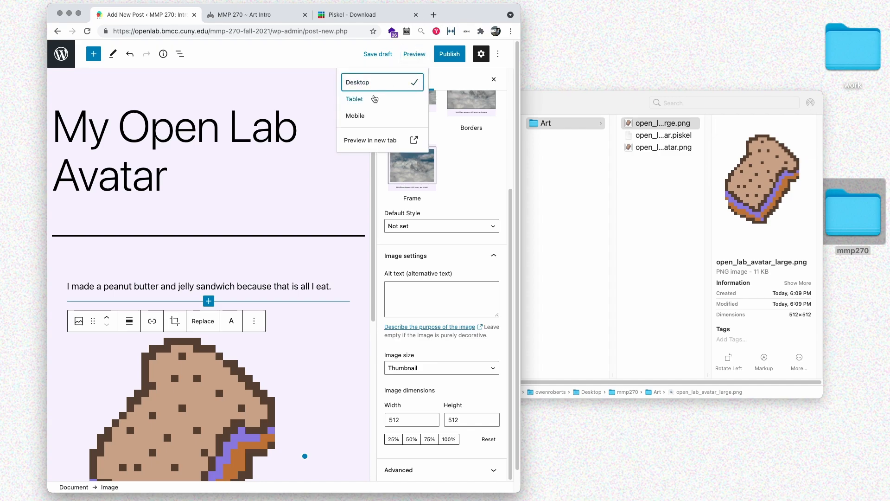
left_click(399, 139)
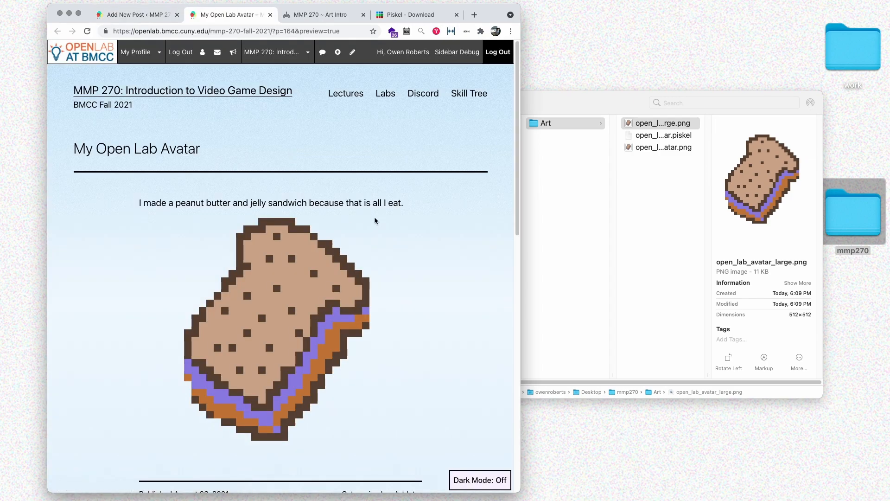
scroll(415, 233, "down", 13)
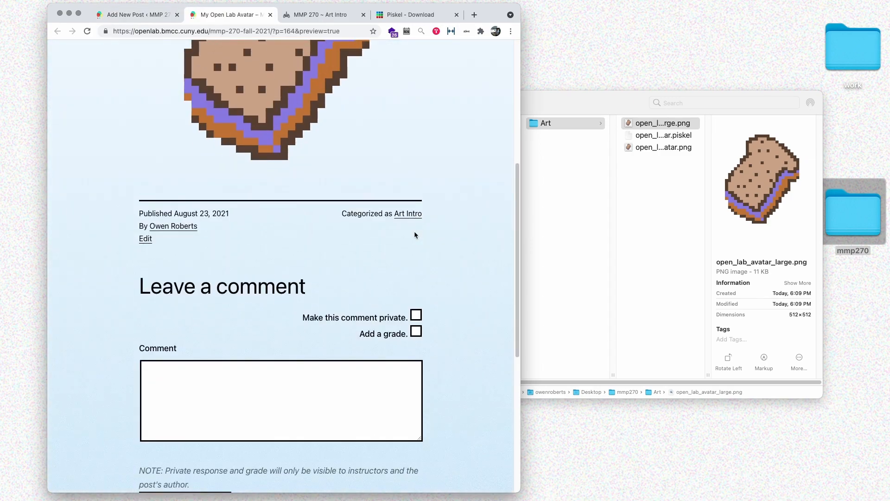
scroll(415, 233, "up", 10)
scroll(415, 236, "up", 5)
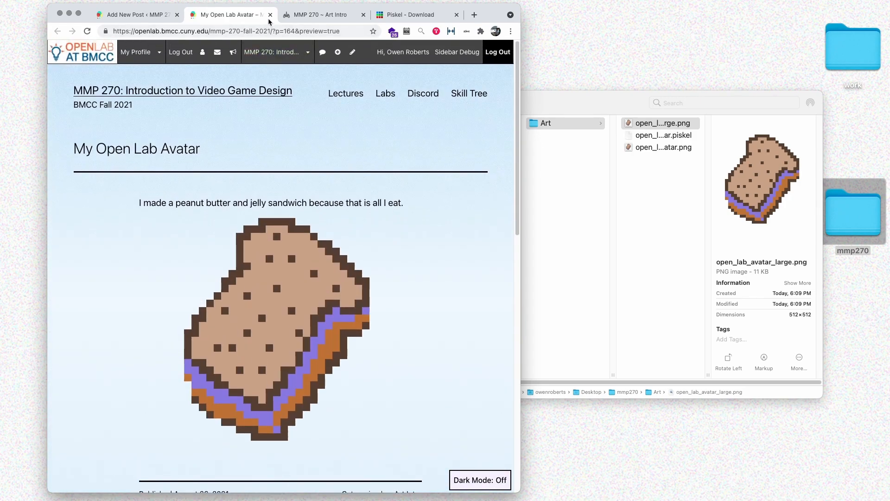
Close the post preview and publish the avatar post publicly and immediately
left_click(270, 14)
left_click(448, 54)
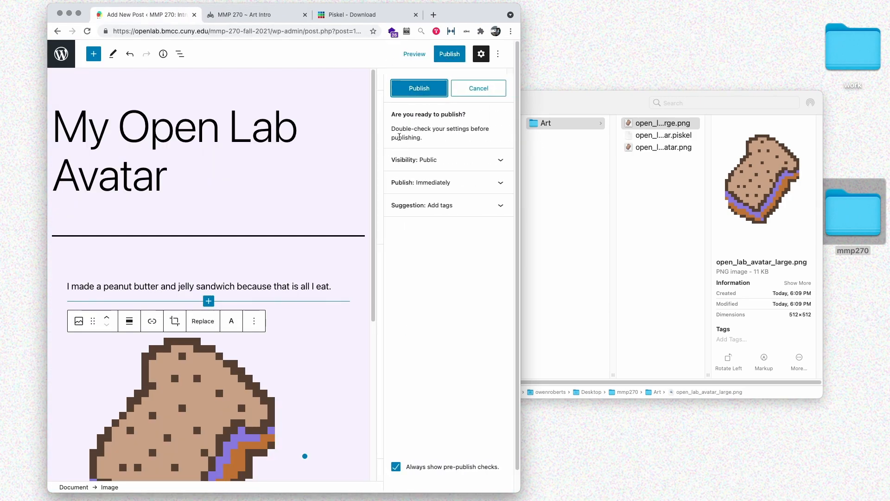
left_click(420, 89)
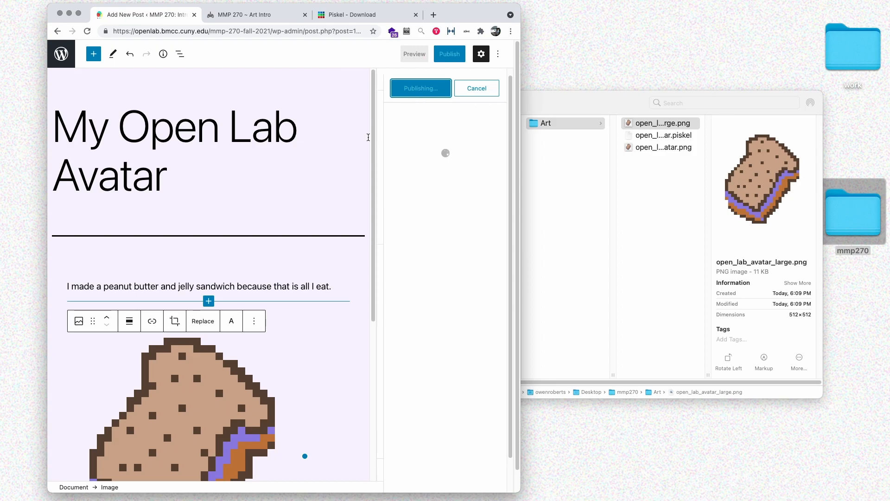